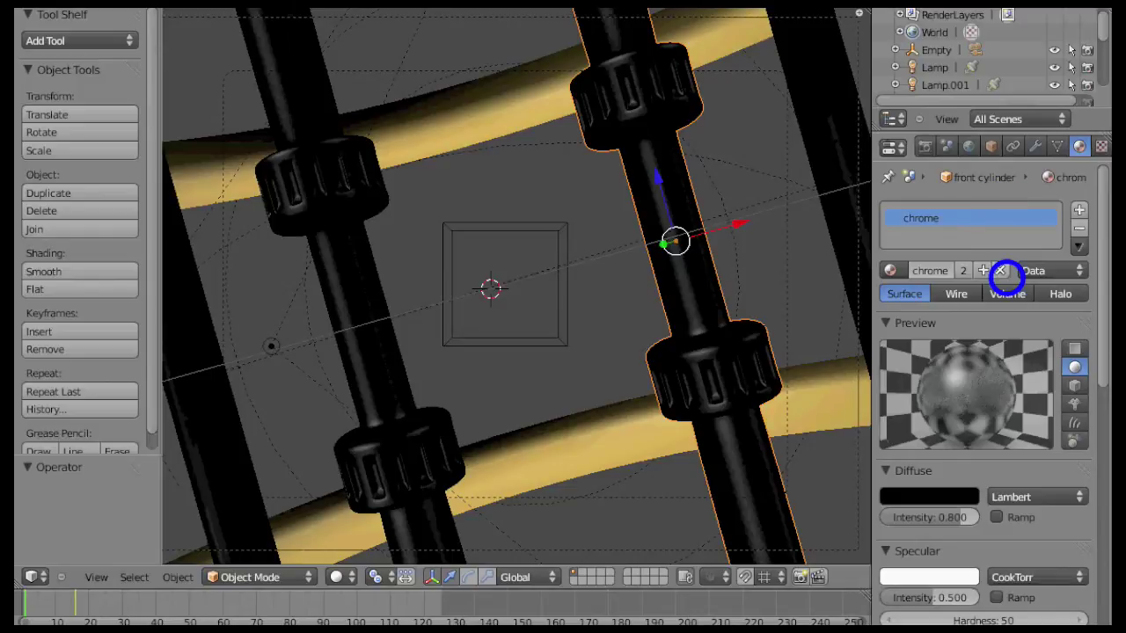
- Examine the materials of the front cylinders, back cylinder and gold ring, plus the world's blue background texture settings
right_click(355, 245)
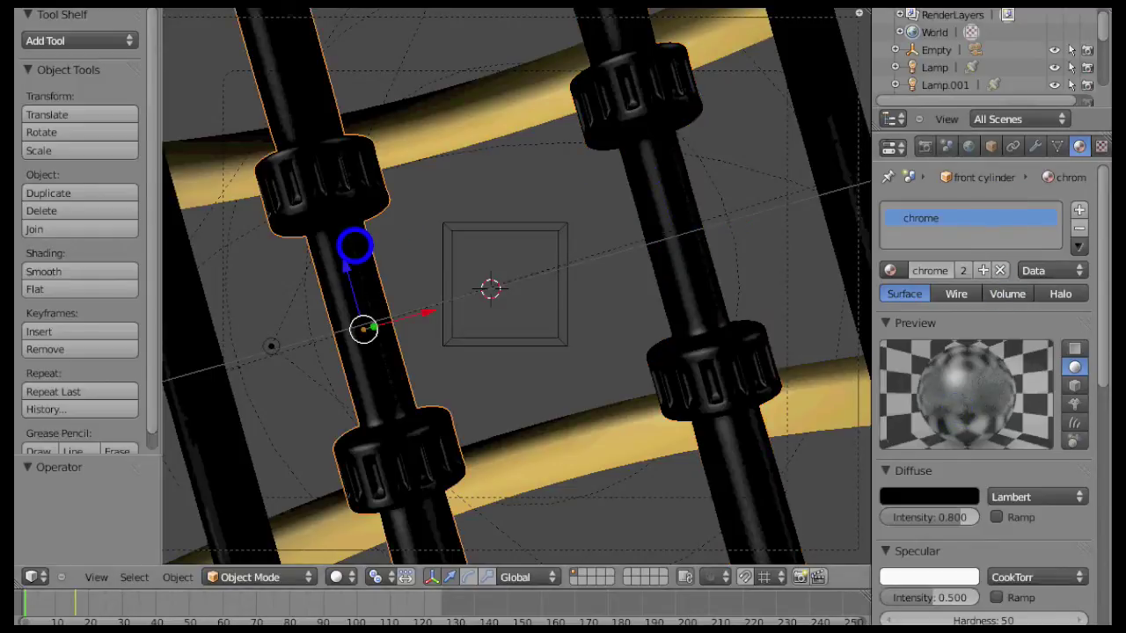
right_click(845, 129)
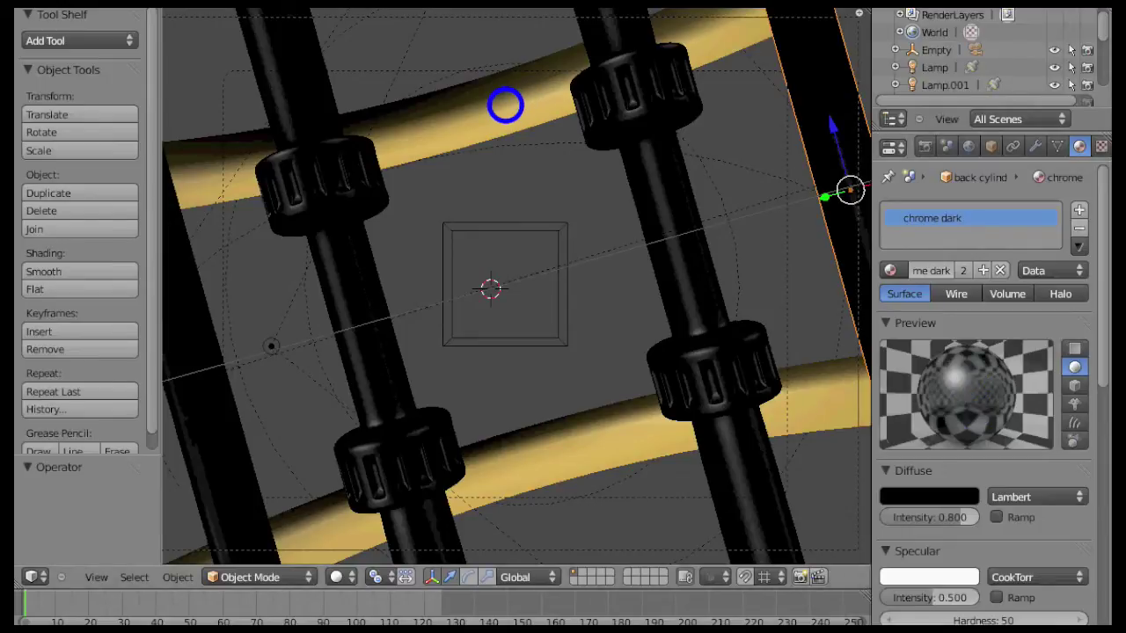
right_click(506, 104)
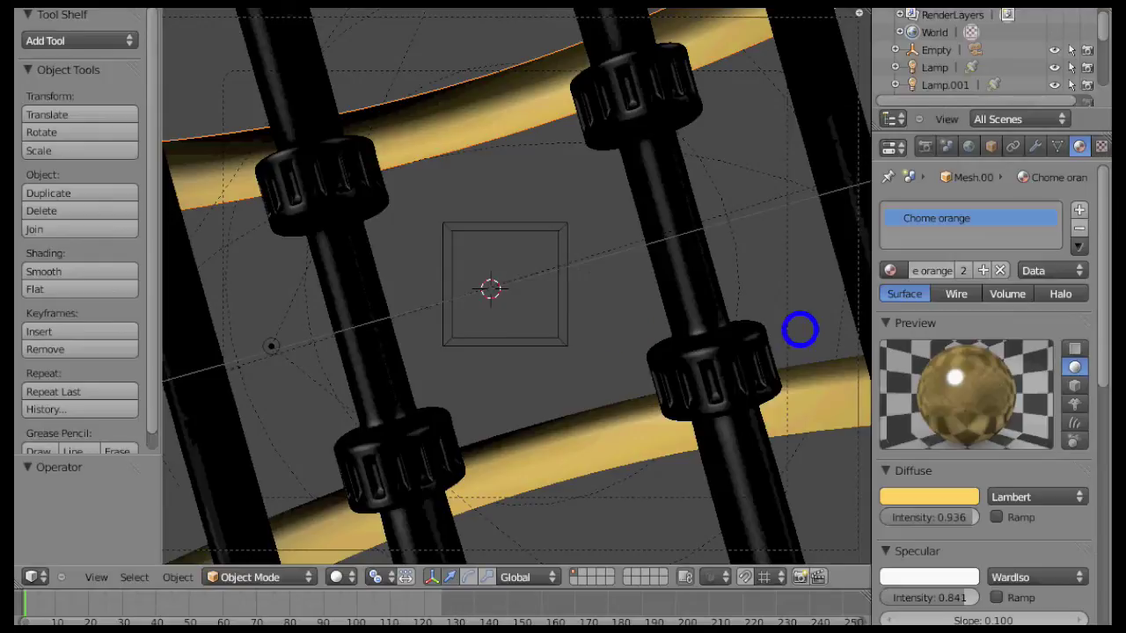
left_click(969, 147)
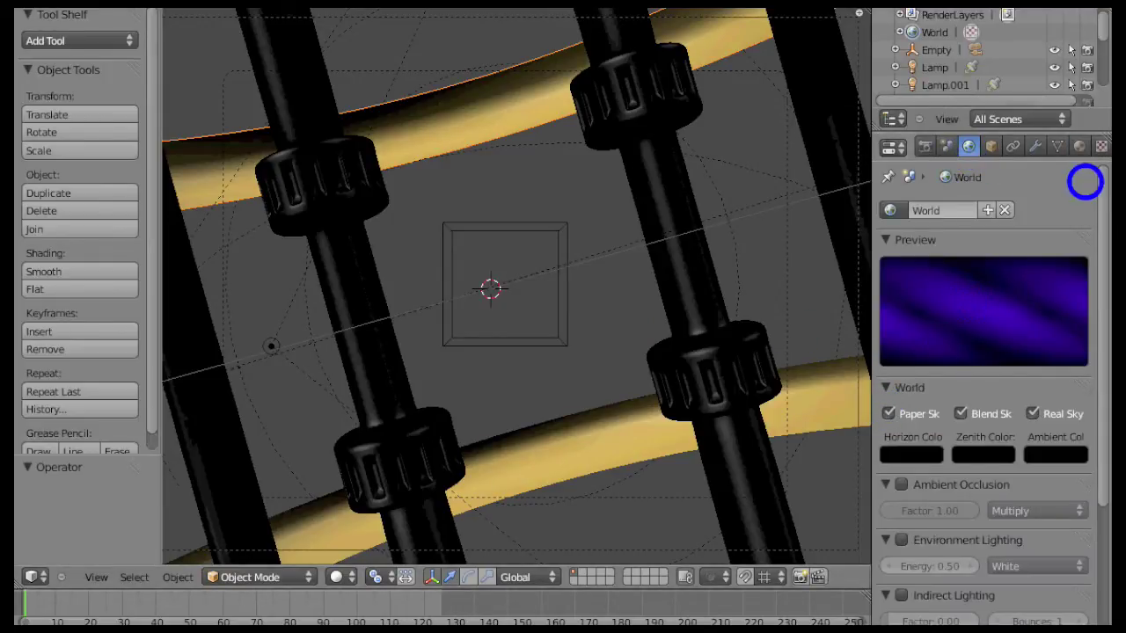
left_click(1101, 147)
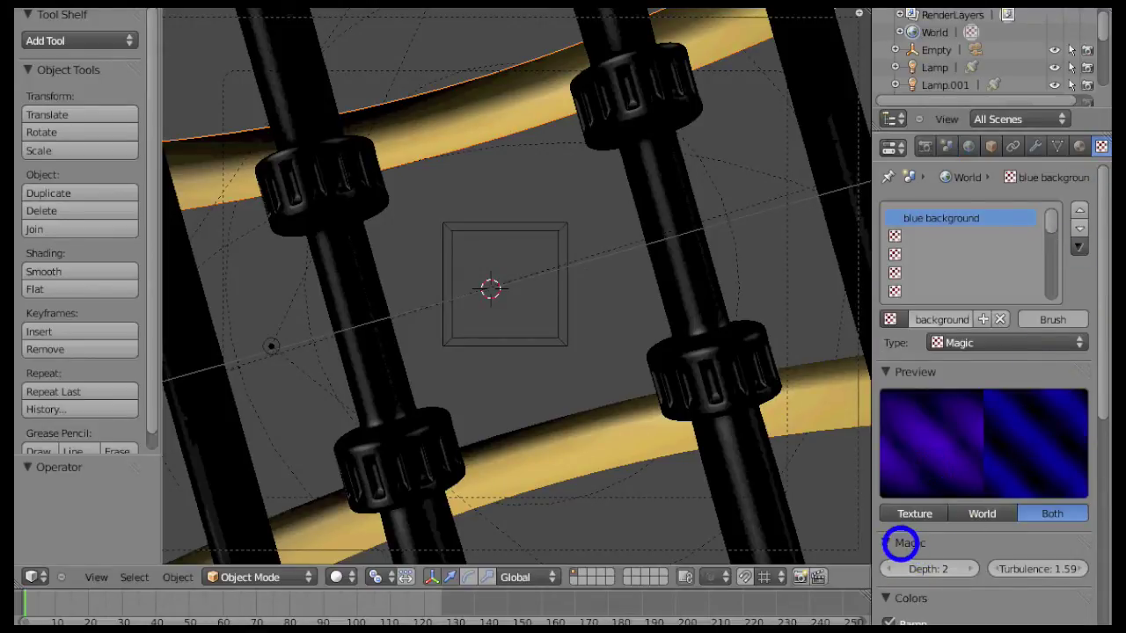
scroll(992, 546, "down", 3)
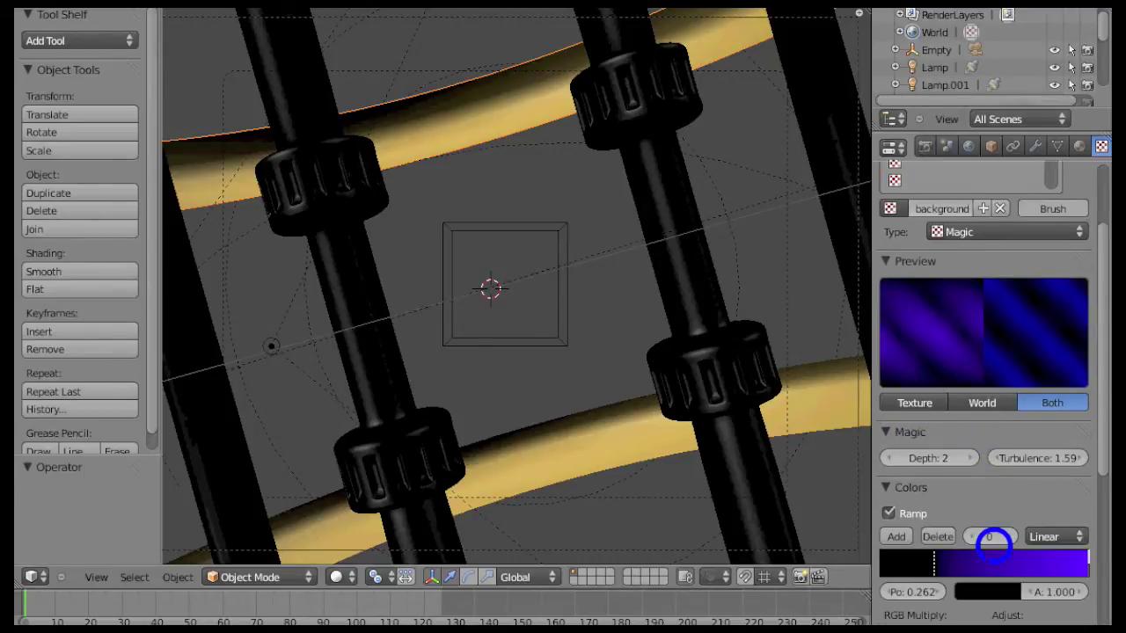
left_click(906, 514)
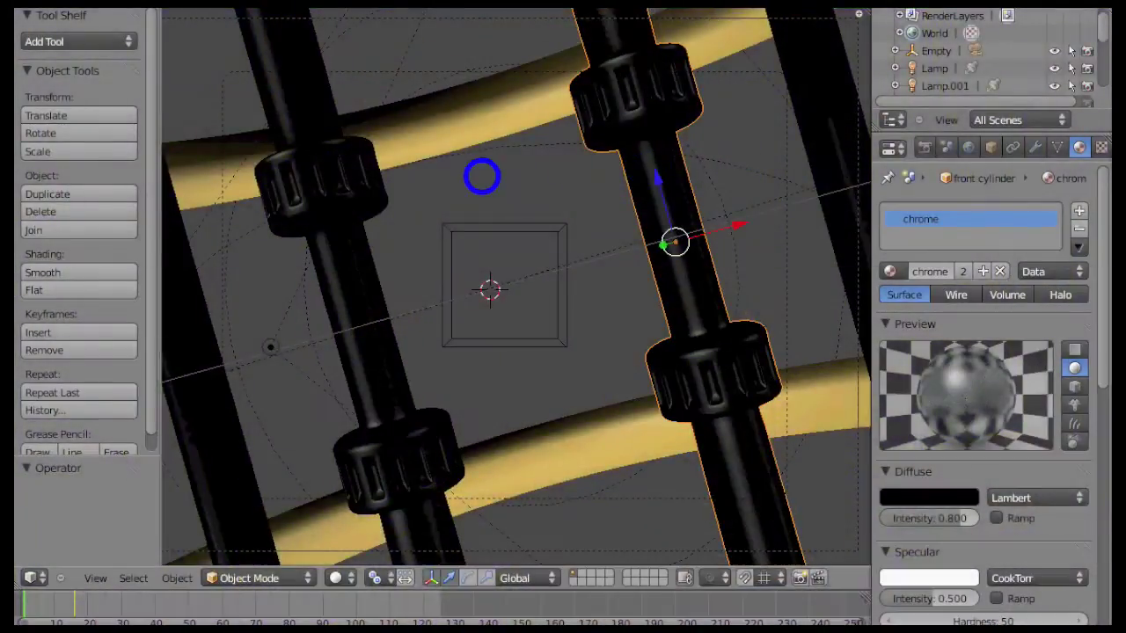
- Show the scene in wireframe from above and add a Bezier curve at the 3D cursor
key("KP_7")
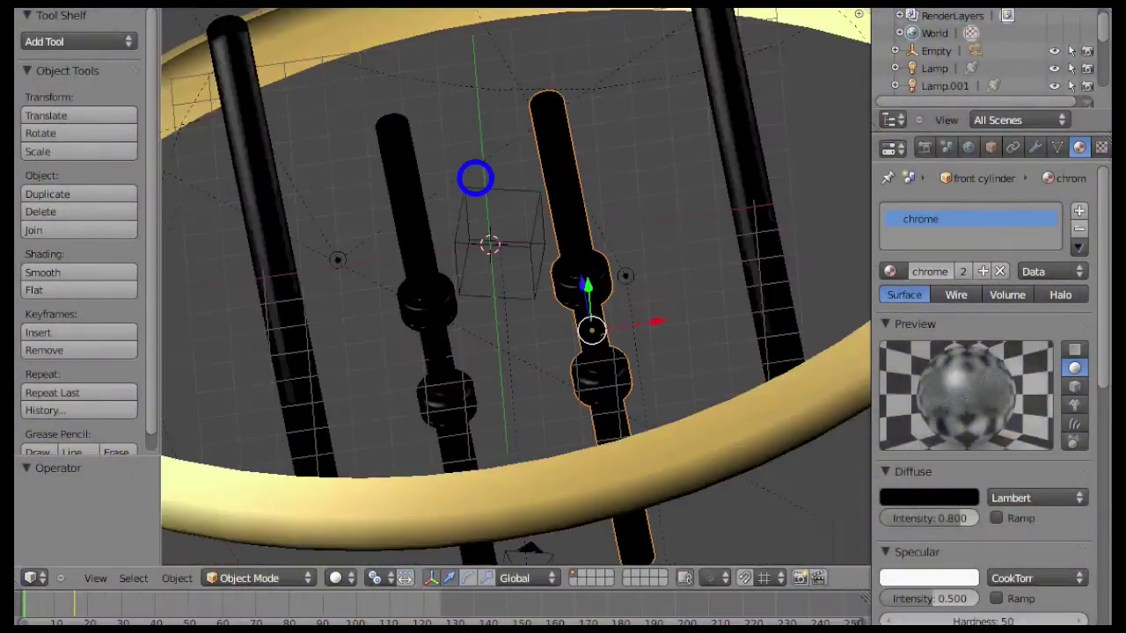
key("z")
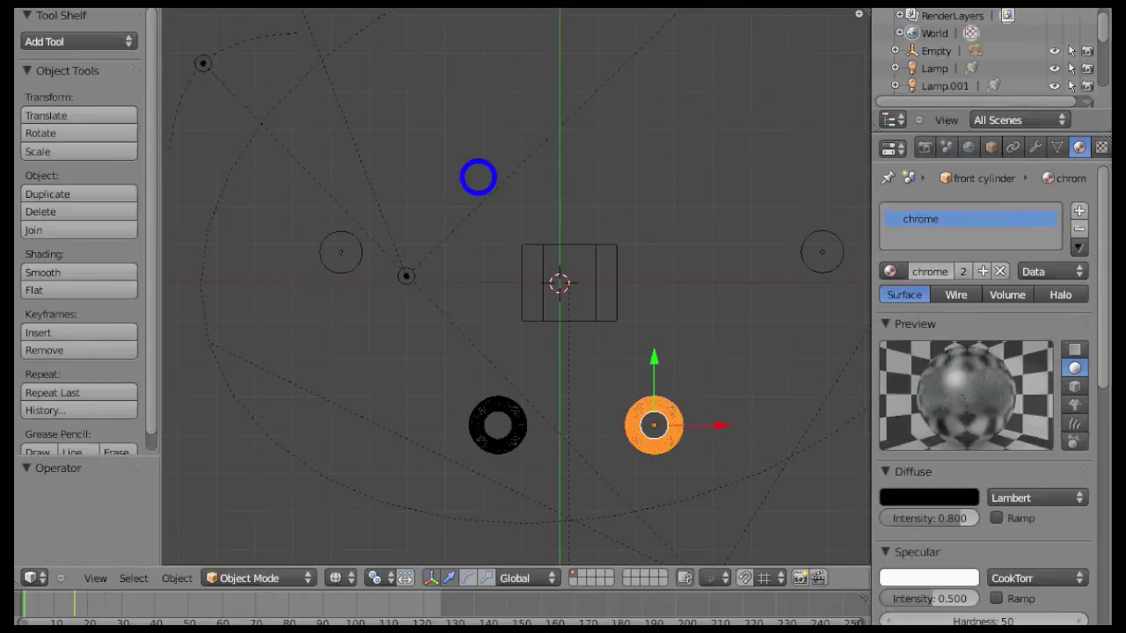
scroll(480, 186, "up", 5)
middle_click_drag(407, 197, 563, 281, "shift")
scroll(487, 269, "up", 3)
scroll(537, 229, "down", 6)
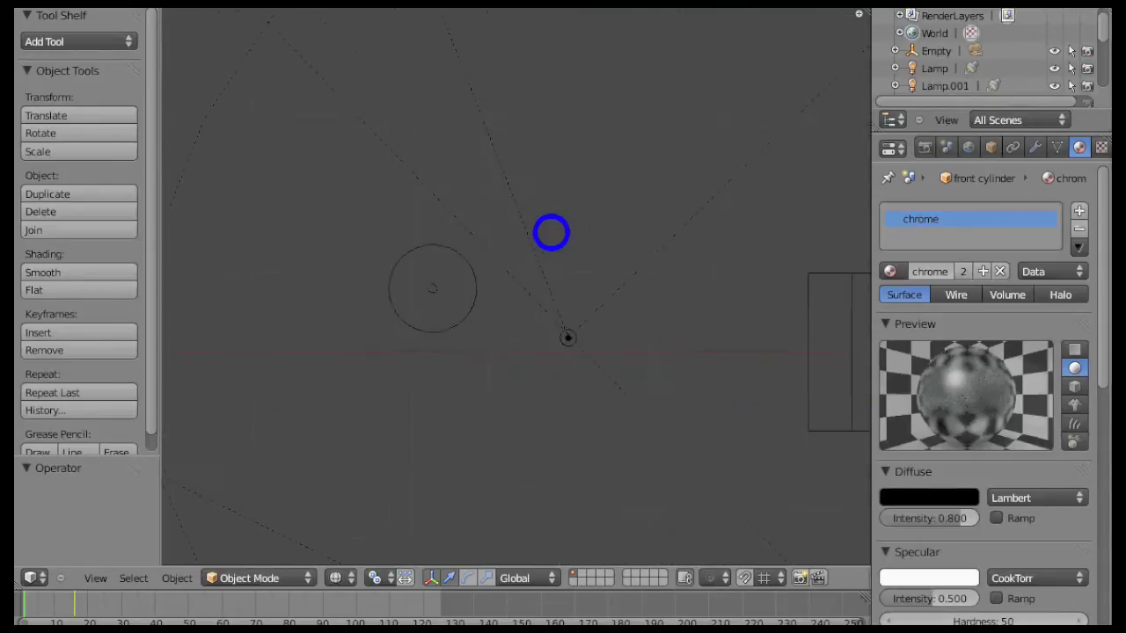
scroll(547, 234, "up", 1)
scroll(548, 234, "down", 3)
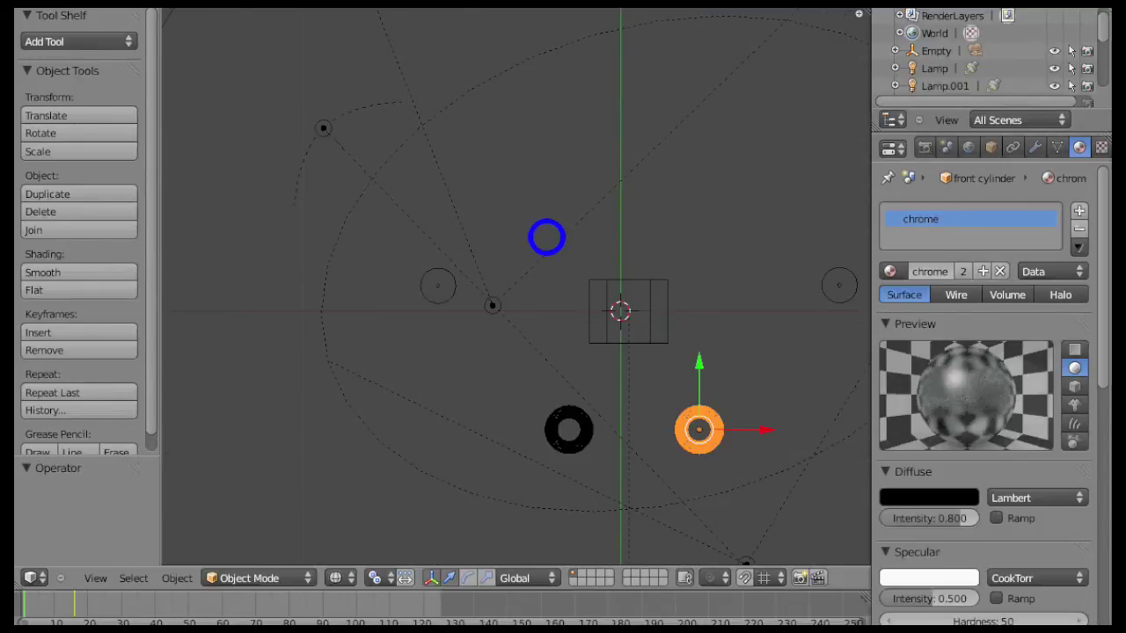
key("shift+a")
mouse_move(547, 234)
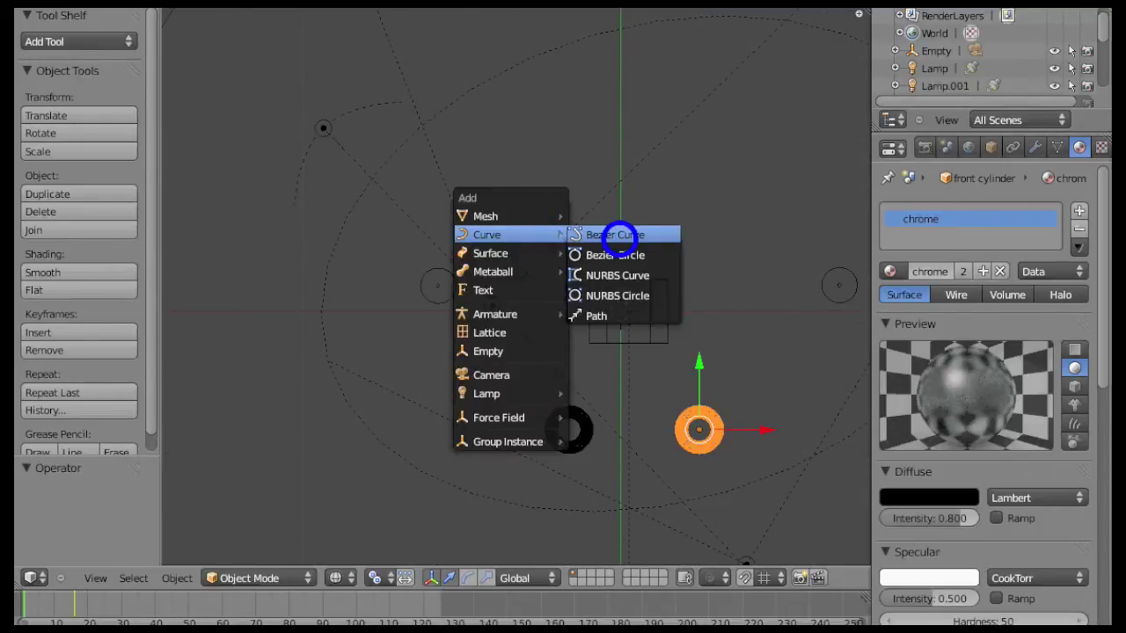
left_click(619, 234)
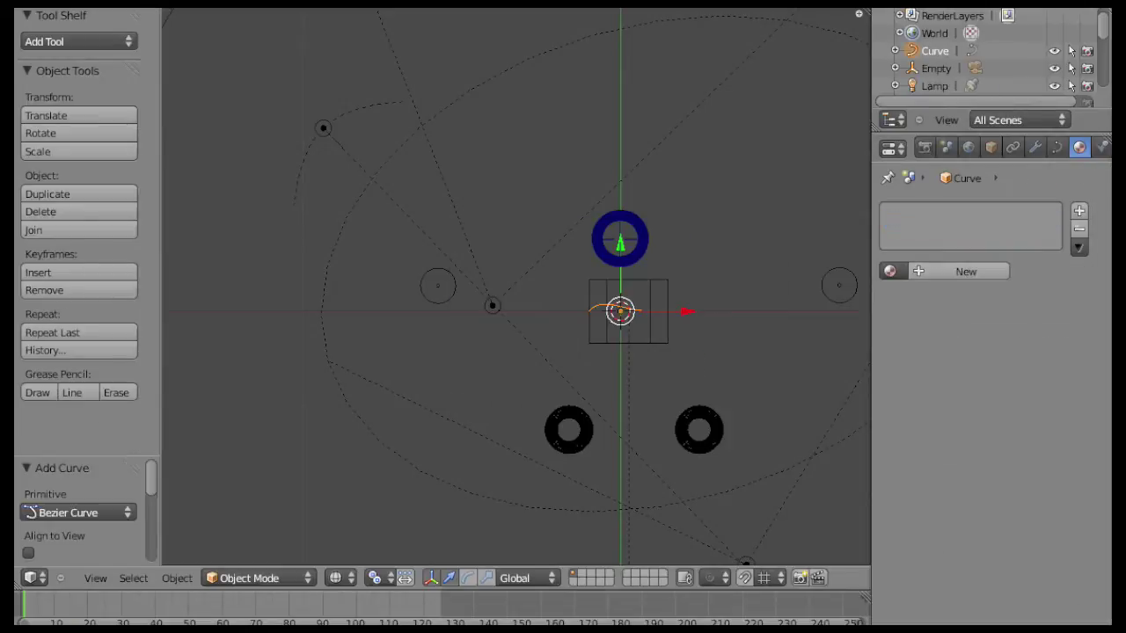
- Move the Bezier curve beside the back-left cylinder
key("KP_1")
key("g")
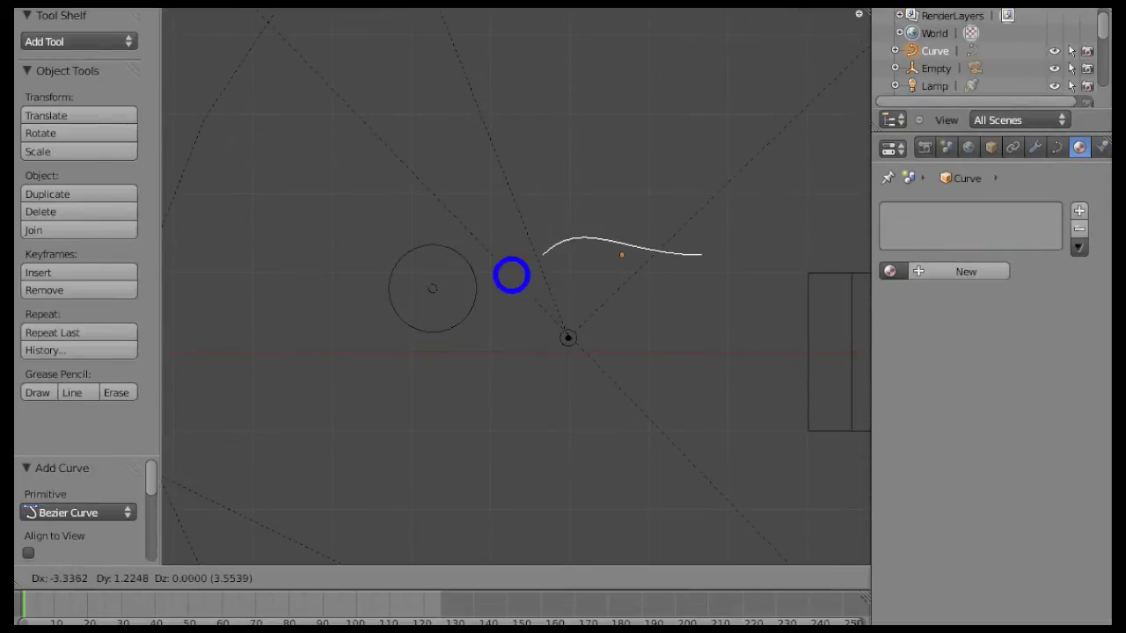
left_click(337, 251)
- In Edit Mode, move the curve's start point about 0.63 along X to the back-left cylinder's upper edge
scroll(440, 297, "up", 4)
key("Tab")
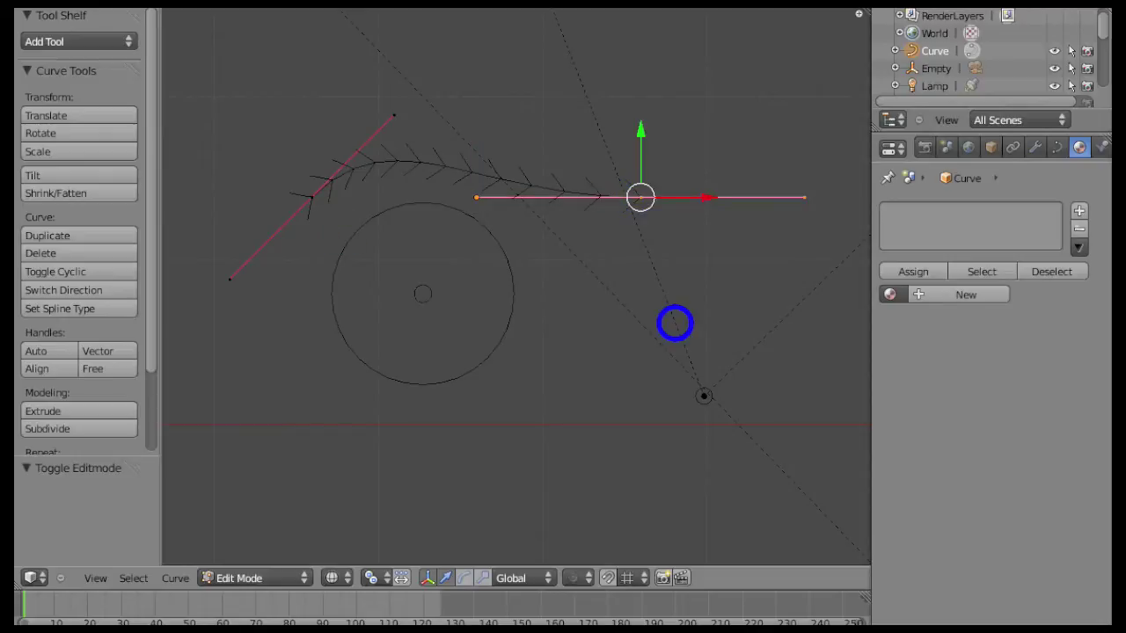
right_click(306, 199)
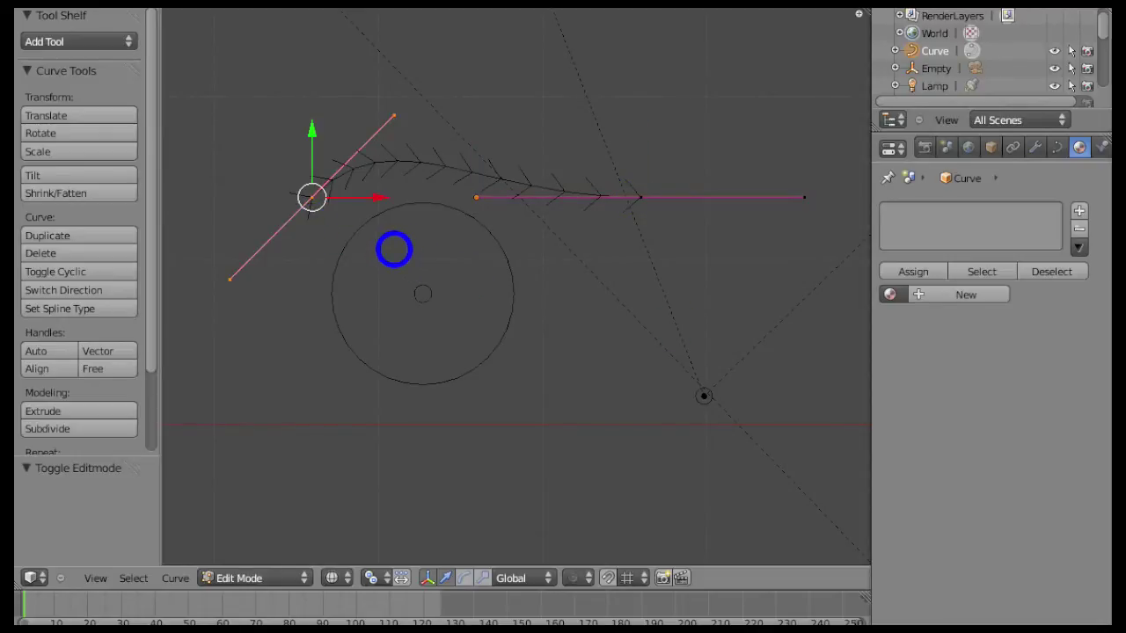
key("g")
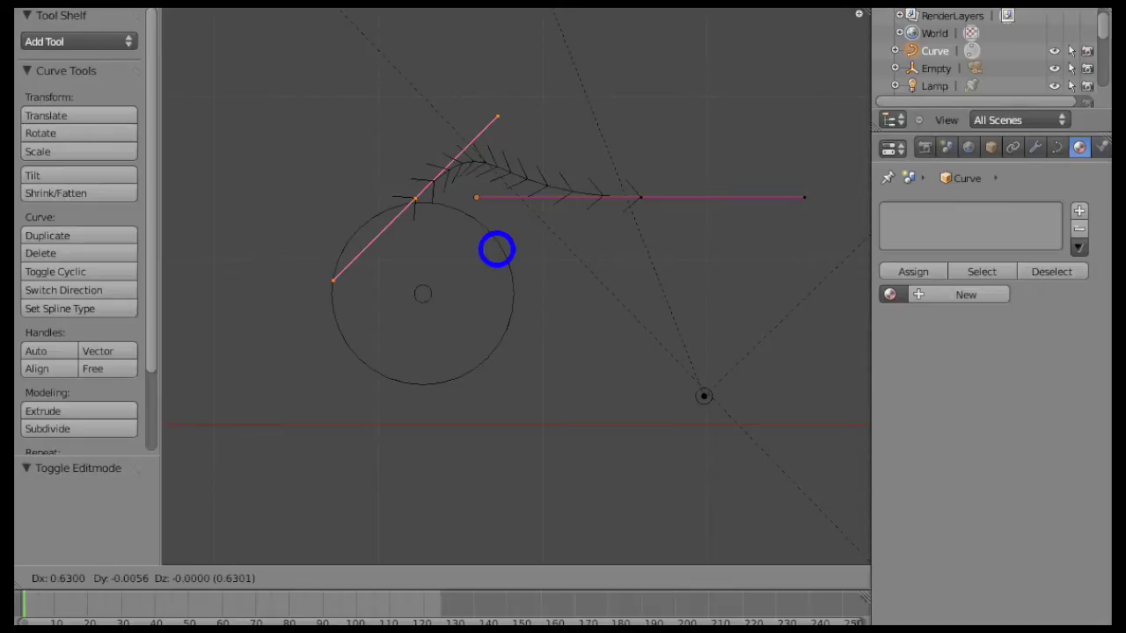
left_click(496, 250)
- Move the curve's other end point onto the front-left cylinder's lower edge and extrude it about 4.18 along X to the front-right cylinder
right_click(637, 199)
key("g")
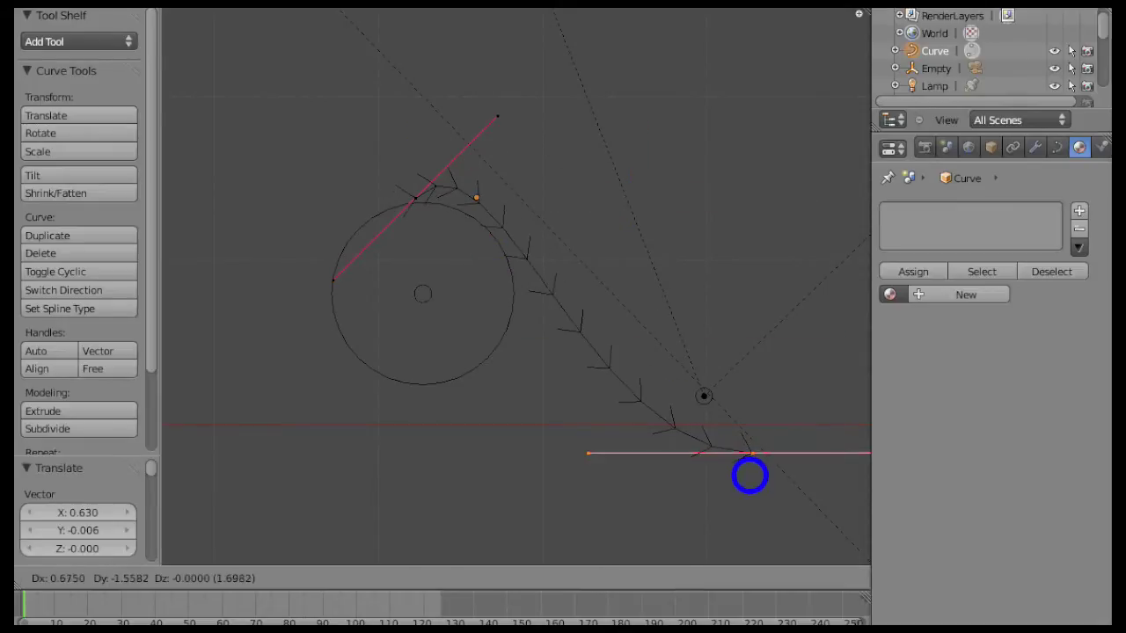
left_click(749, 475)
scroll(727, 379, "down", 5)
middle_click_drag(727, 379, 687, 267, "shift")
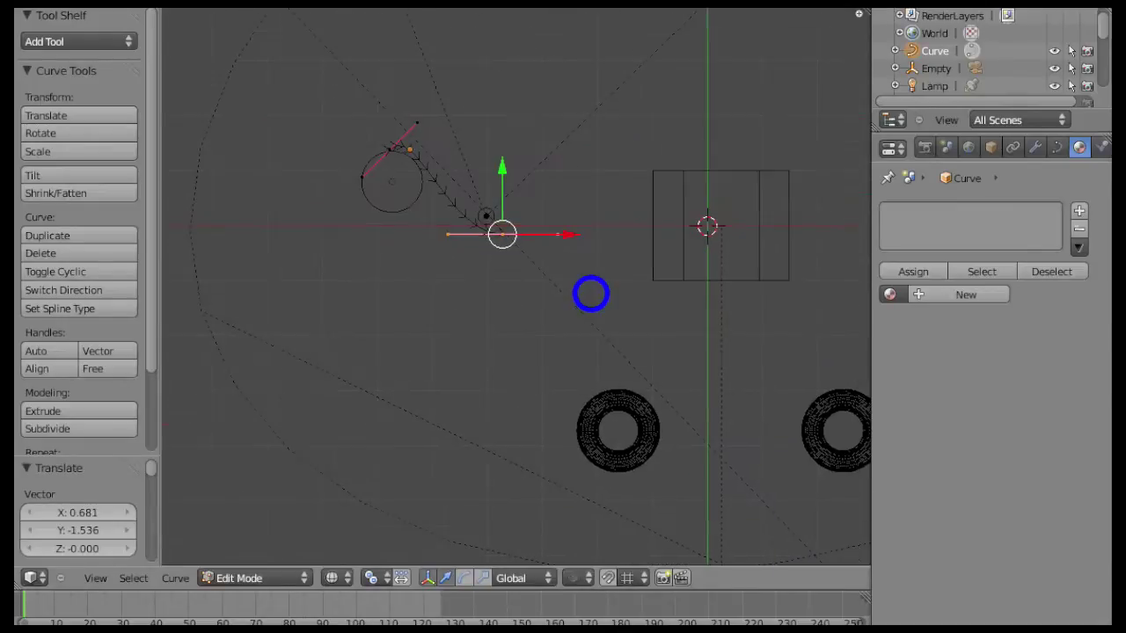
key("g")
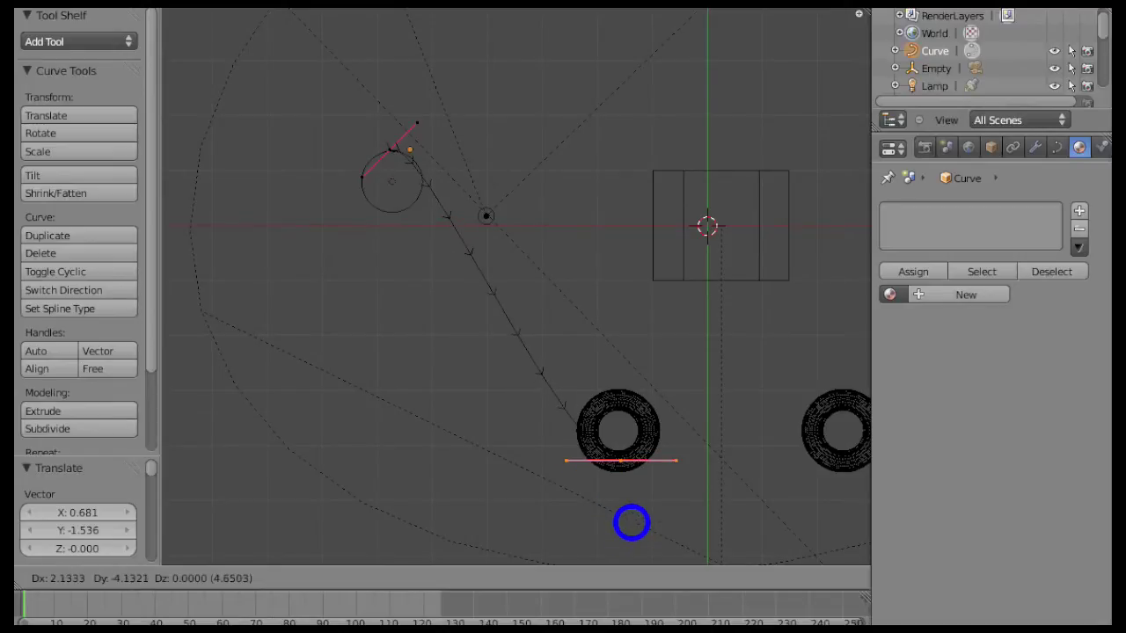
left_click(627, 517)
key("e")
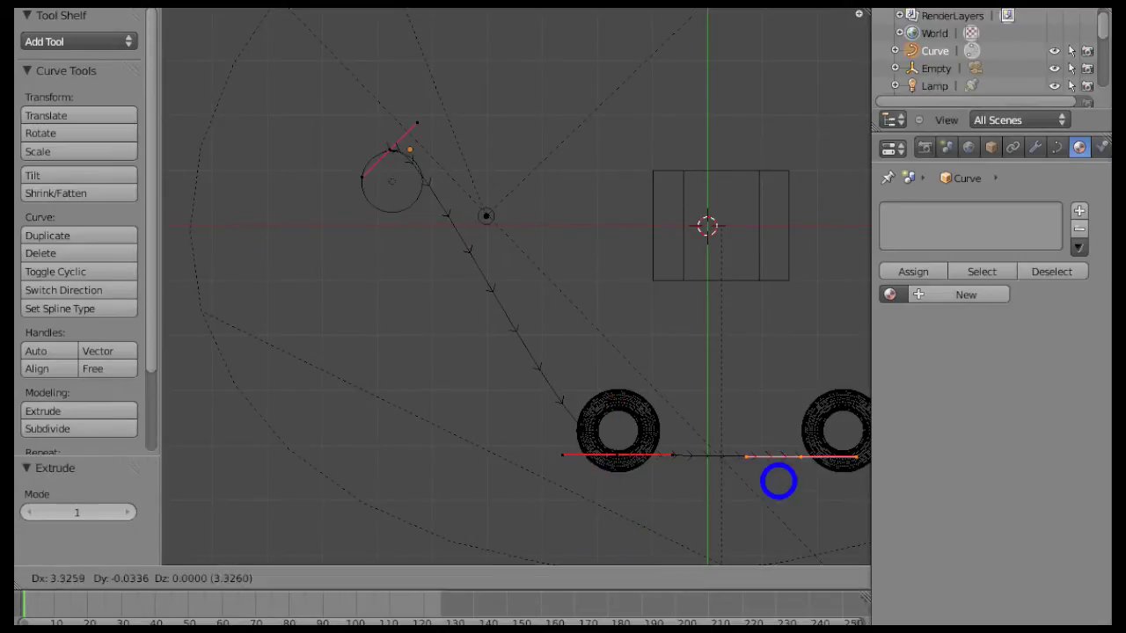
left_click(824, 480)
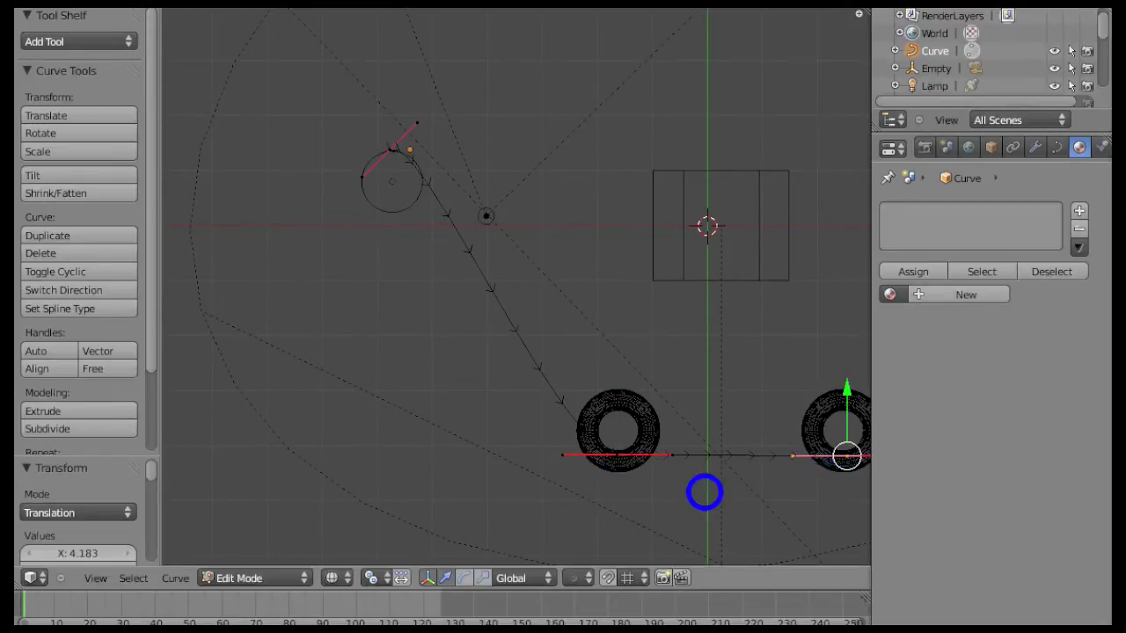
- Extrude the curve up to the back-right cylinder's upper edge, and extrude again about 4.55 outward along X
scroll(703, 490, "down", 2)
middle_click_drag(756, 329, 545, 389, "shift")
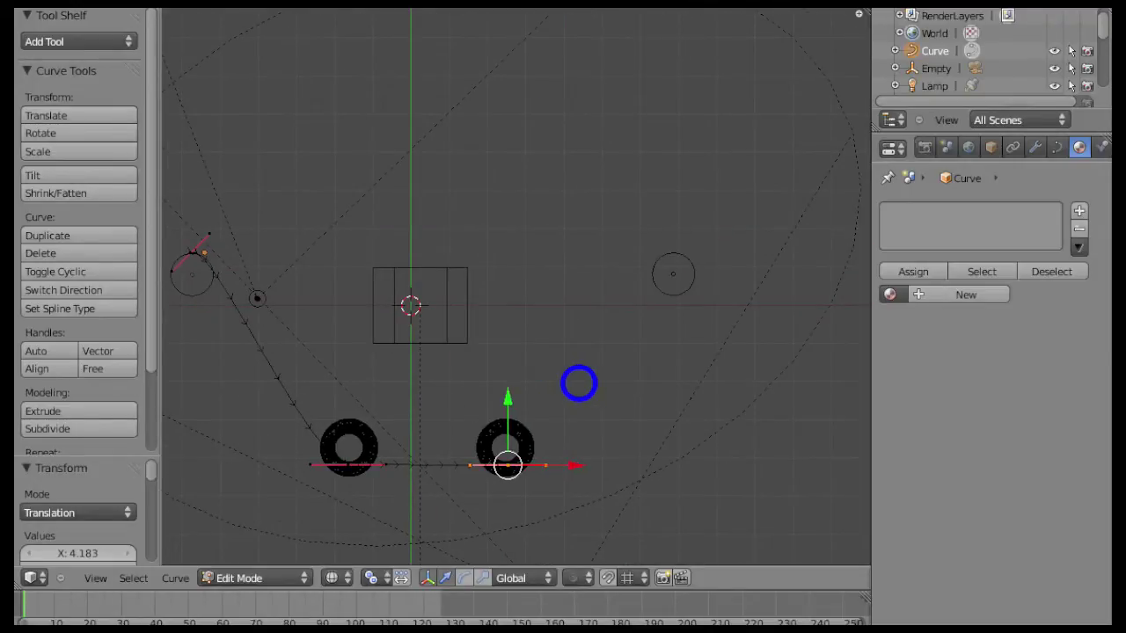
key("e")
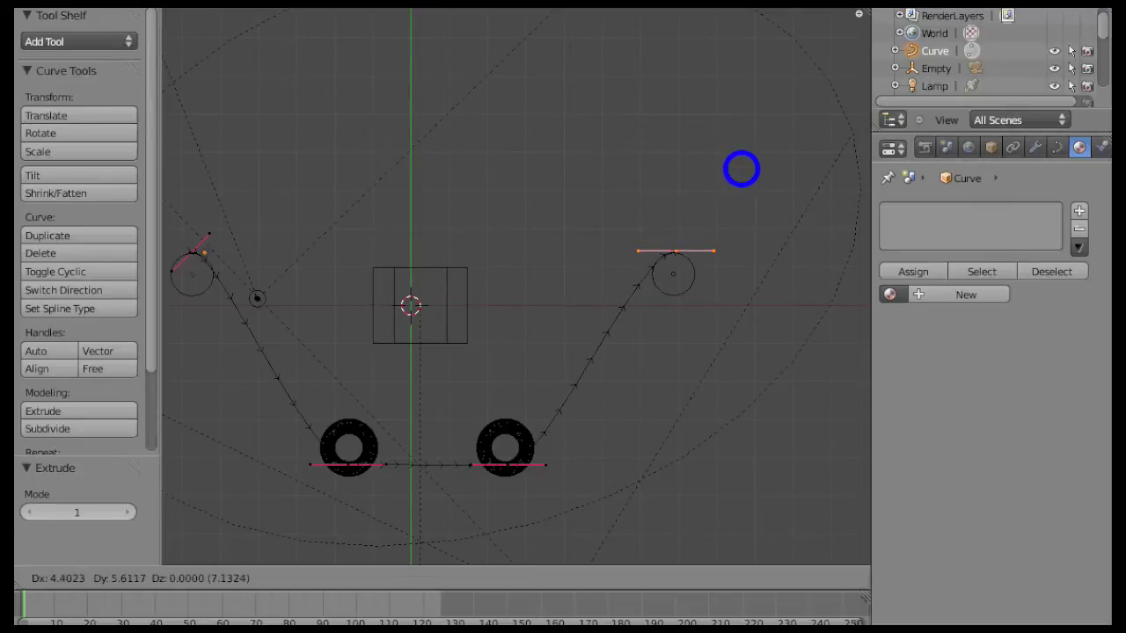
right_click(739, 169)
key("e")
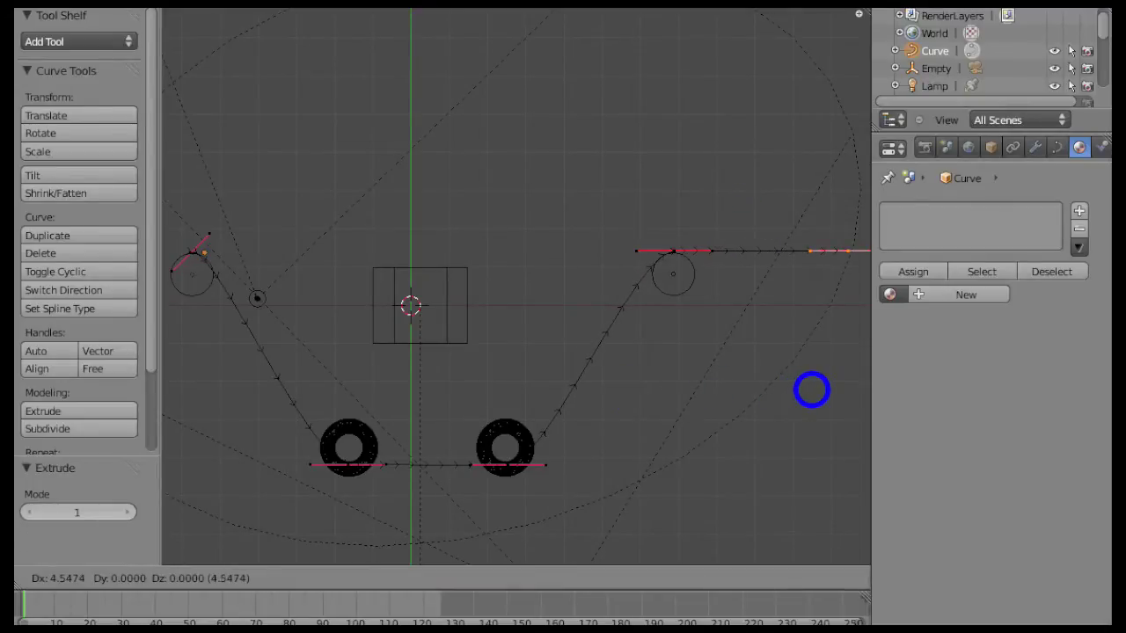
left_click(809, 391)
- Extrude the curve's start point above the back-left cylinder outward by about 4.33 along negative X
scroll(495, 417, "up", 3)
middle_click_drag(396, 371, 795, 360, "shift")
scroll(521, 341, "up", 3)
right_click(465, 151)
scroll(528, 268, "down", 3)
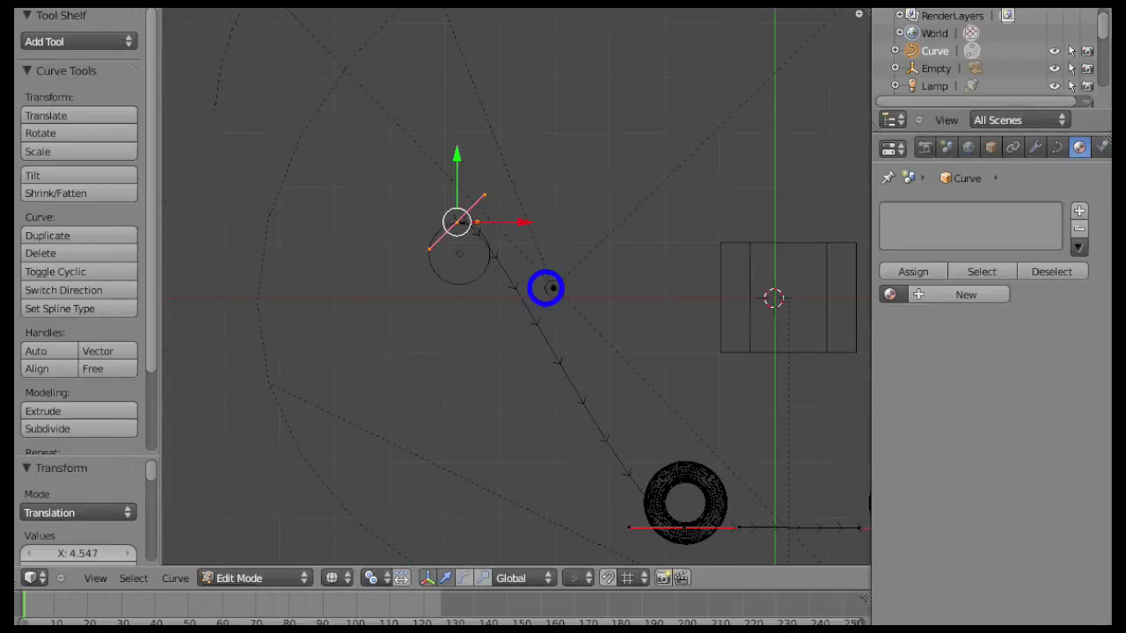
key("e")
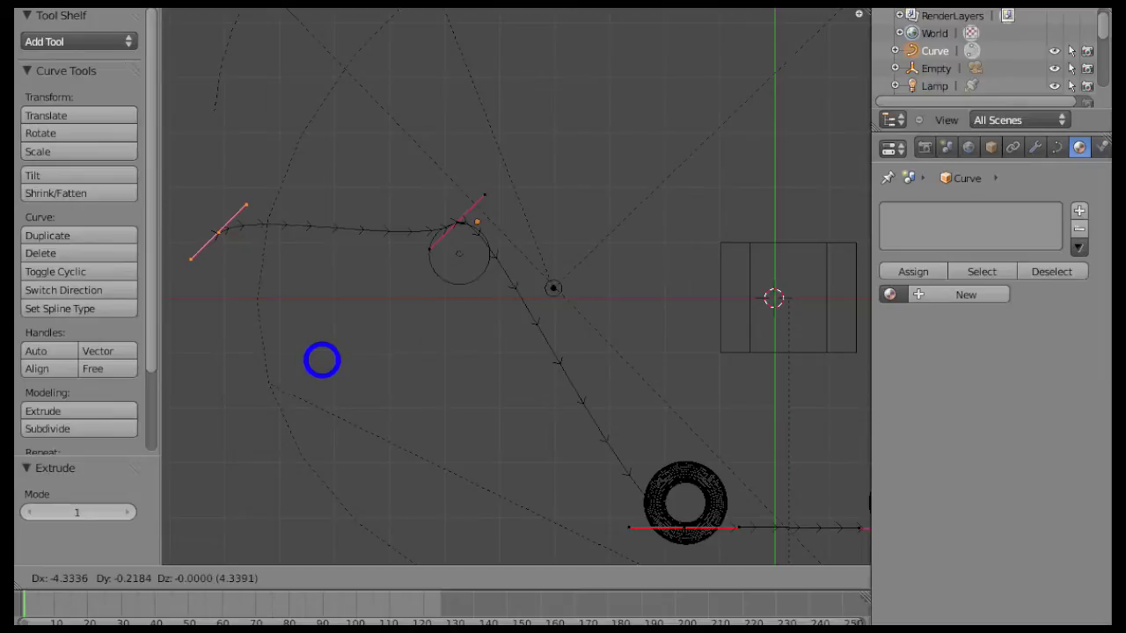
left_click(322, 360)
- Set the handle type of the new outer-left point to Vector
key("v")
left_click(296, 256)
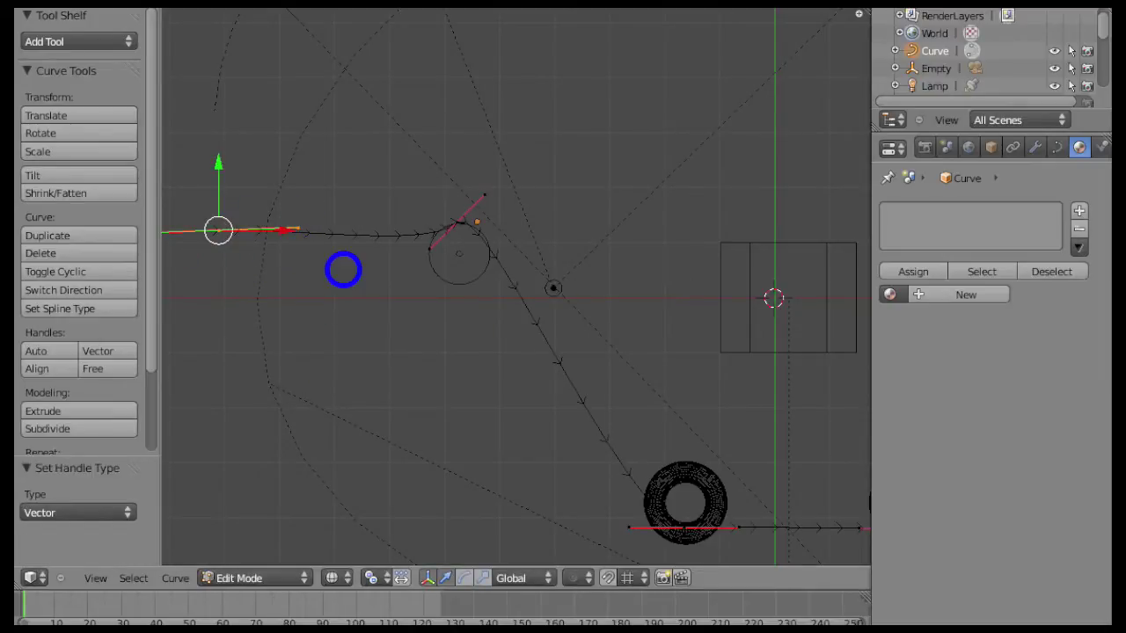
key("g")
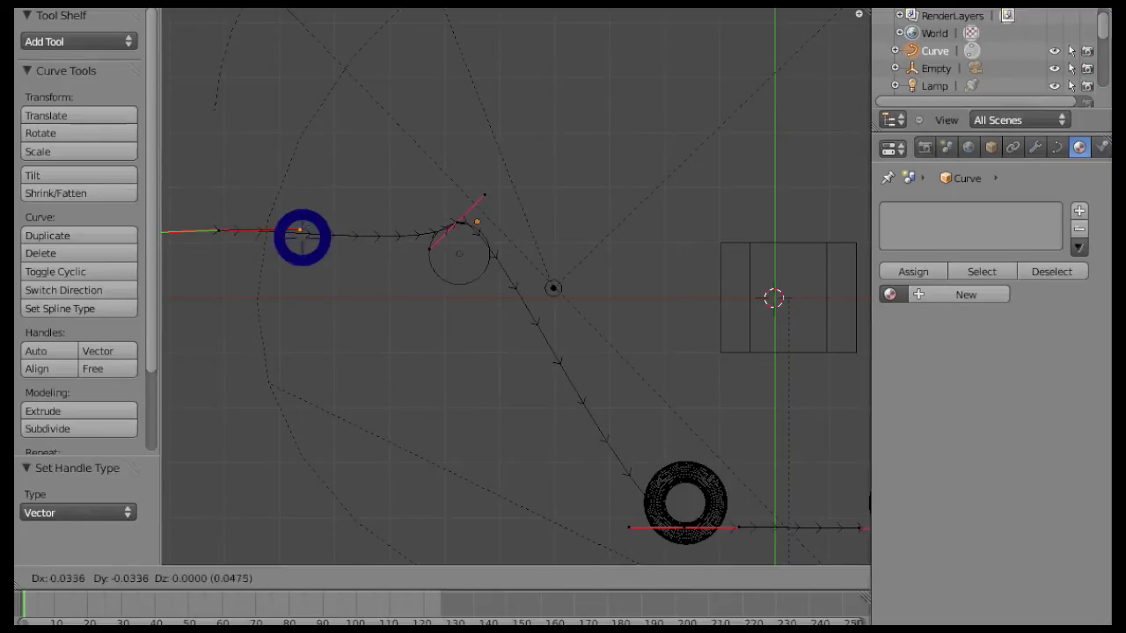
left_click(302, 236)
- Level the handle of the back-left cylinder's curve point by moving it about 0.89 in X and -0.47 in Y
right_click(491, 198)
key("g")
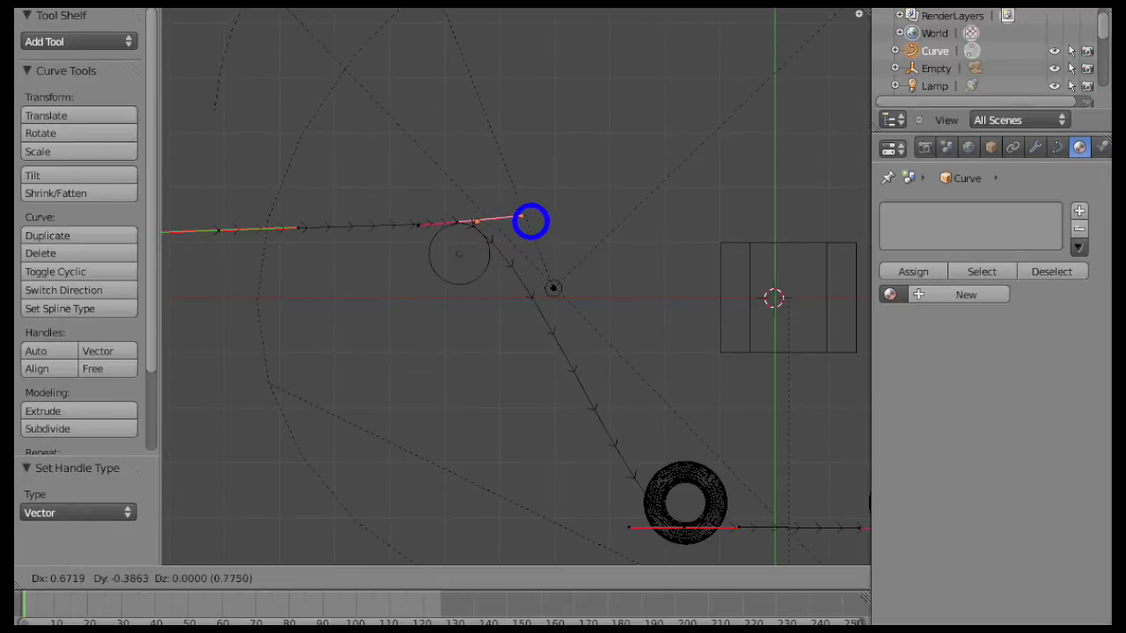
left_click(543, 226)
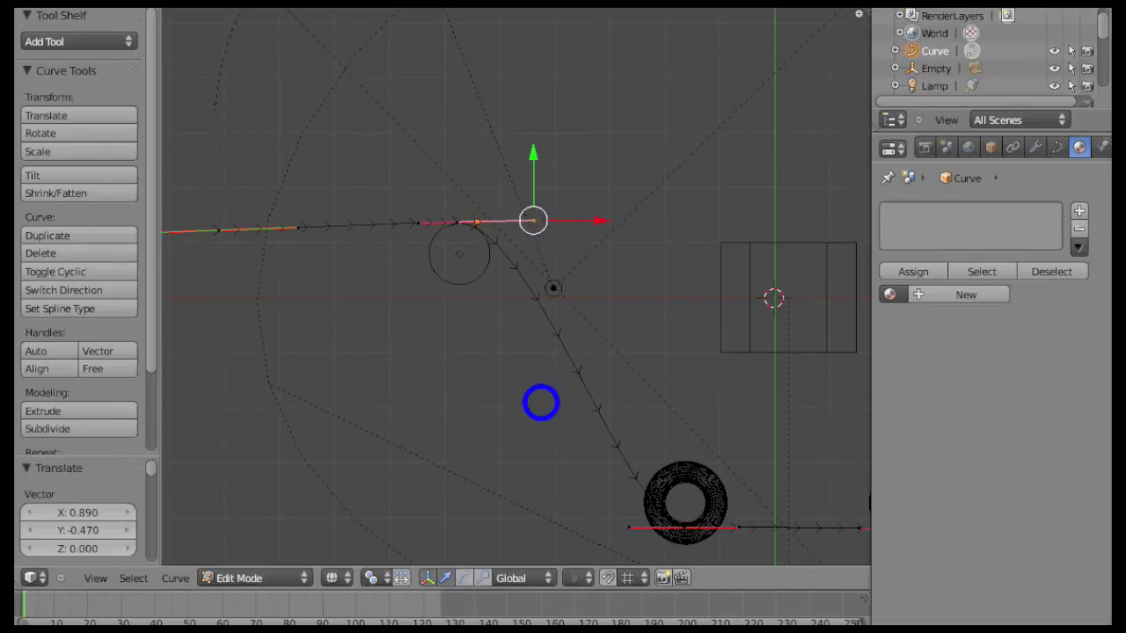
- Move the outer handle of the front-left cylinder's curve point about -0.08 along X, and return to Object Mode with the curve finished
scroll(540, 402, "up", 3)
middle_click_drag(611, 399, 459, 190, "shift")
key("g")
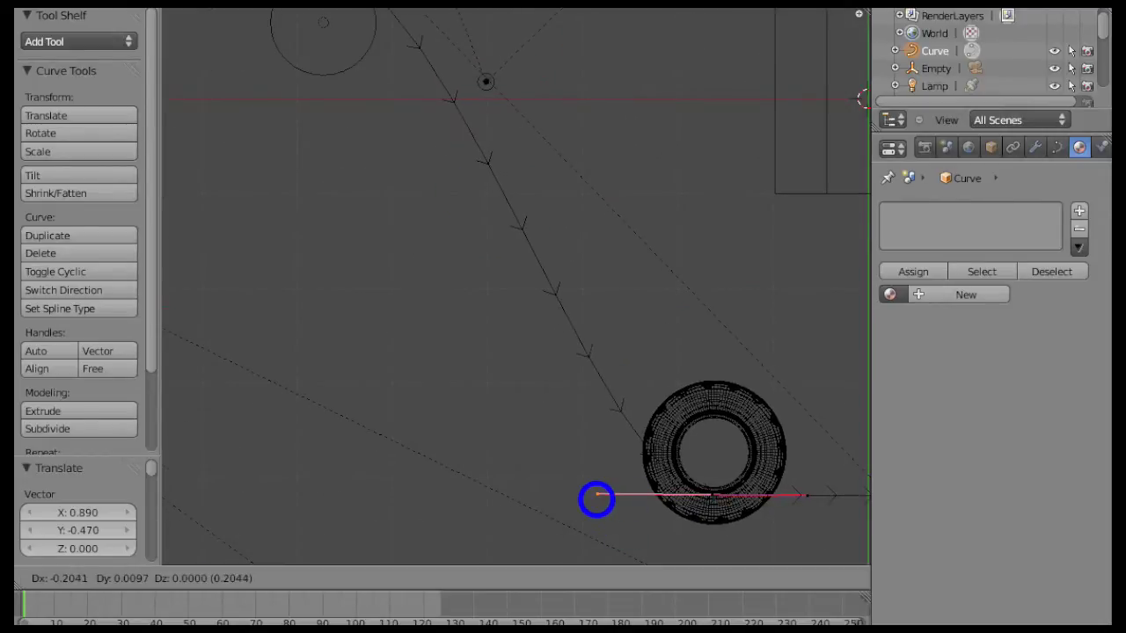
key("x")
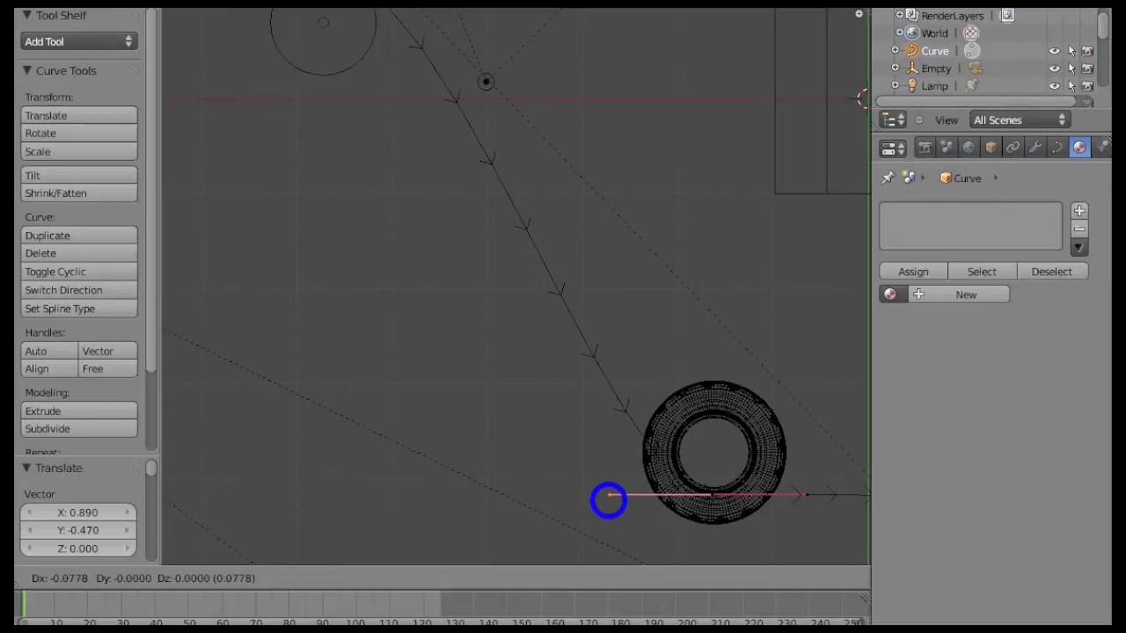
left_click(609, 500)
scroll(712, 384, "down", 2)
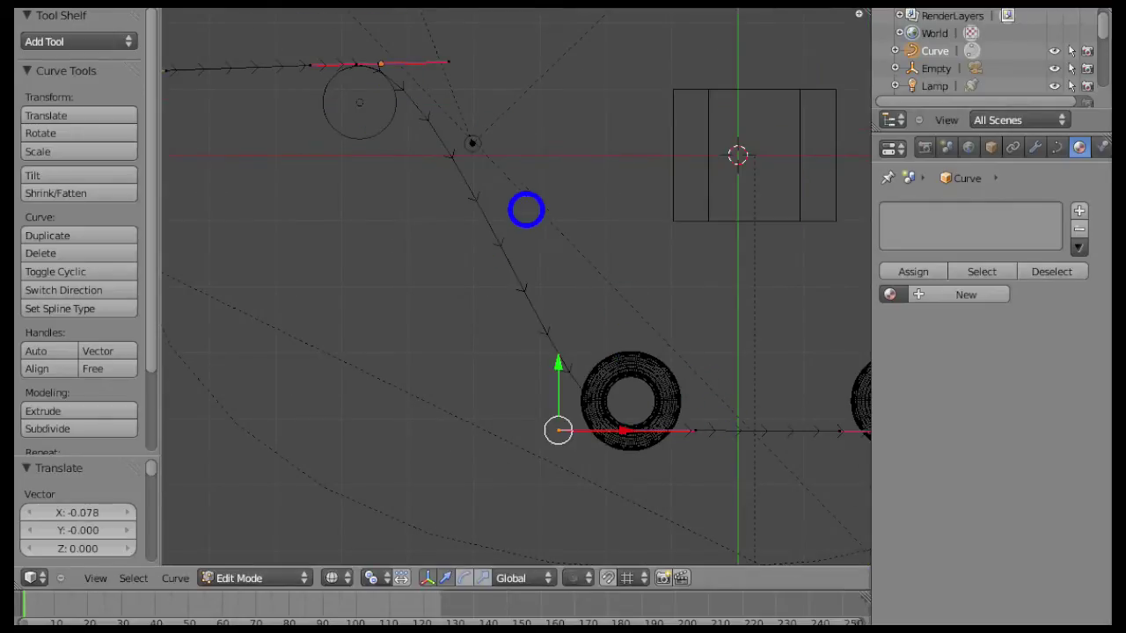
key("a")
key("Tab")
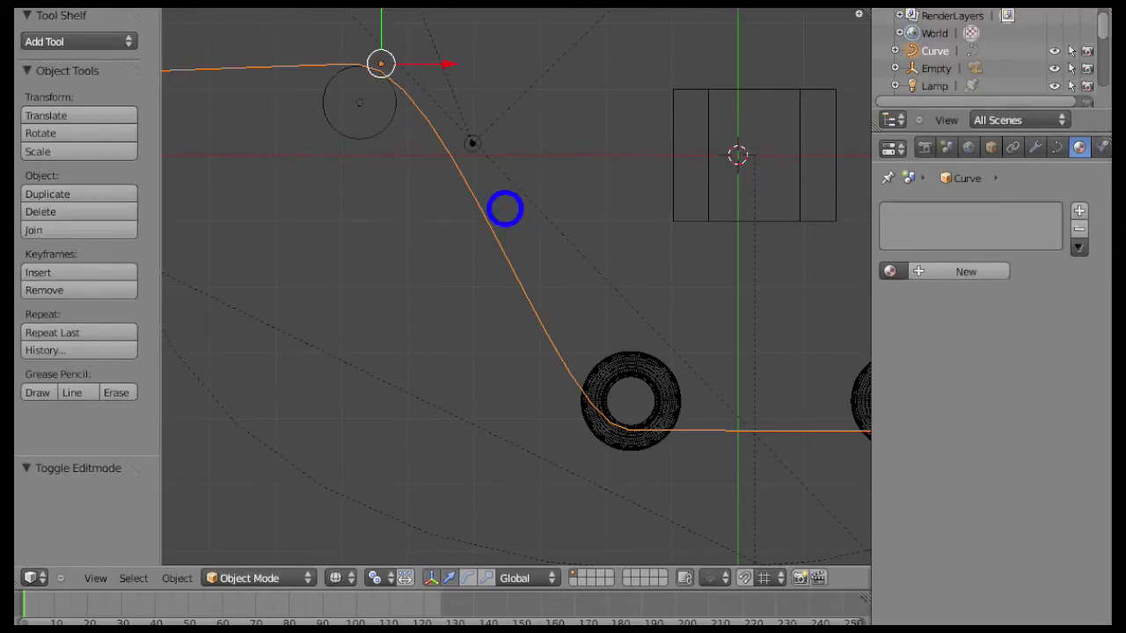
- Set the curve's preview U and render U resolution both to 64
left_click(1056, 147)
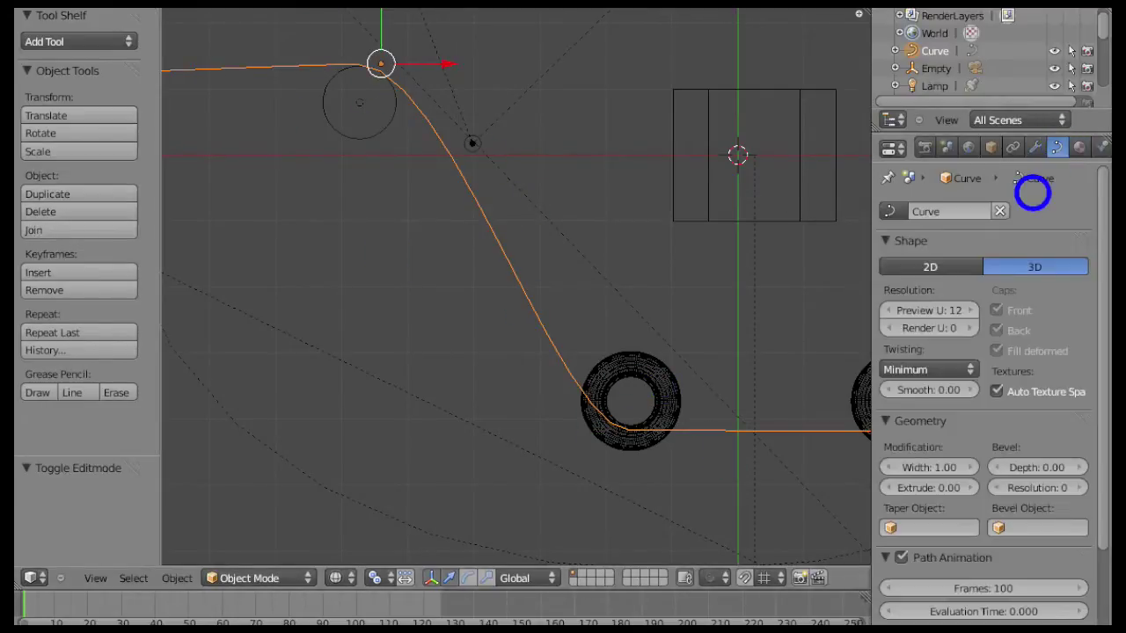
left_click(933, 310)
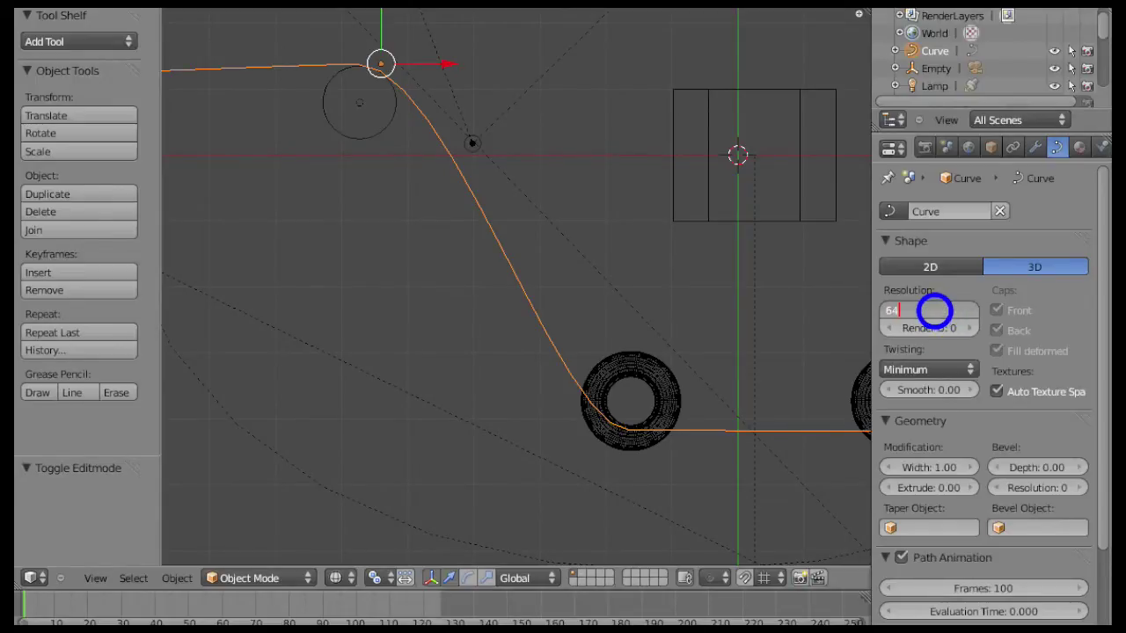
type("64")
key("Return")
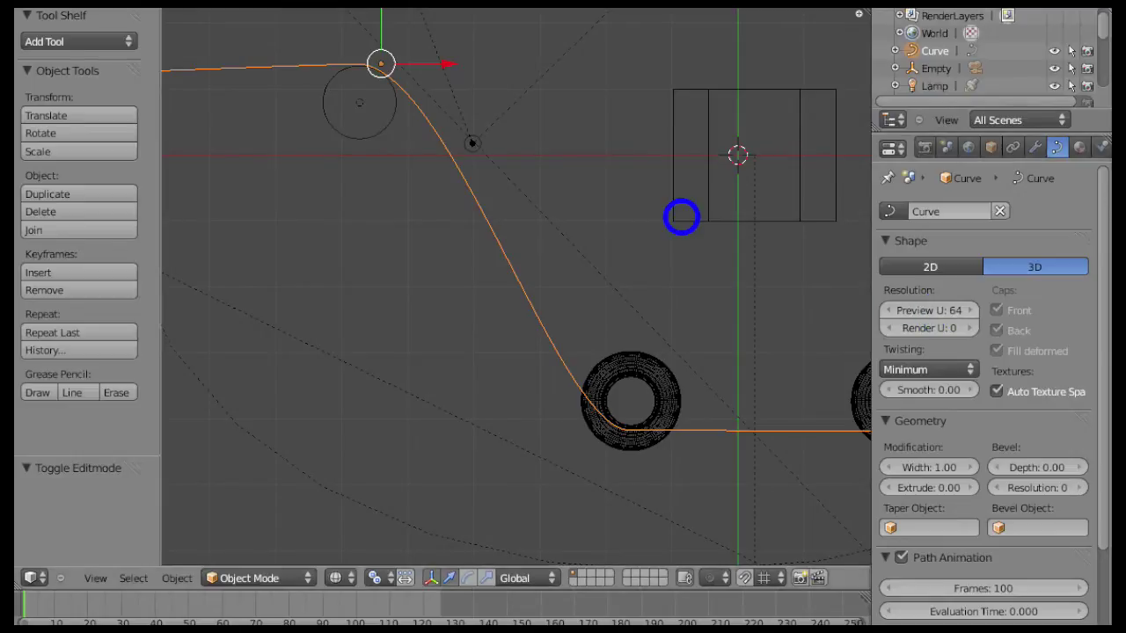
scroll(483, 209, "up", 4)
middle_click_drag(513, 186, 613, 475, "shift")
scroll(473, 316, "up", 1)
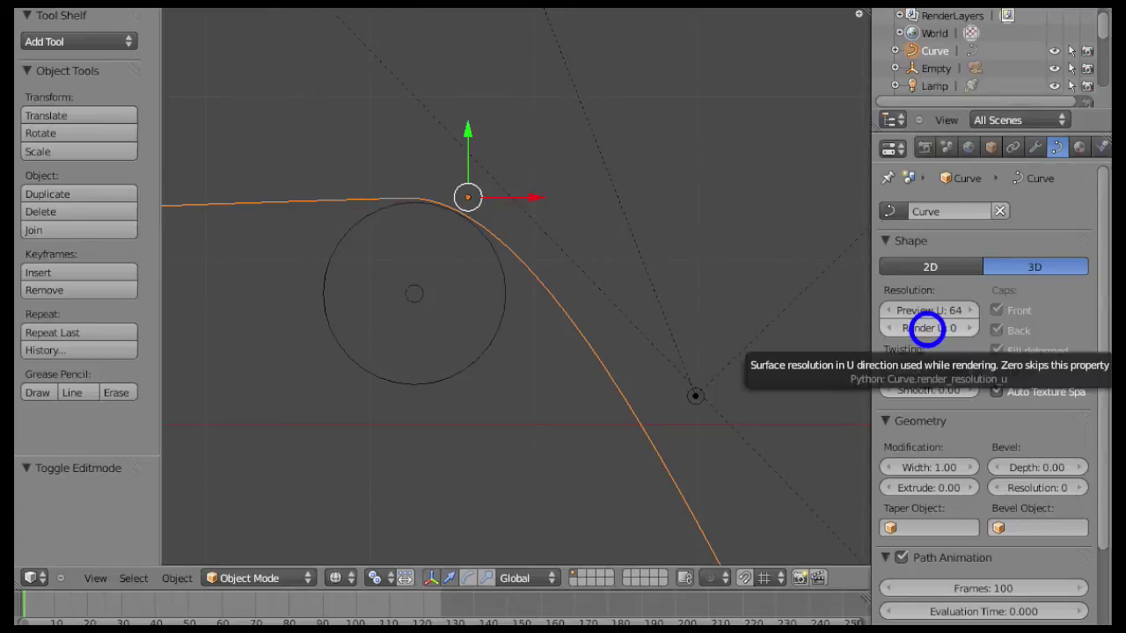
left_click(934, 327)
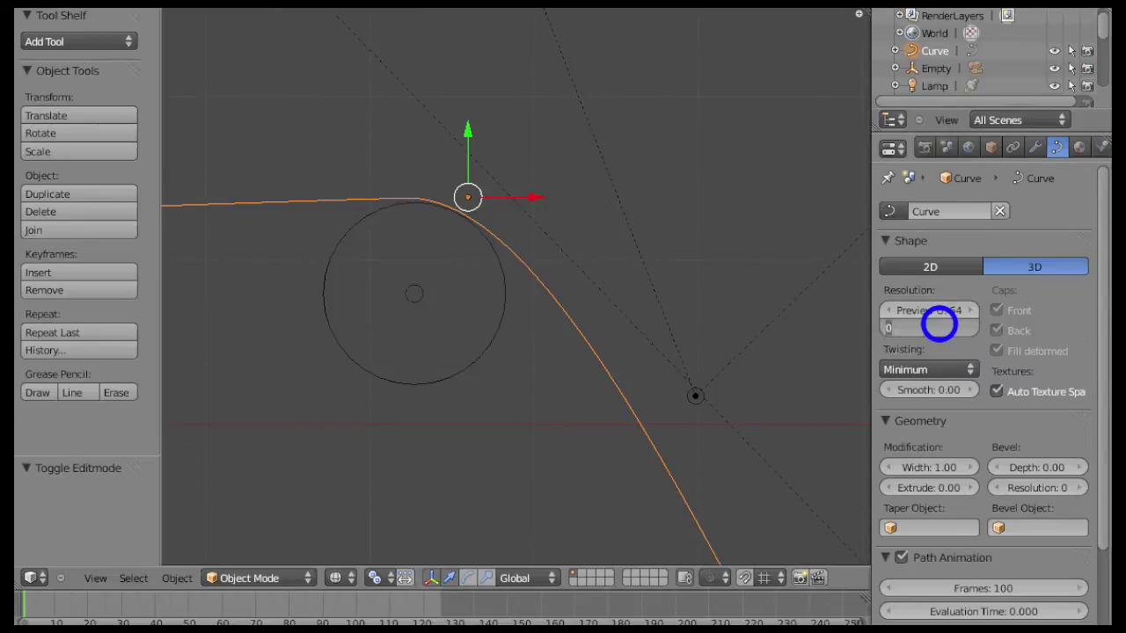
type("64")
key("Return")
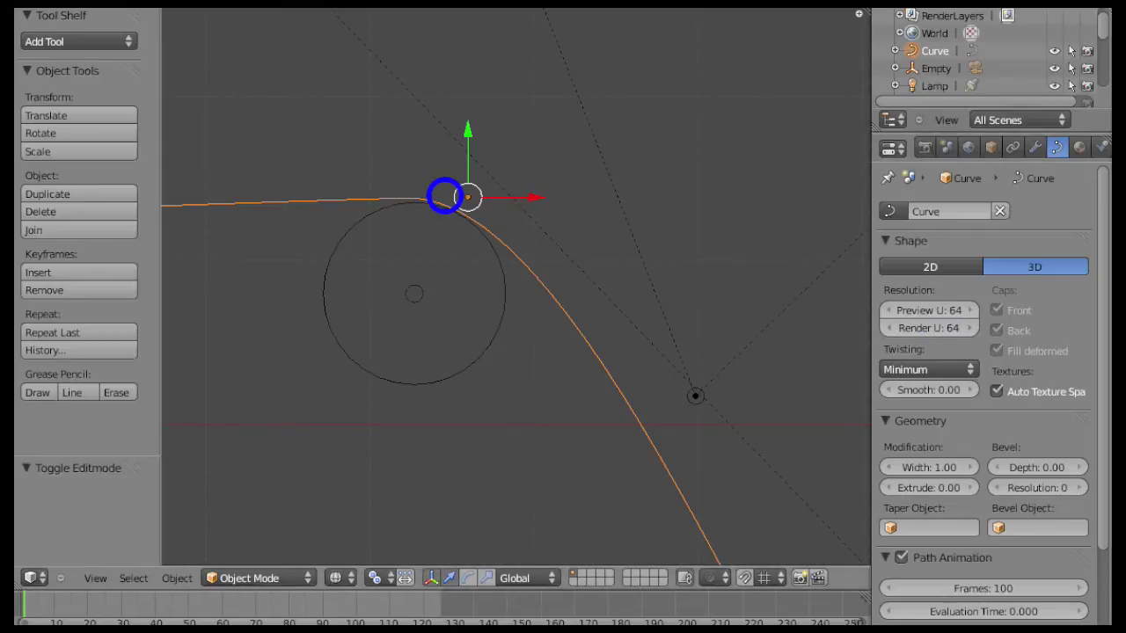
- In Edit Mode, move the back-left cylinder's curve point about 0.06 in X and -0.01 in Y, and its inner handle about -0.26 along X
key("Tab")
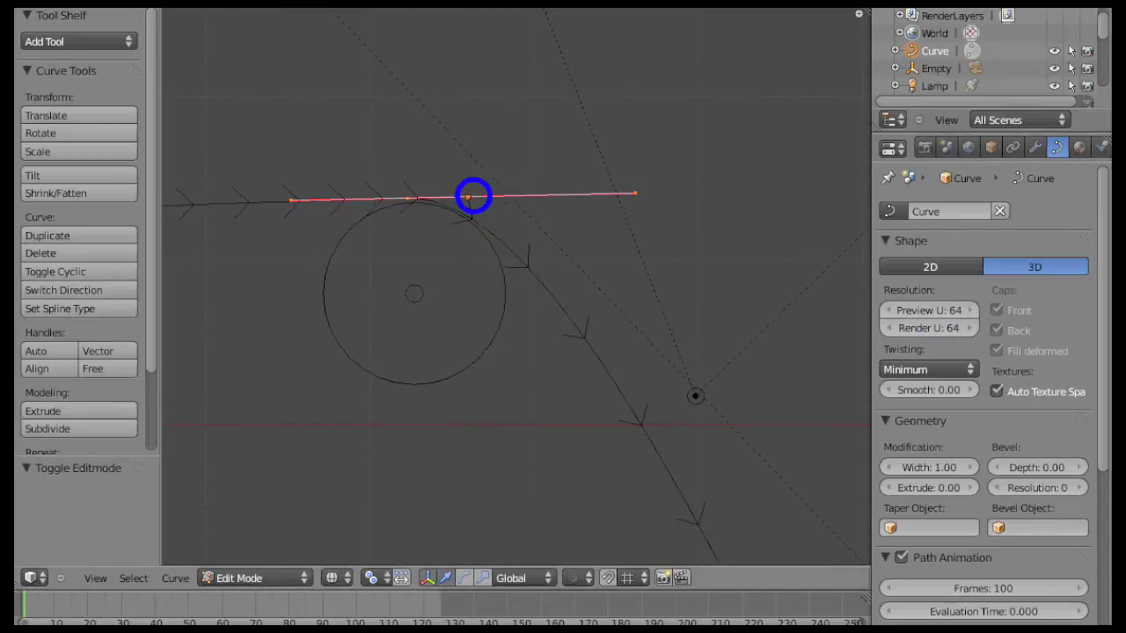
key("g")
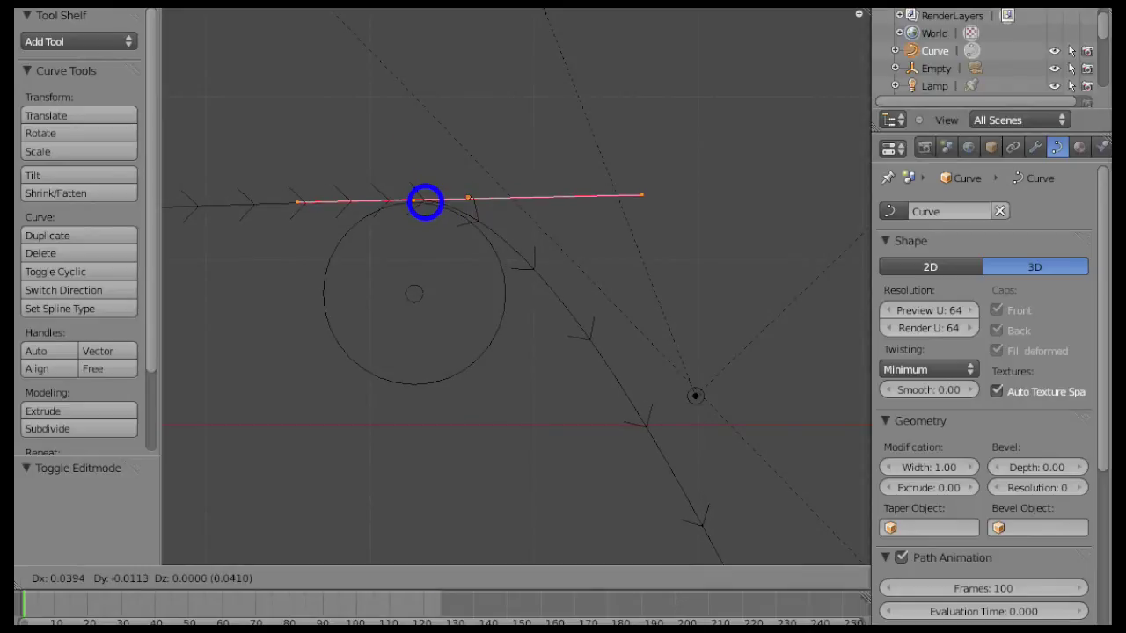
left_click(427, 202)
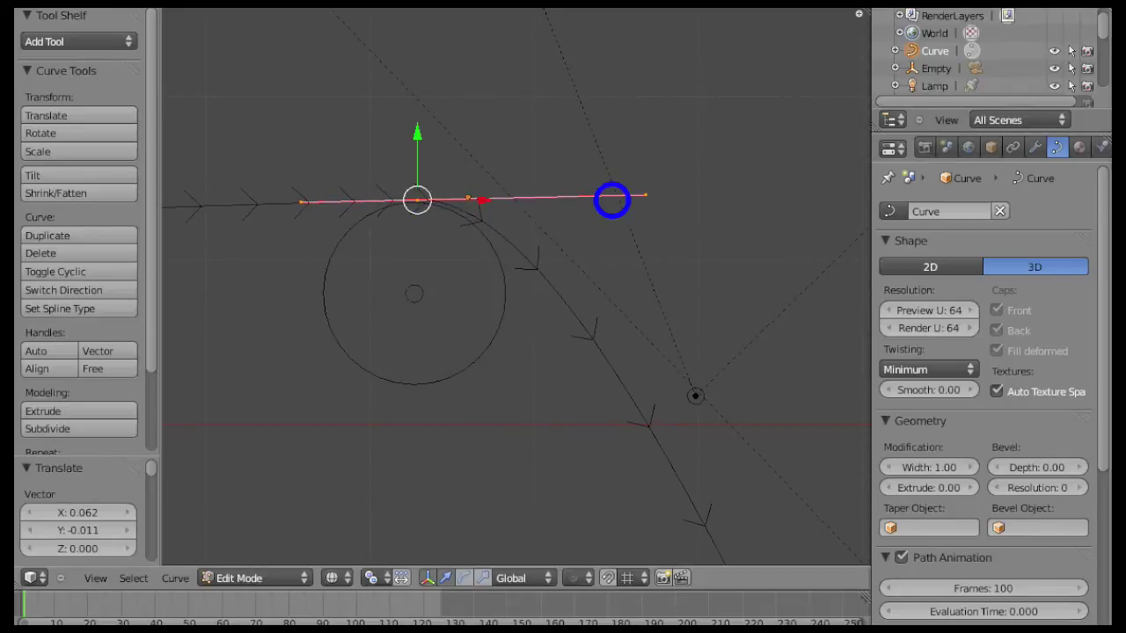
key("g")
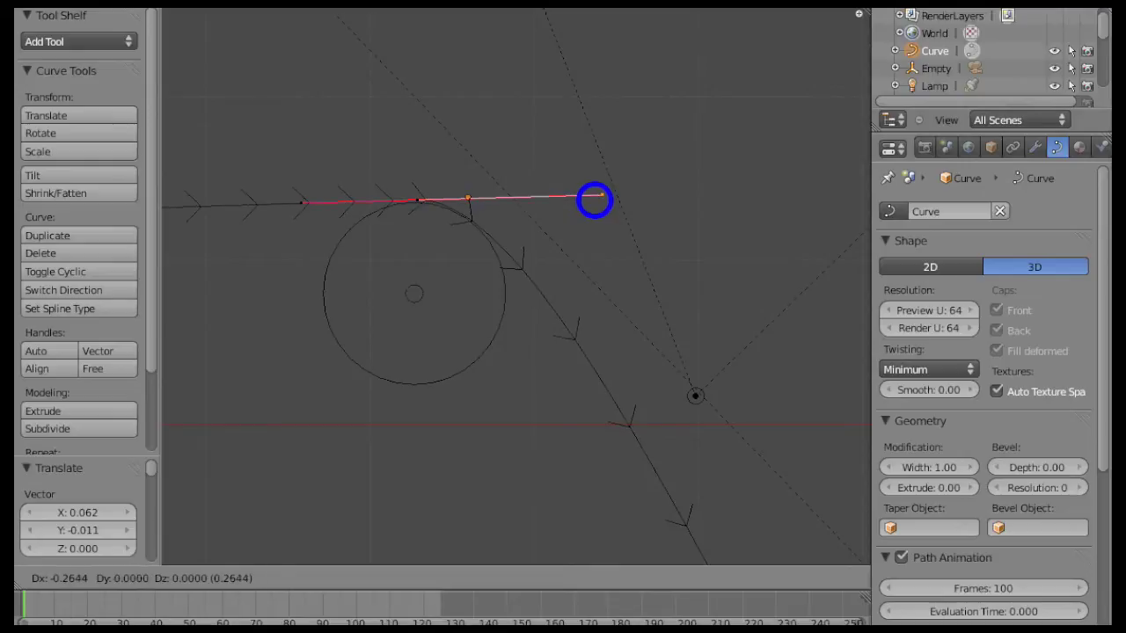
left_click(596, 203)
- Inspect how the curve passes the two front cylinders
scroll(638, 290, "down", 3)
middle_click_drag(711, 400, 593, 59, "shift")
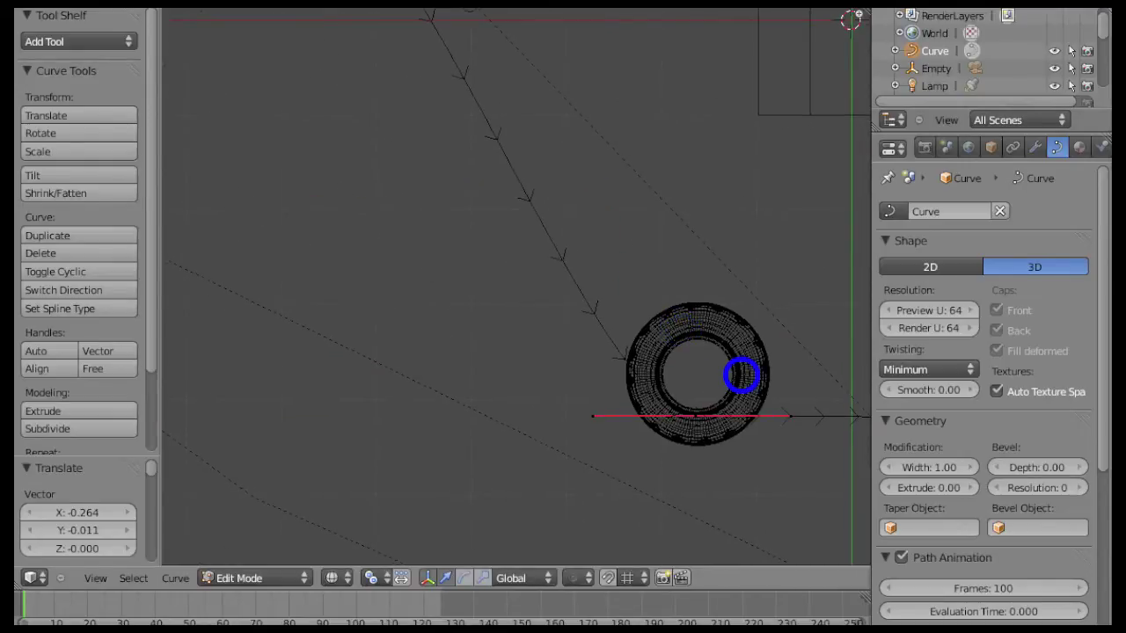
middle_click_drag(742, 377, 583, 276, "shift")
scroll(616, 289, "up", 5)
middle_click_drag(765, 239, 477, 298, "shift")
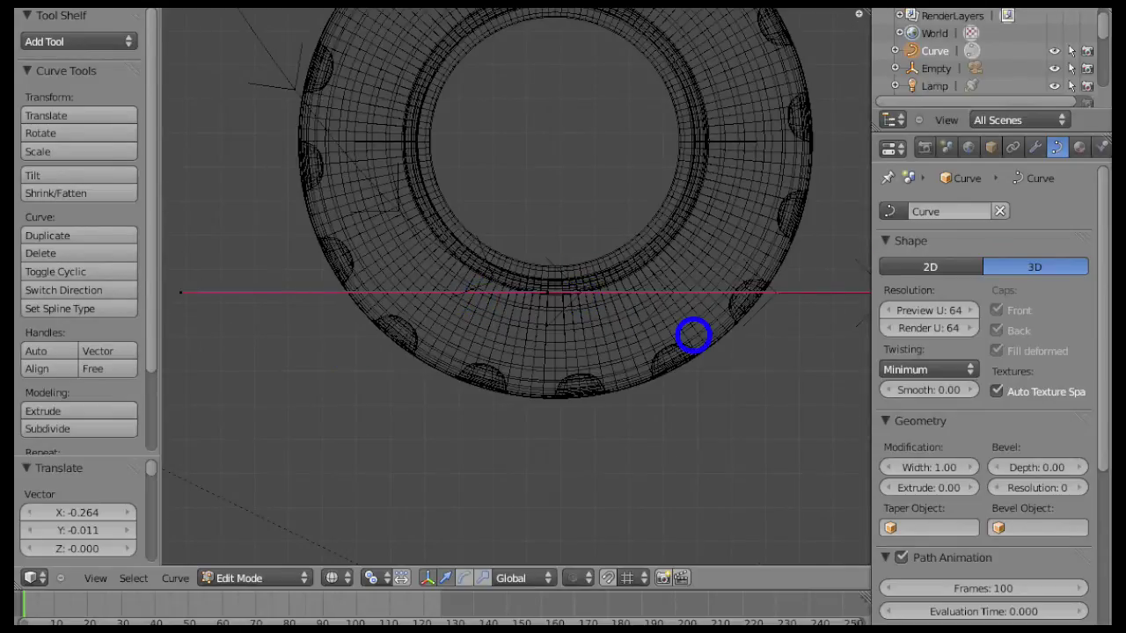
scroll(695, 335, "down", 6)
middle_click_drag(817, 346, 399, 324, "shift")
scroll(547, 330, "up", 1)
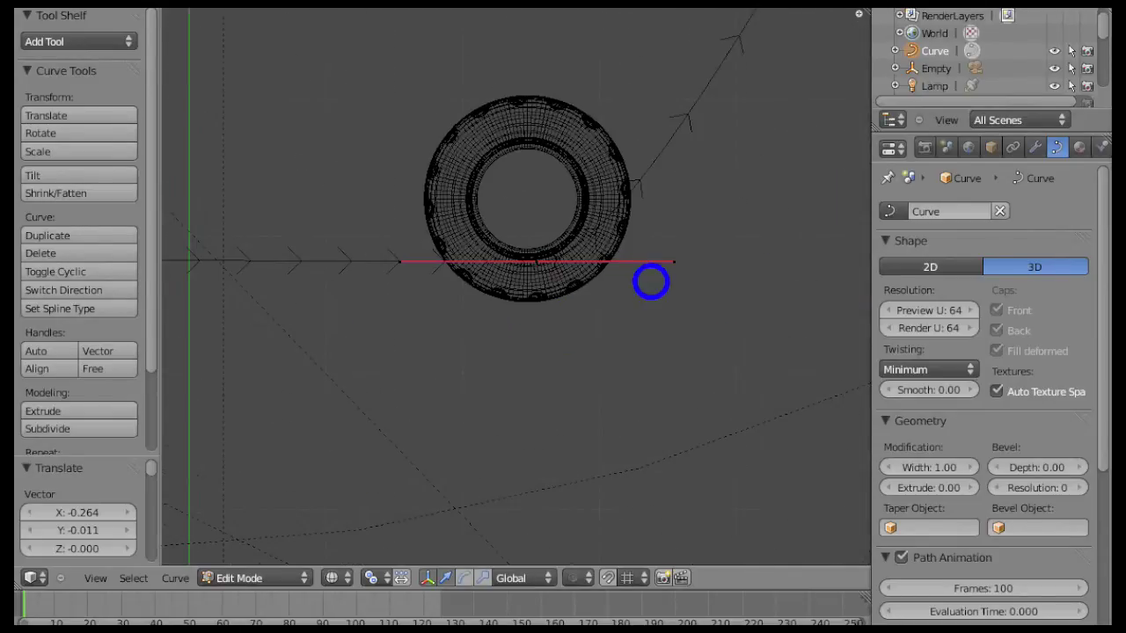
scroll(687, 262, "down", 1)
- Move the back-right cylinder's curve point about -0.03 in X and Y, its inner handle about -0.18 in X and 0.03 in Y, and return to Object Mode
middle_click_drag(689, 255, 417, 478, "shift")
middle_click_drag(584, 327, 586, 456, "shift")
scroll(592, 400, "up", 2)
right_click(626, 205)
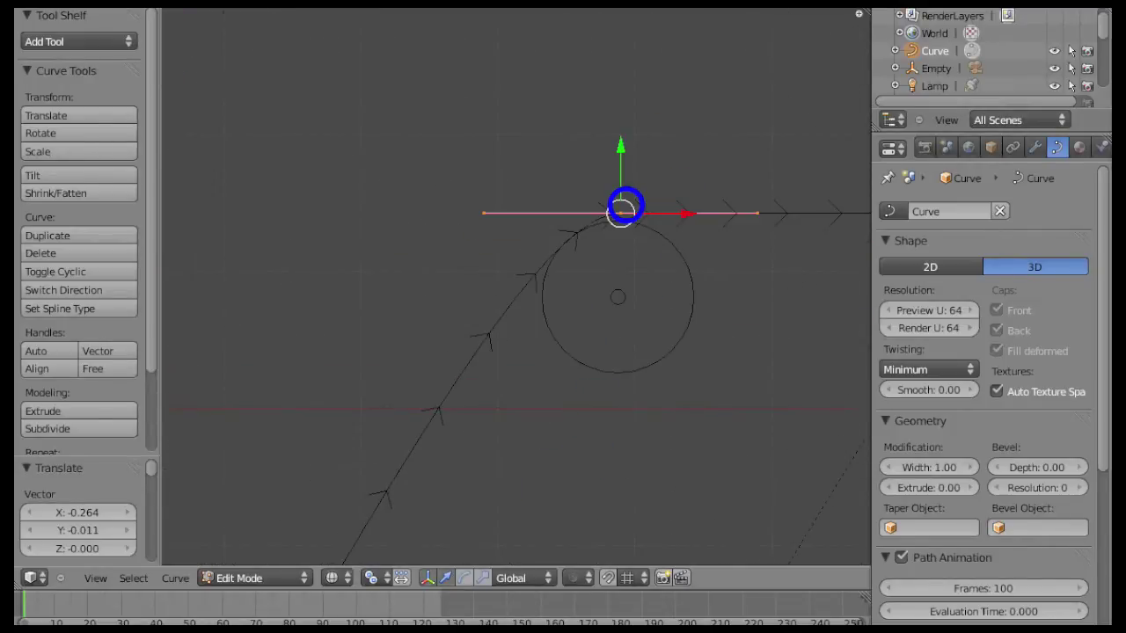
left_click(660, 275)
key("g")
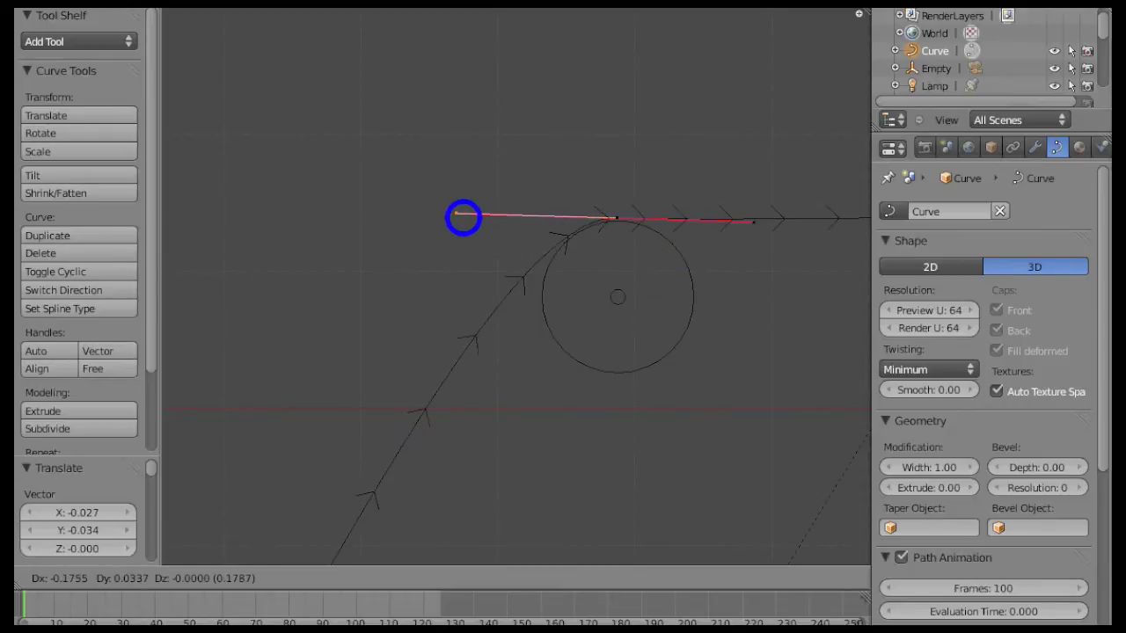
left_click(464, 221)
scroll(651, 314, "down", 5)
key("Tab")
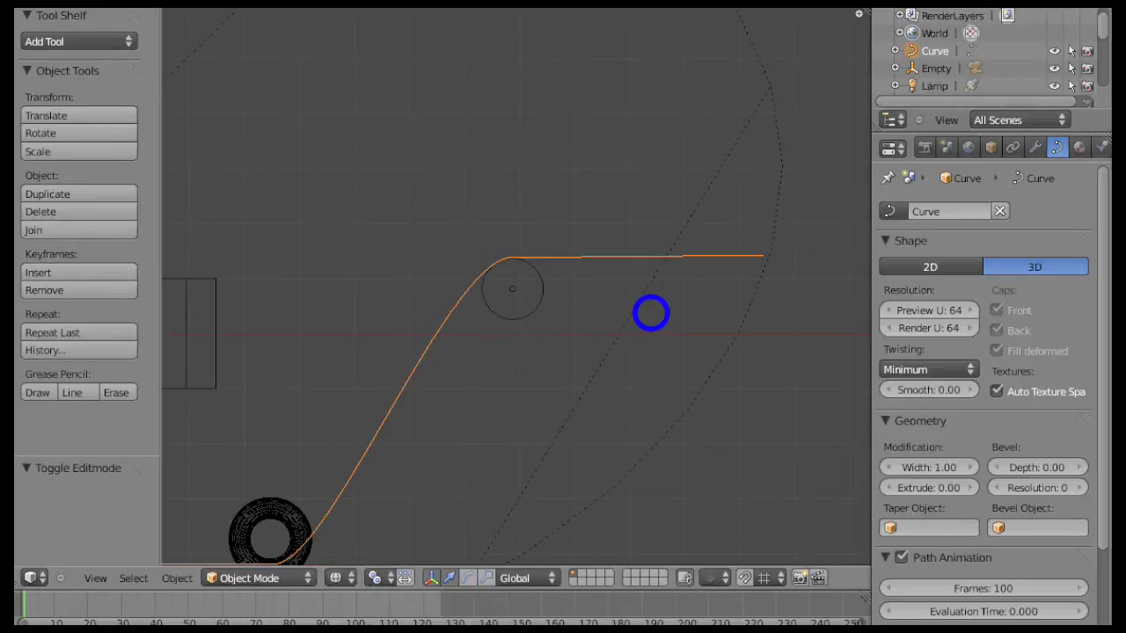
- Switch the viewport to solid shading and examine the curve's course around the cylinders in an angled 3D view
scroll(633, 313, "down", 4)
key("KP_0")
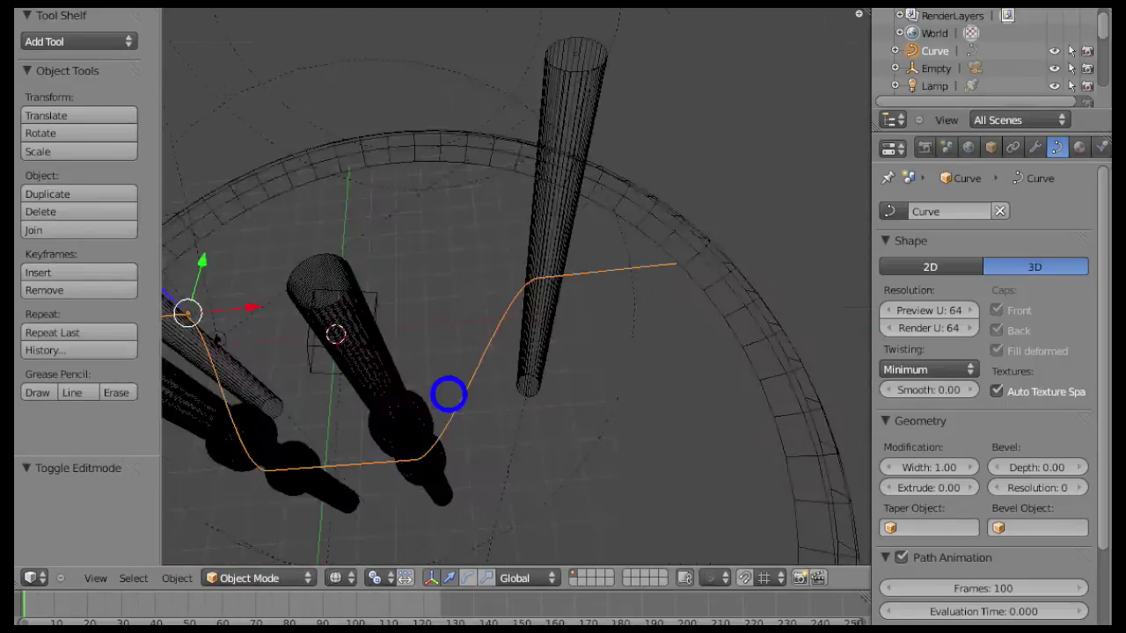
middle_click_drag(358, 311, 407, 392)
mouse_move(340, 375)
middle_mouse_down()
mouse_move(382, 358)
mouse_move(597, 350)
middle_mouse_up()
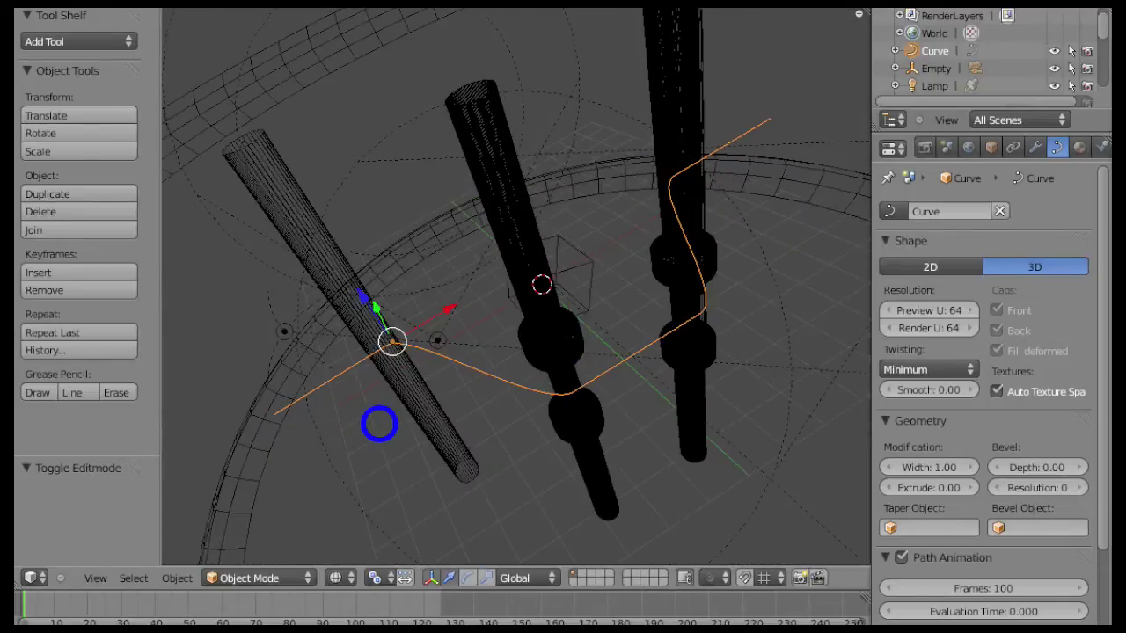
key("z")
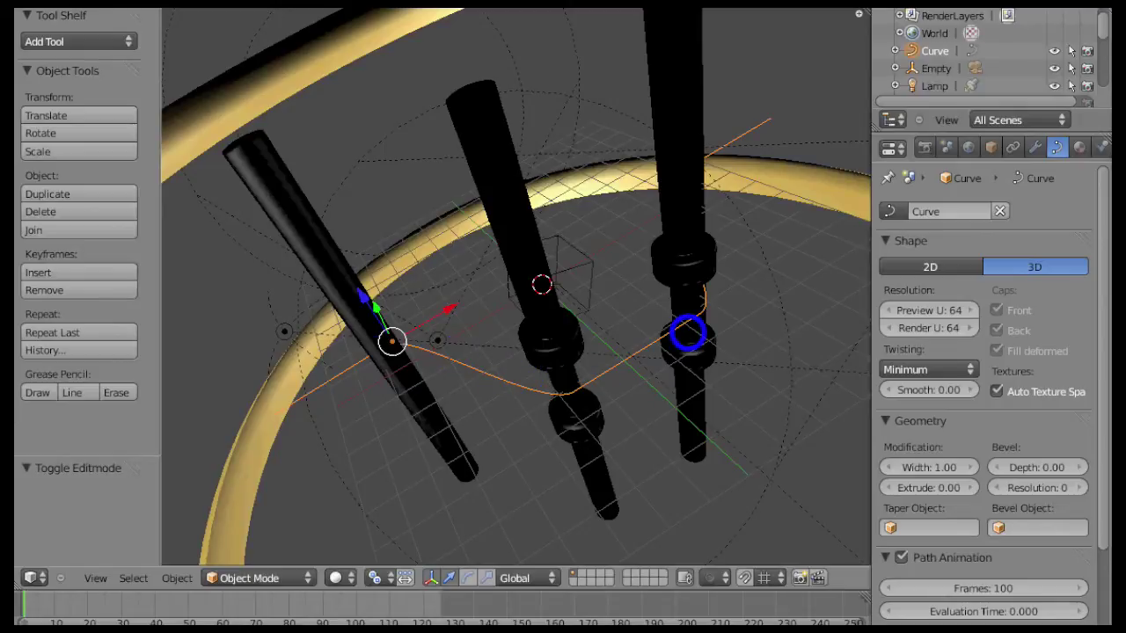
middle_click_drag(734, 349, 680, 379)
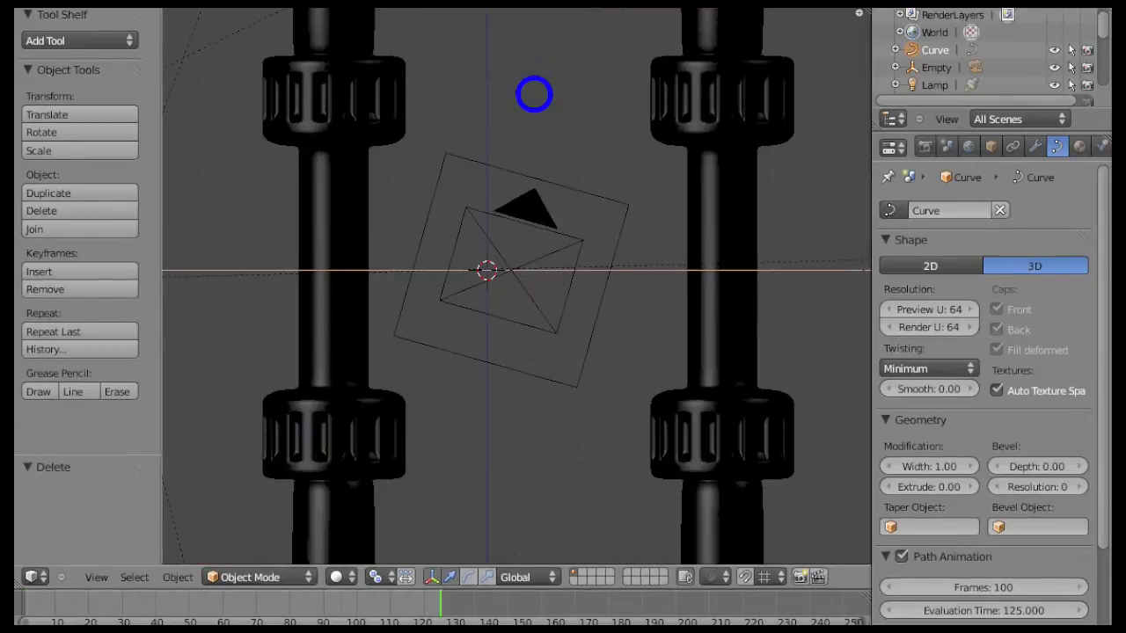
- Add a mesh plane at the 3D cursor
key("shift+a")
mouse_move(517, 185)
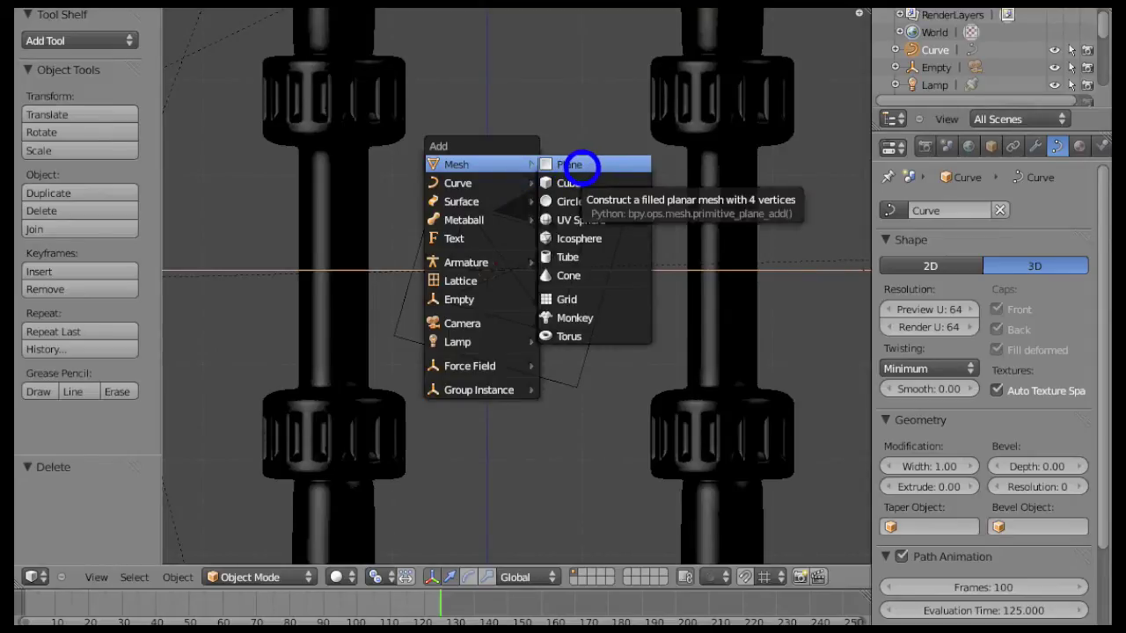
left_click(582, 166)
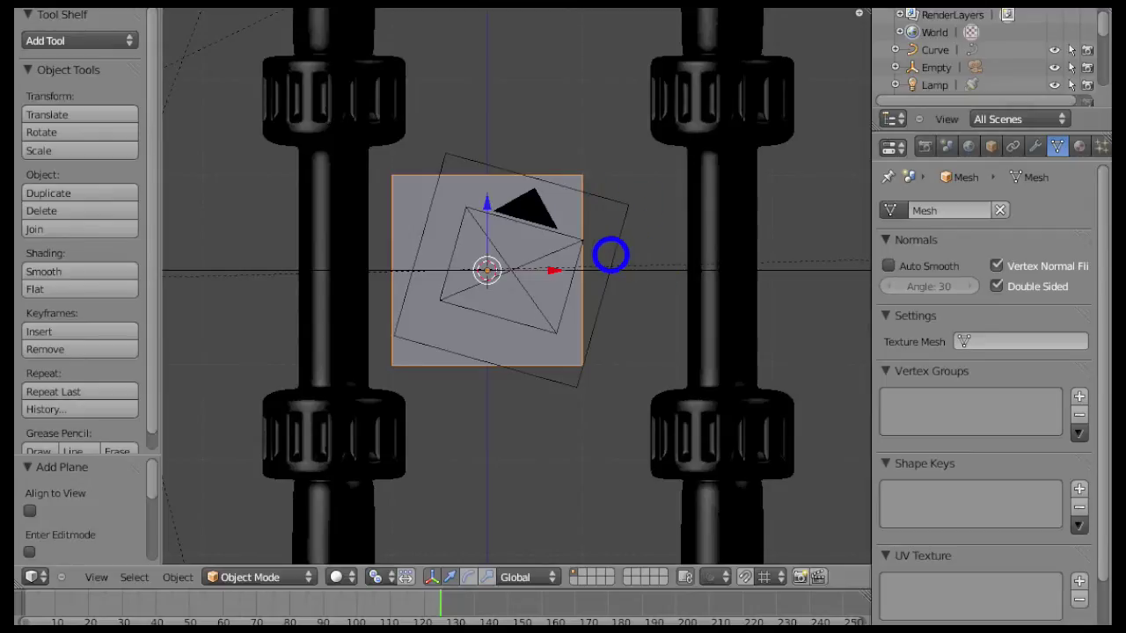
- Divide the plane with 11 evenly spaced vertical loop cuts in Edit Mode, and return to Object Mode
key("Tab")
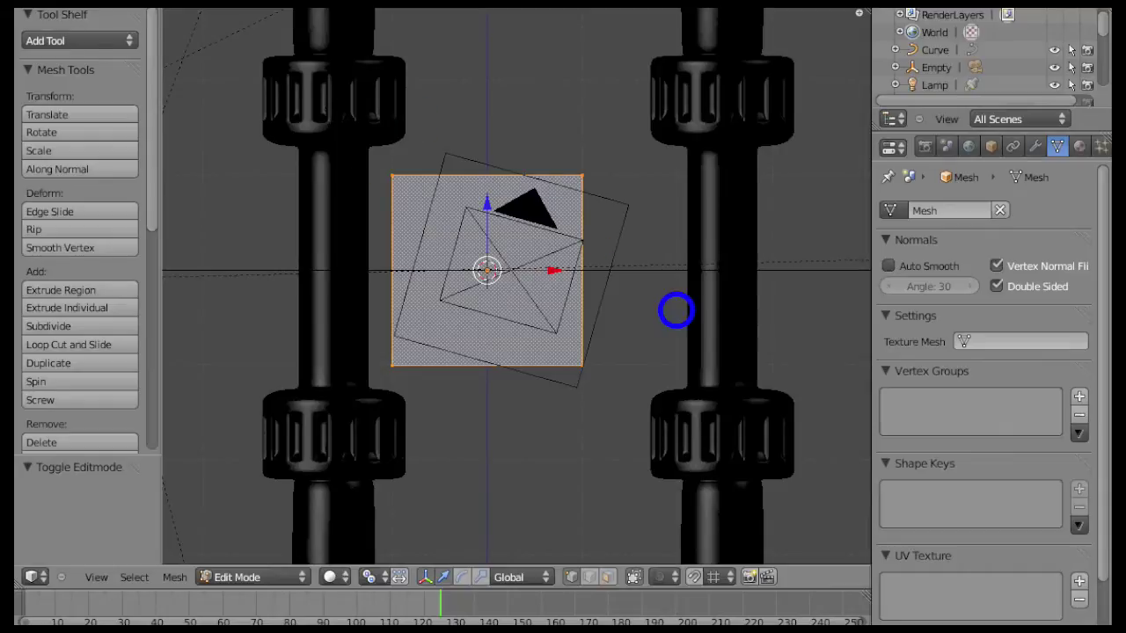
key("a")
key("ctrl+r")
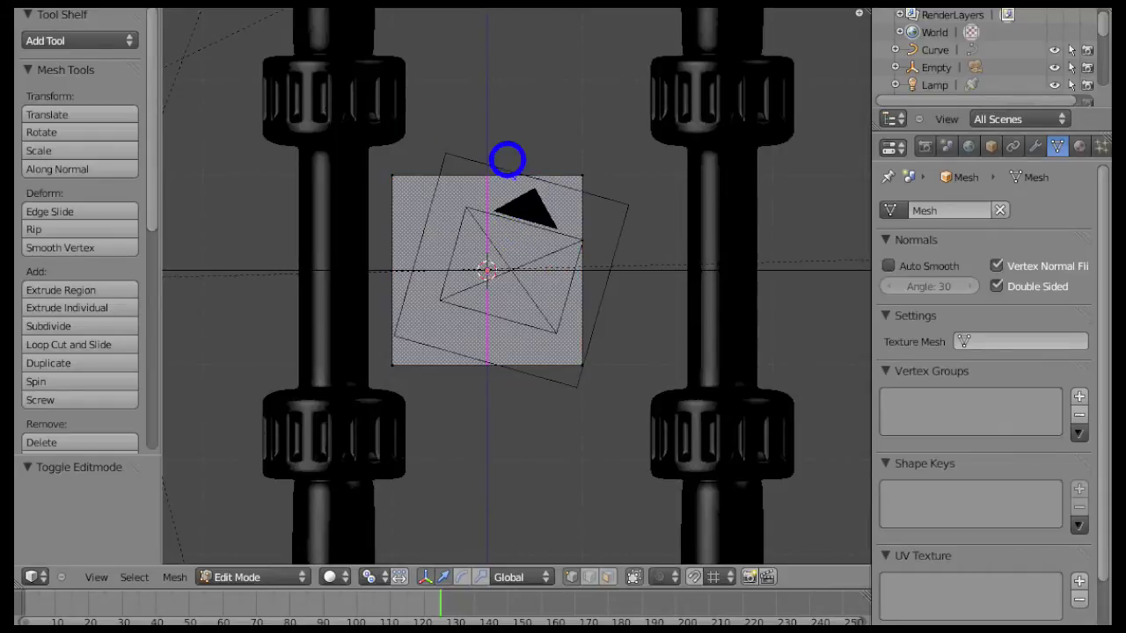
scroll(508, 196, "up", 2)
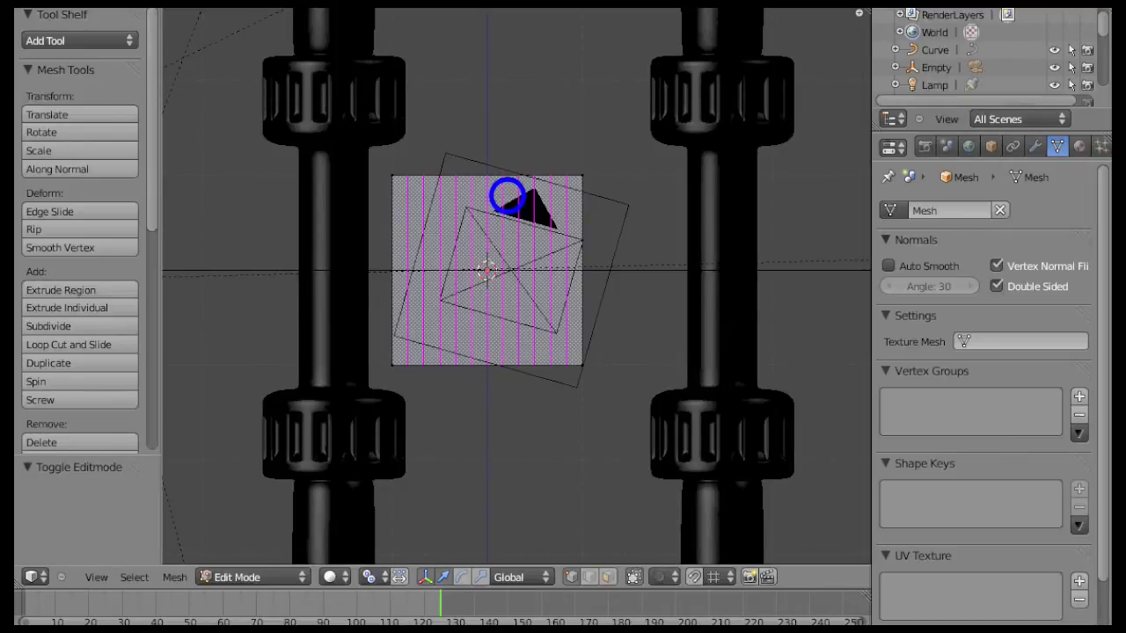
left_click(508, 196)
right_click(507, 196)
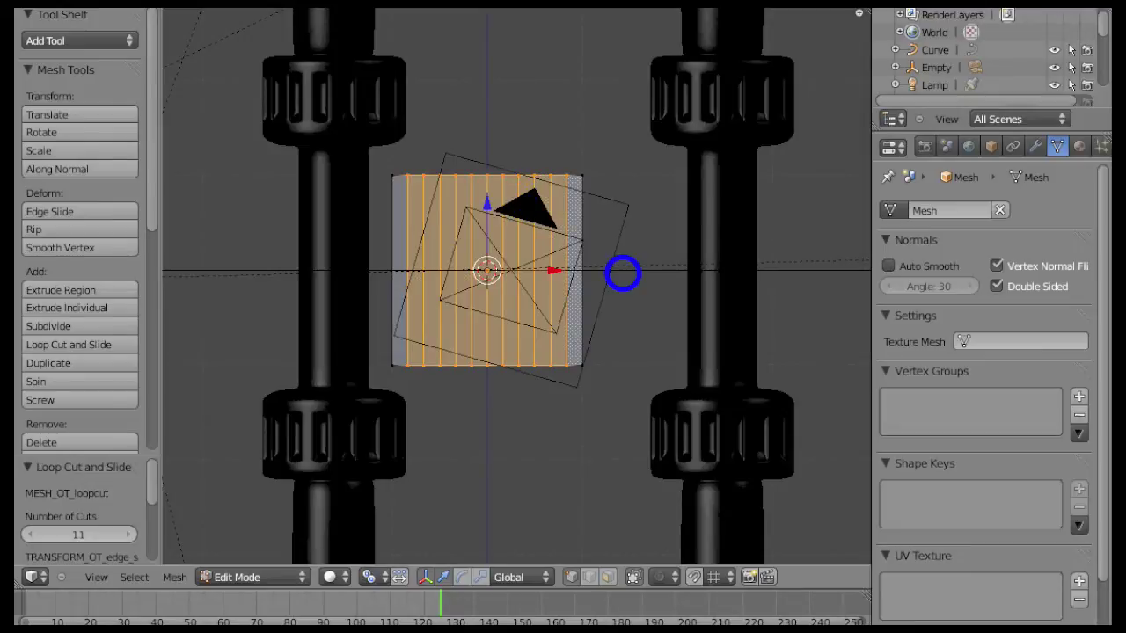
key("a")
key("a")
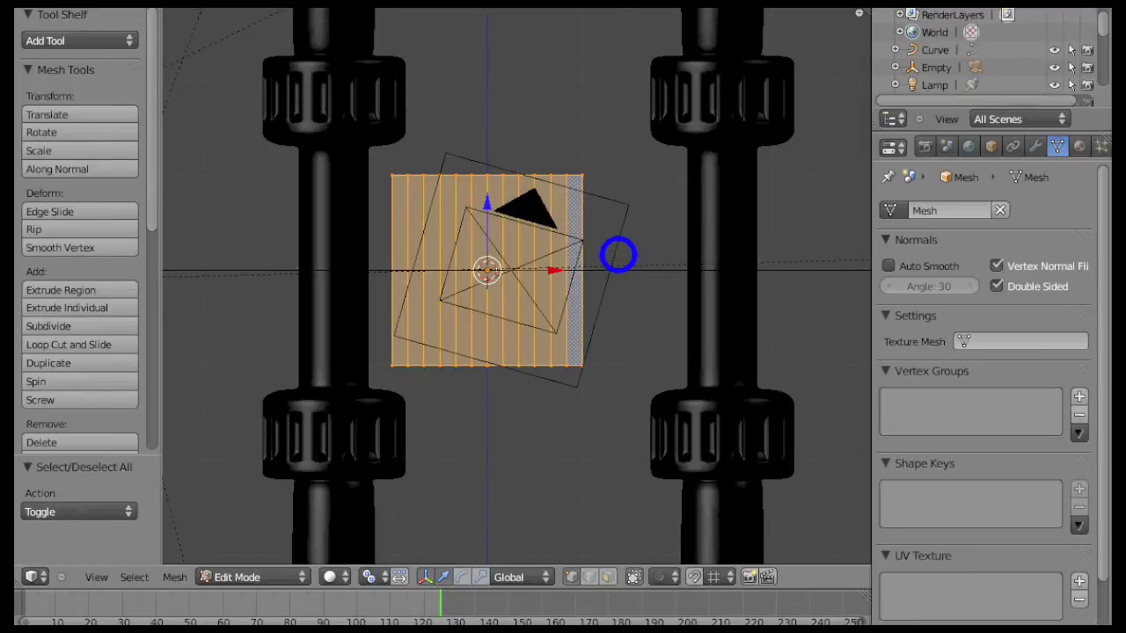
scroll(618, 255, "down", 4)
middle_click_drag(602, 251, 482, 384)
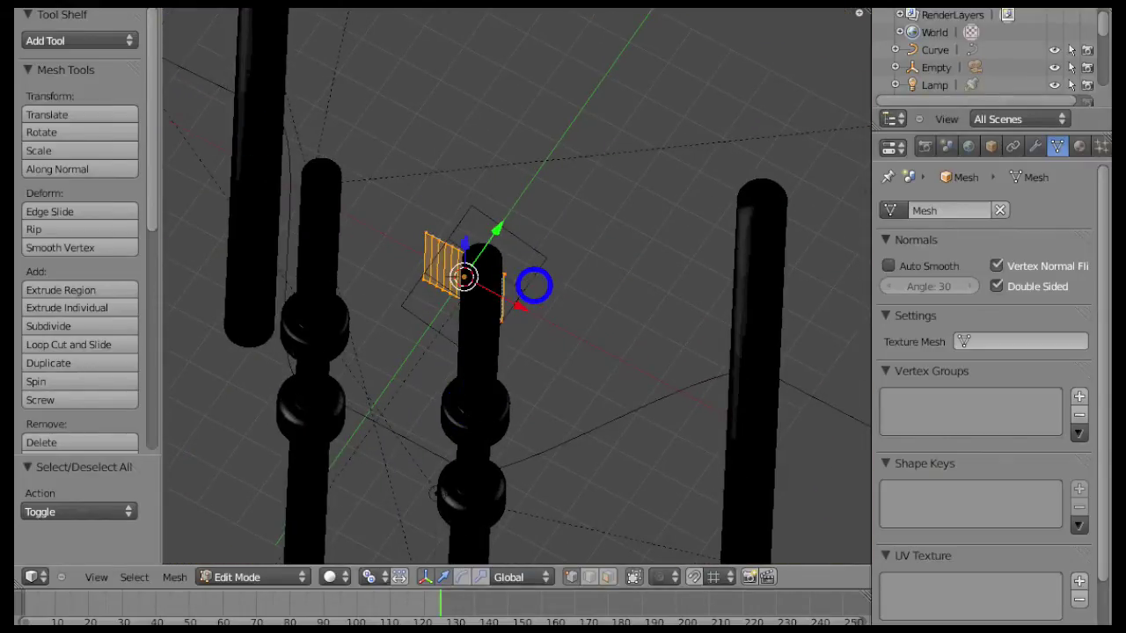
key("Tab")
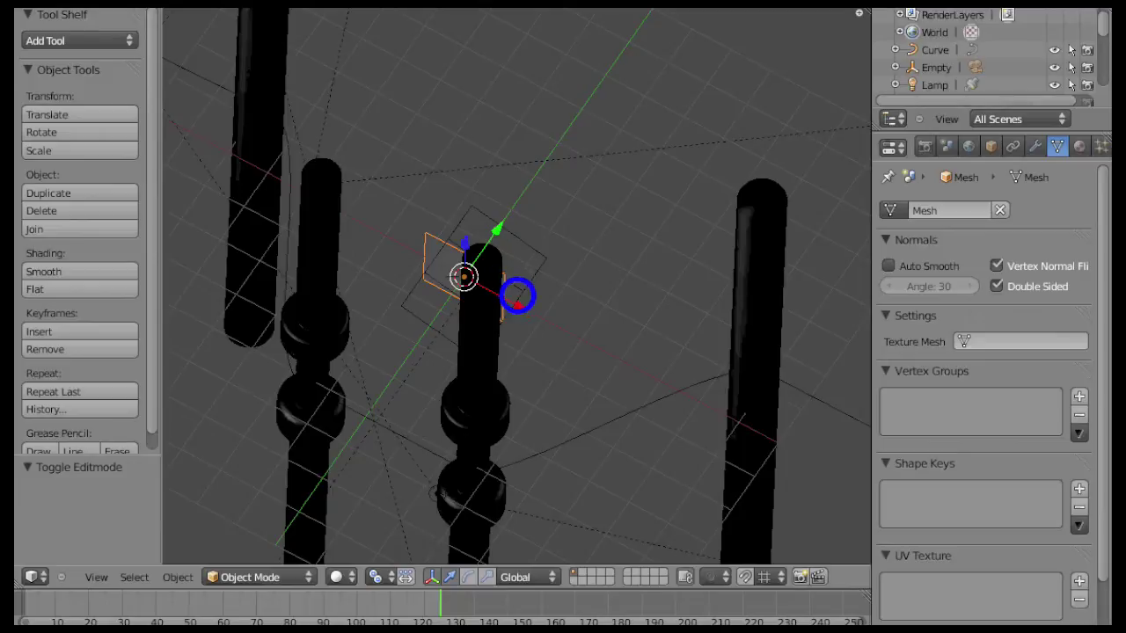
- Move the plane about 5.6 along negative X to the back-left cylinder
key("g")
key("x")
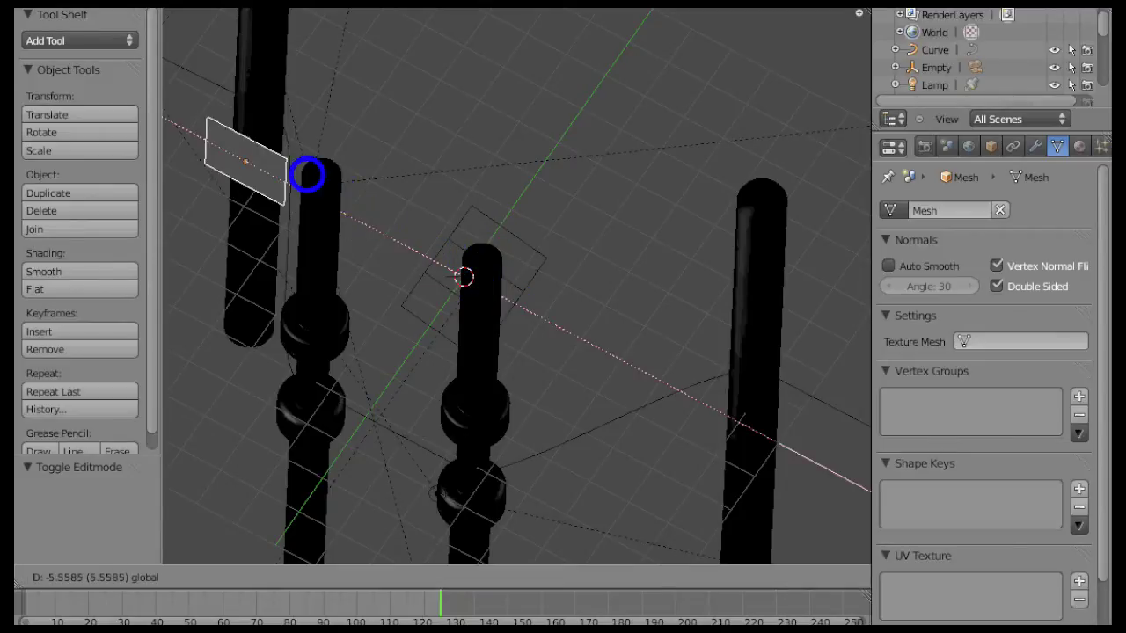
left_click(309, 176)
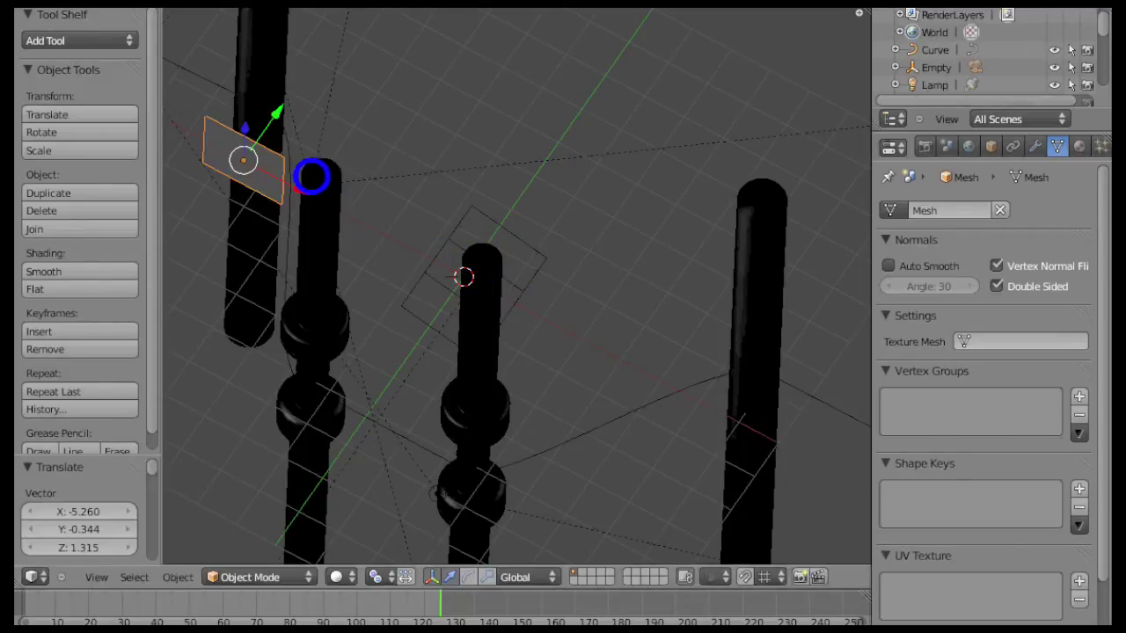
- Add an Array modifier to the plane and set its fixed count to 10
middle_click_drag(380, 292, 234, 234)
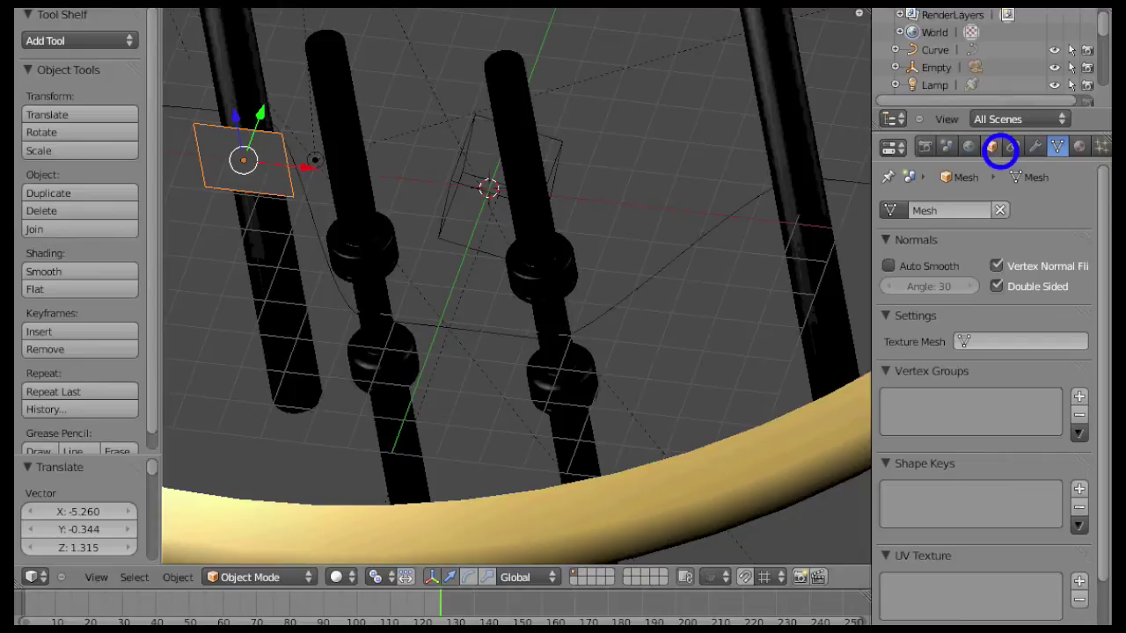
left_click(1039, 146)
left_click(949, 233)
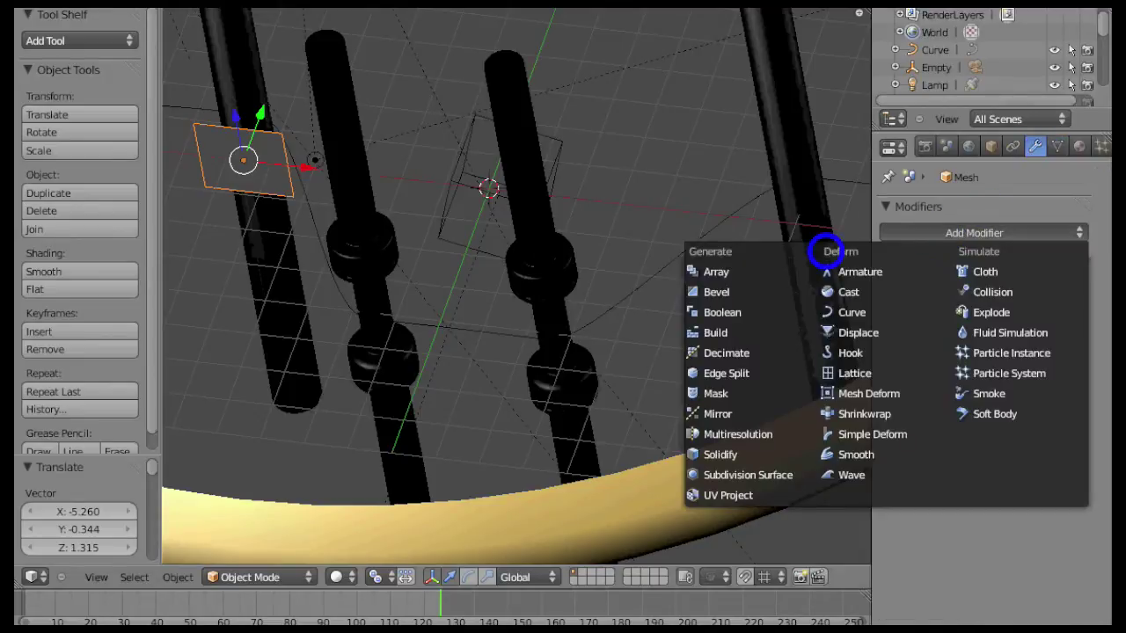
left_click(754, 272)
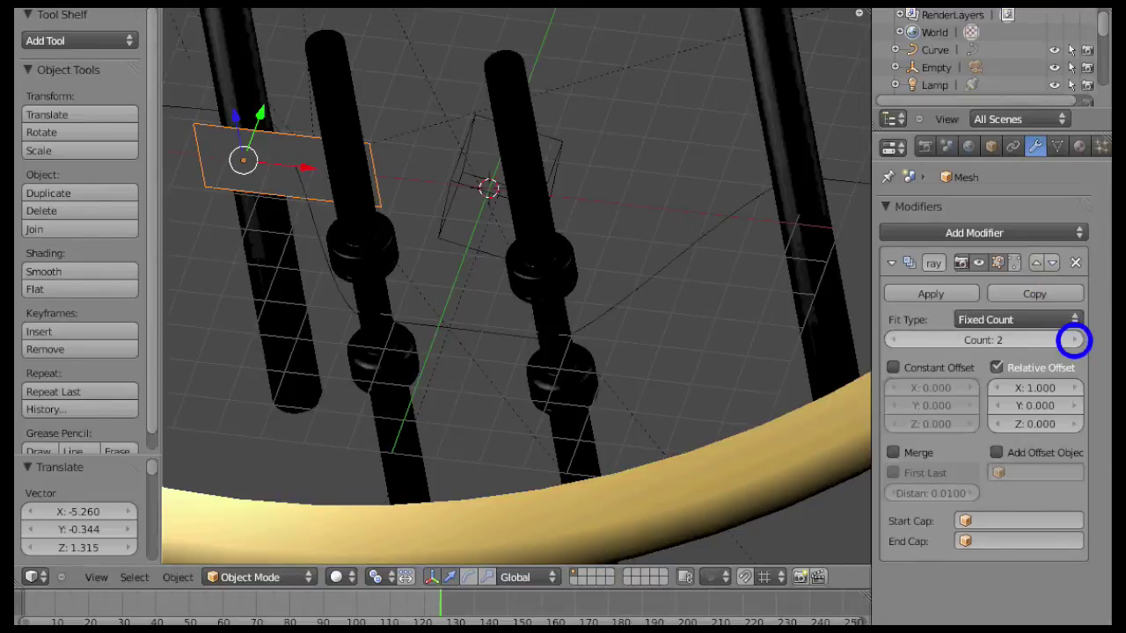
left_click(1074, 341)
left_click(1074, 341)
left_click(1073, 341)
left_click(1073, 340)
left_click(1072, 340)
left_click(1071, 340)
left_click(1068, 339)
left_click(1066, 339)
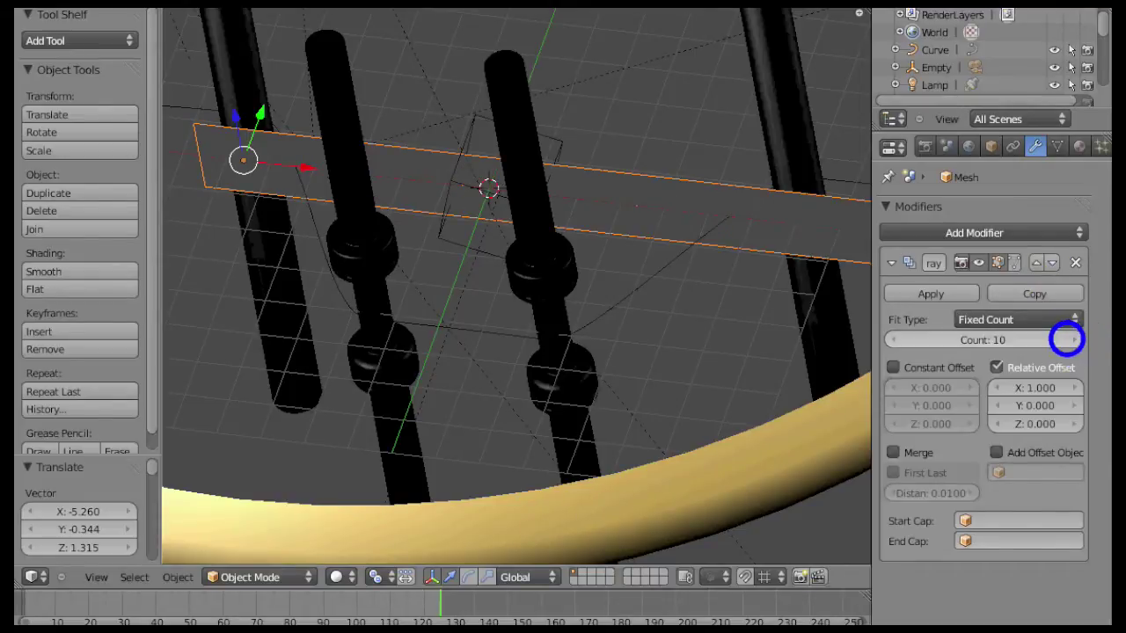
- Add a Curve modifier to the arrayed plane and assign the Bezier curve named Curve as its object
scroll(635, 179, "down", 3)
scroll(633, 178, "up", 1)
middle_click_drag(592, 189, 484, 233)
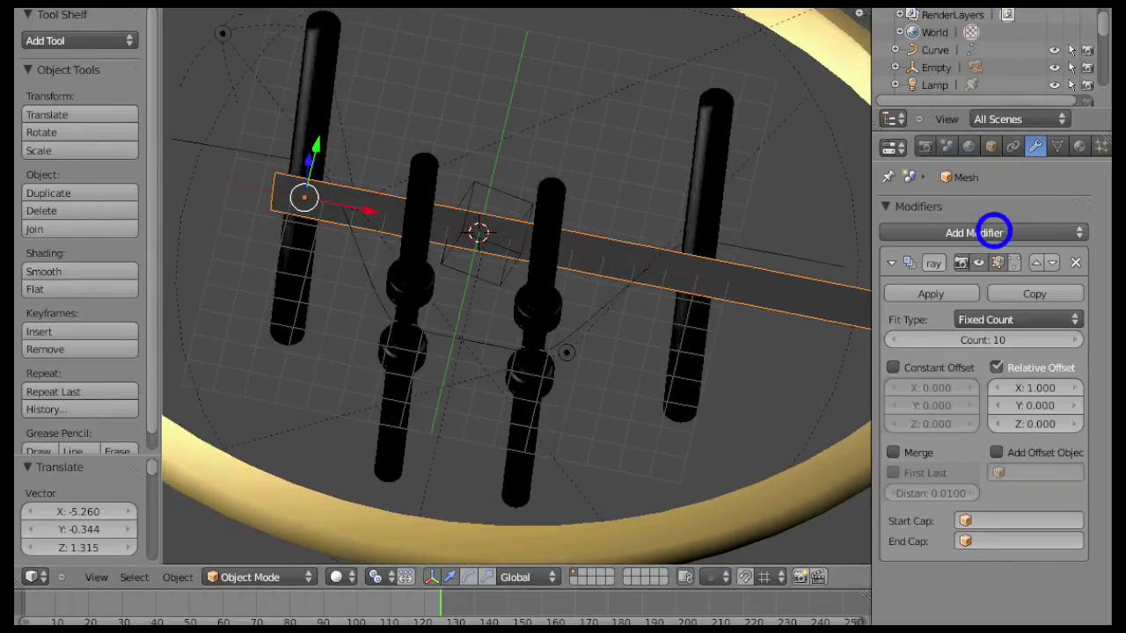
left_click(988, 232)
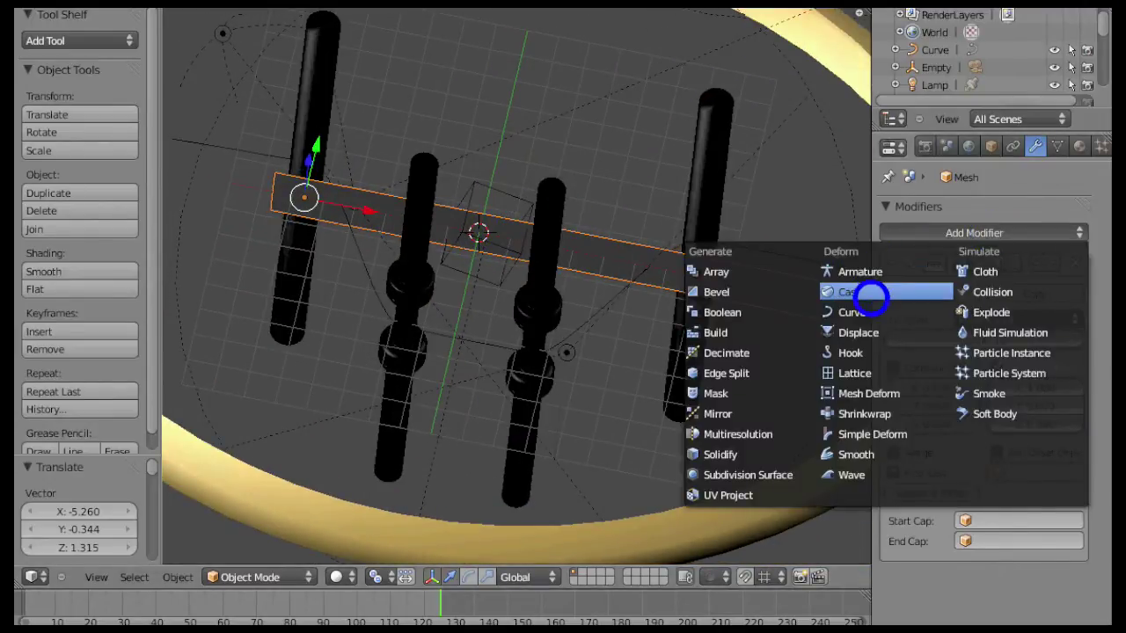
left_click(858, 312)
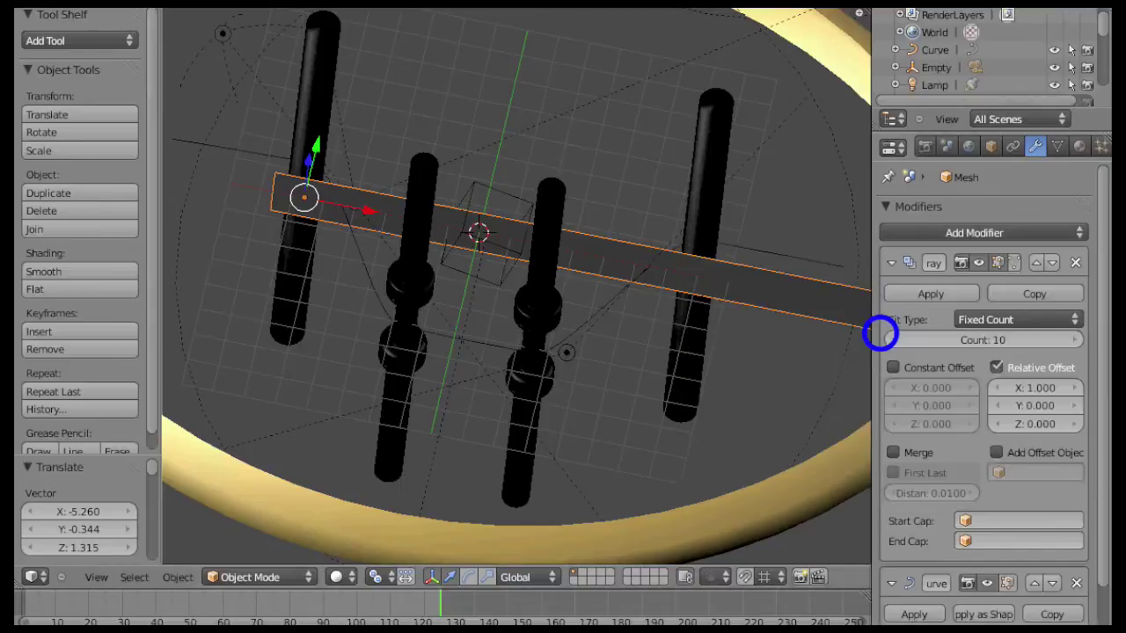
scroll(976, 423, "down", 3)
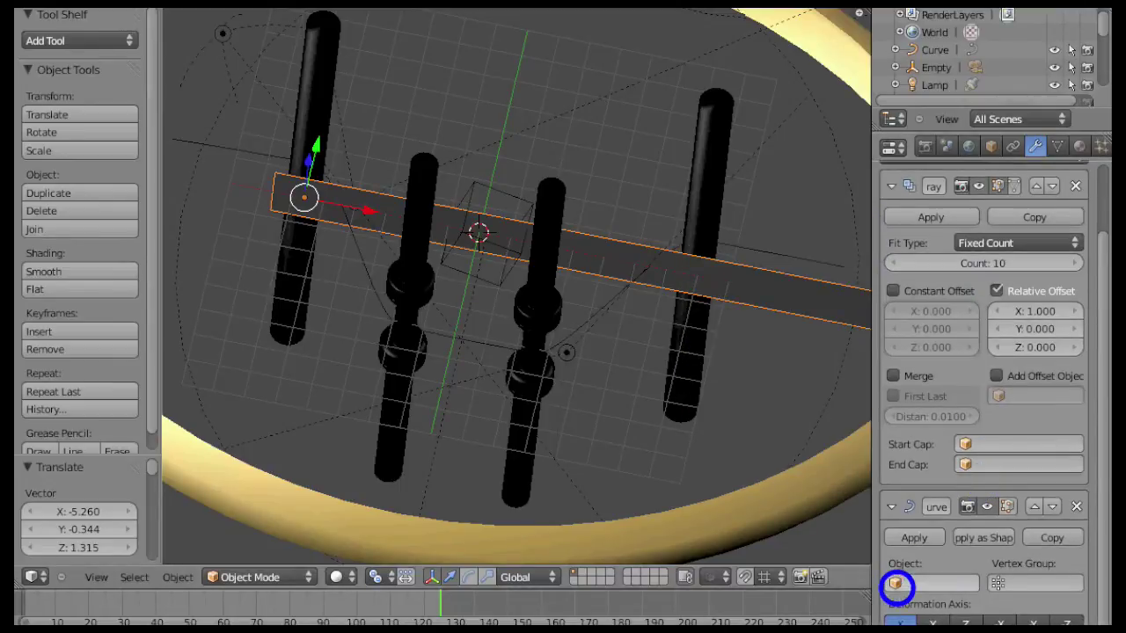
left_click(898, 584)
left_click(918, 449)
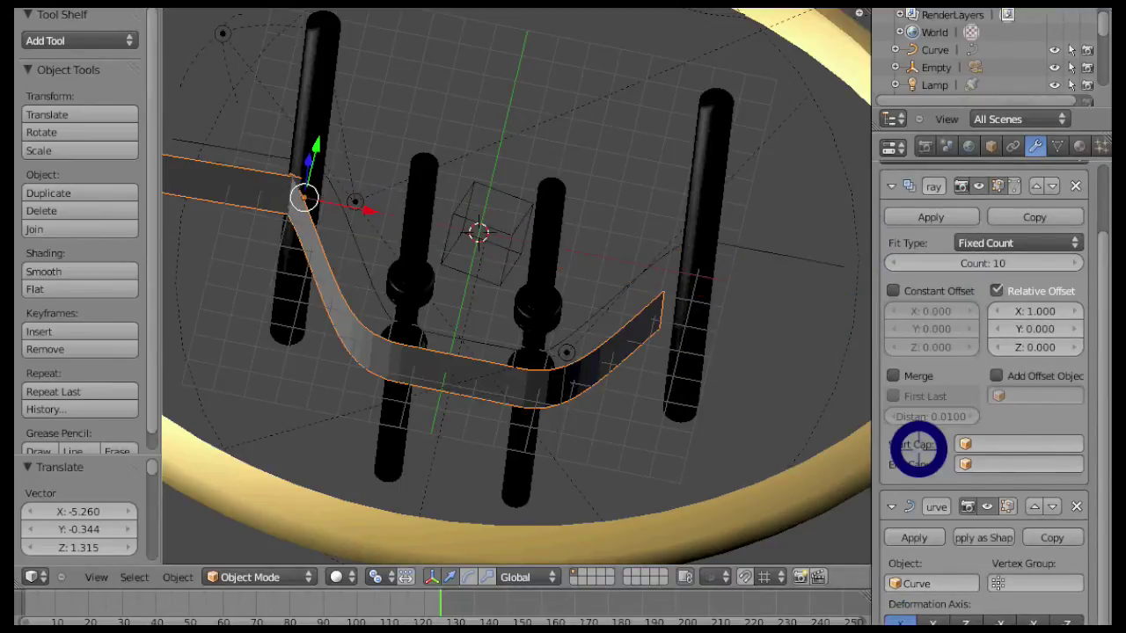
- Move the strip about 1.4 along positive Y so it lines up with the Bezier curve around the cylinders
middle_click_drag(391, 236, 367, 375)
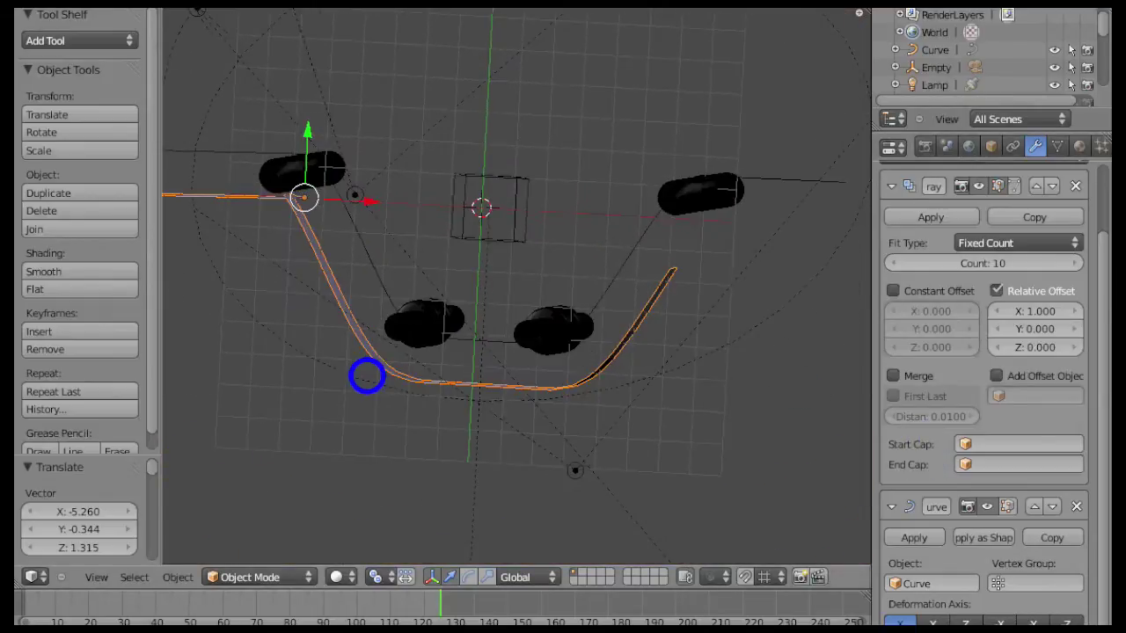
left_click(314, 147)
left_click_drag(307, 149, 317, 107)
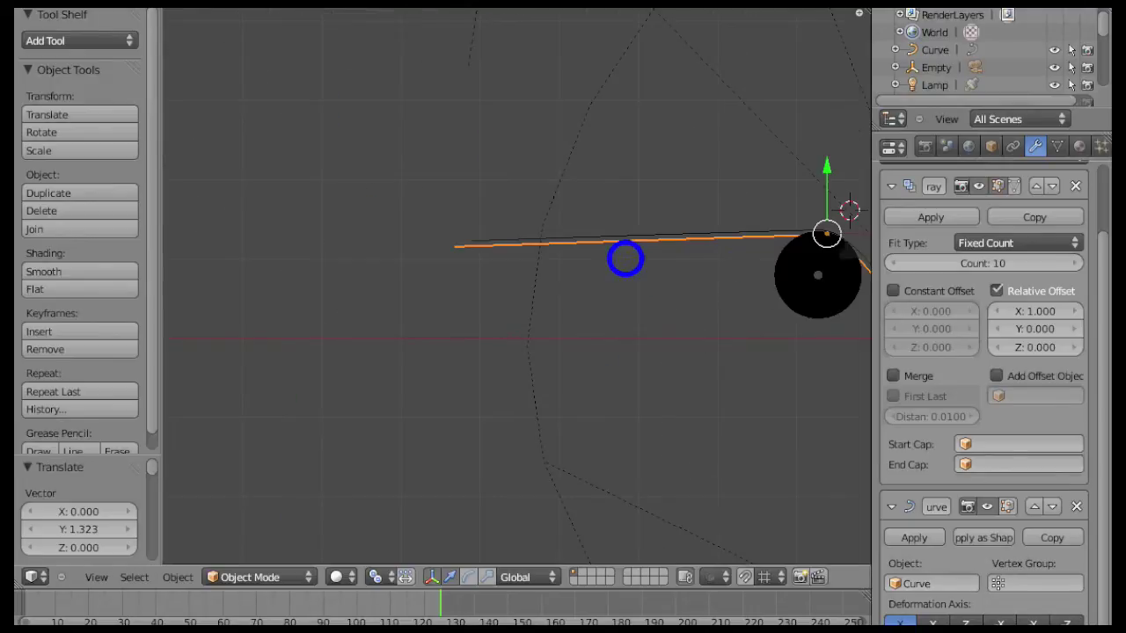
scroll(642, 264, "down", 3)
middle_click_drag(683, 269, 497, 205, "shift")
scroll(500, 207, "up", 3)
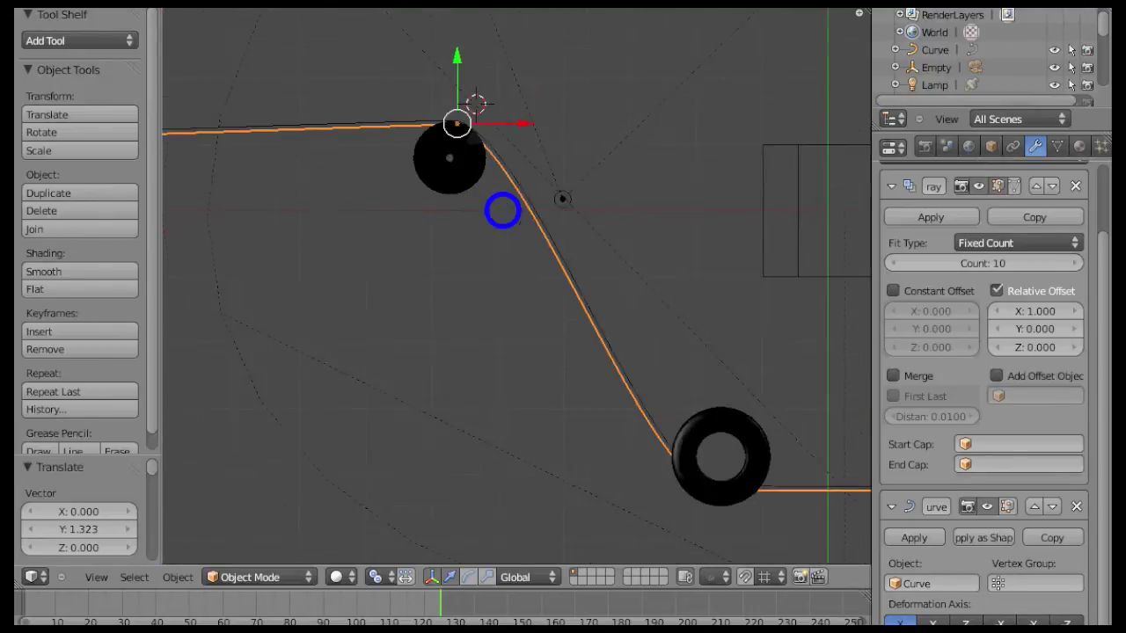
left_click_drag(464, 41, 465, 37)
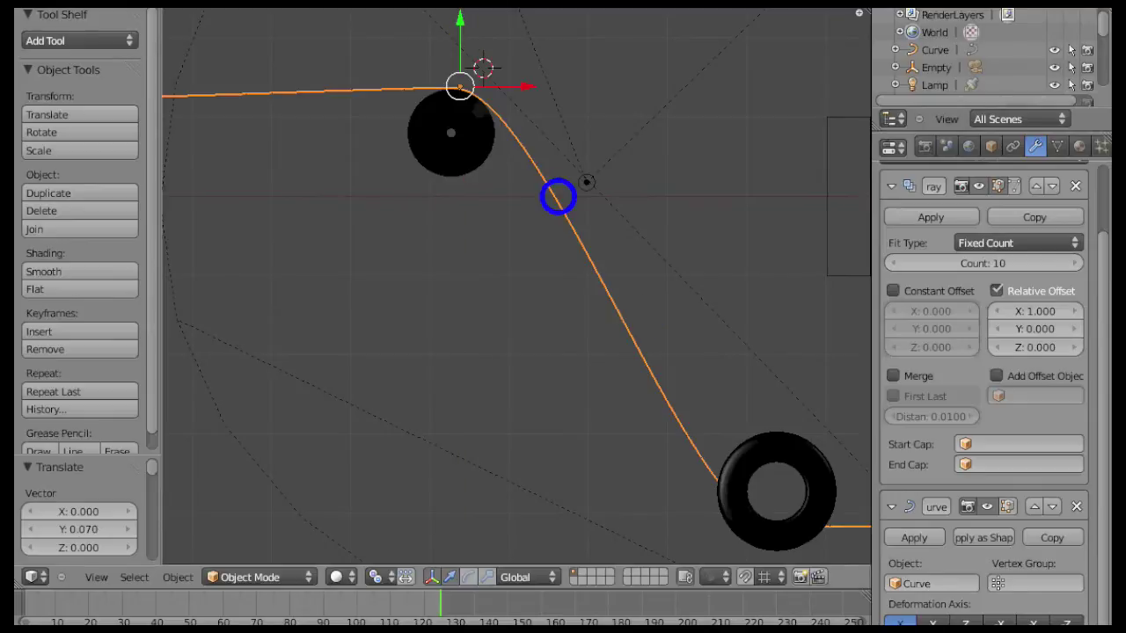
- Apply smooth shading to the curved strip
middle_click_drag(600, 392, 513, 272)
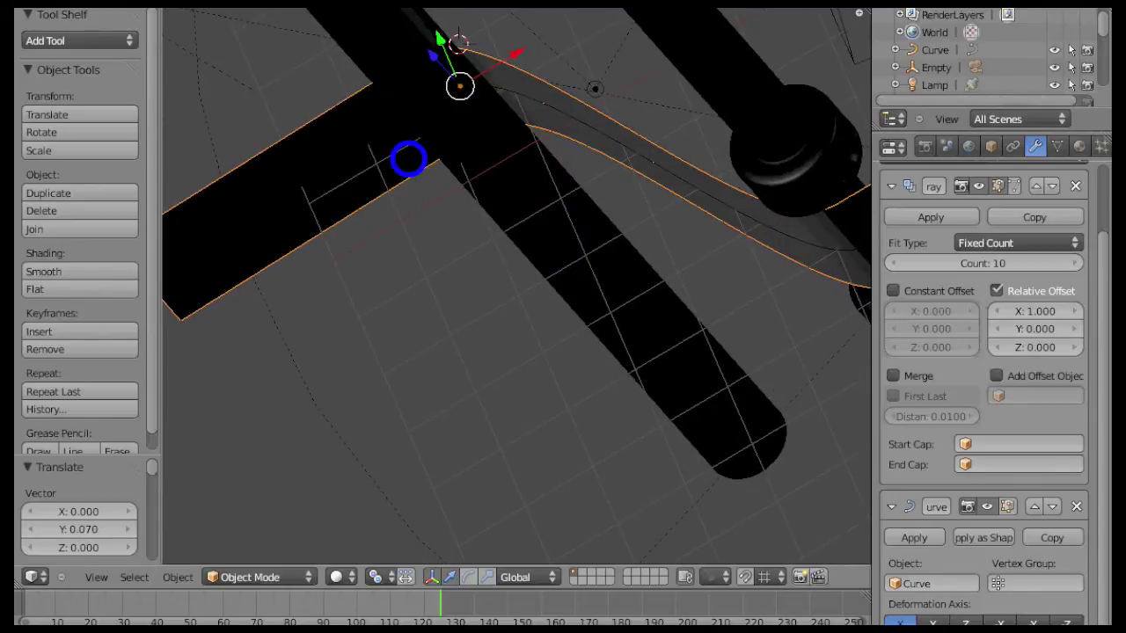
middle_click_drag(720, 247, 372, 234)
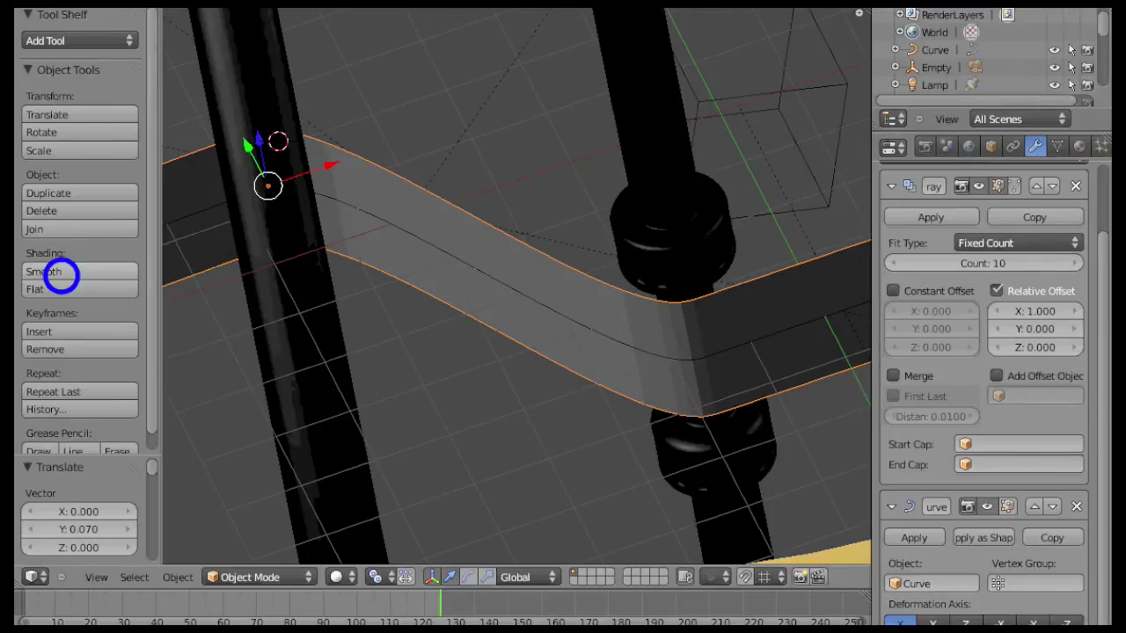
left_click(65, 272)
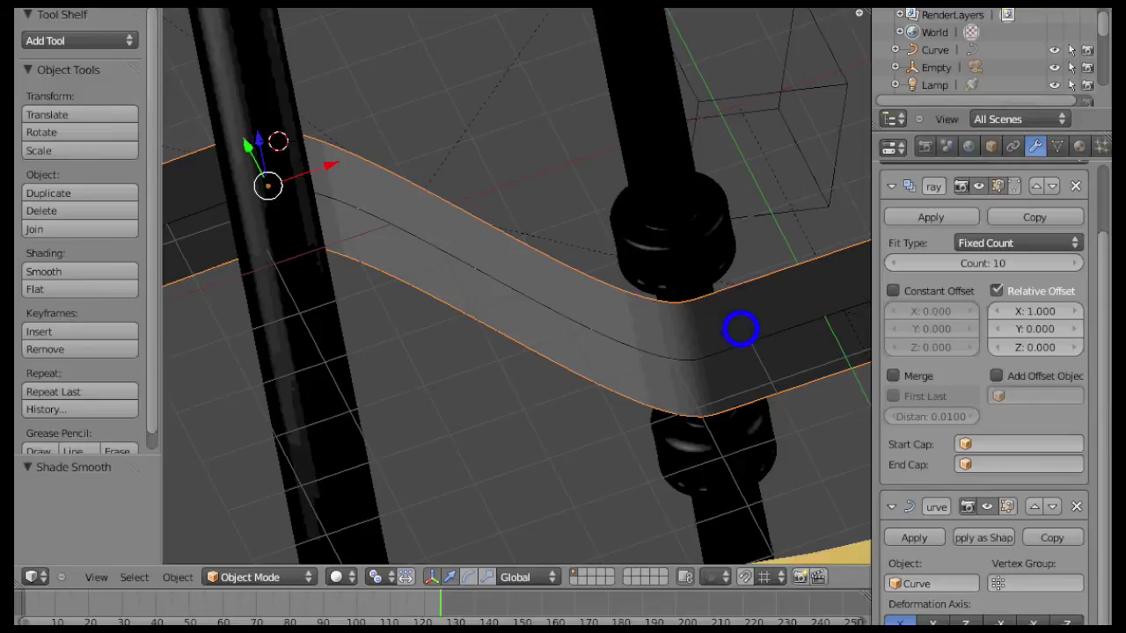
- From the camera view, slide the strip about 1.5 along positive X in two moves, comparing its coverage at different animation frames
scroll(470, 344, "down", 5)
middle_click_drag(345, 358, 596, 320)
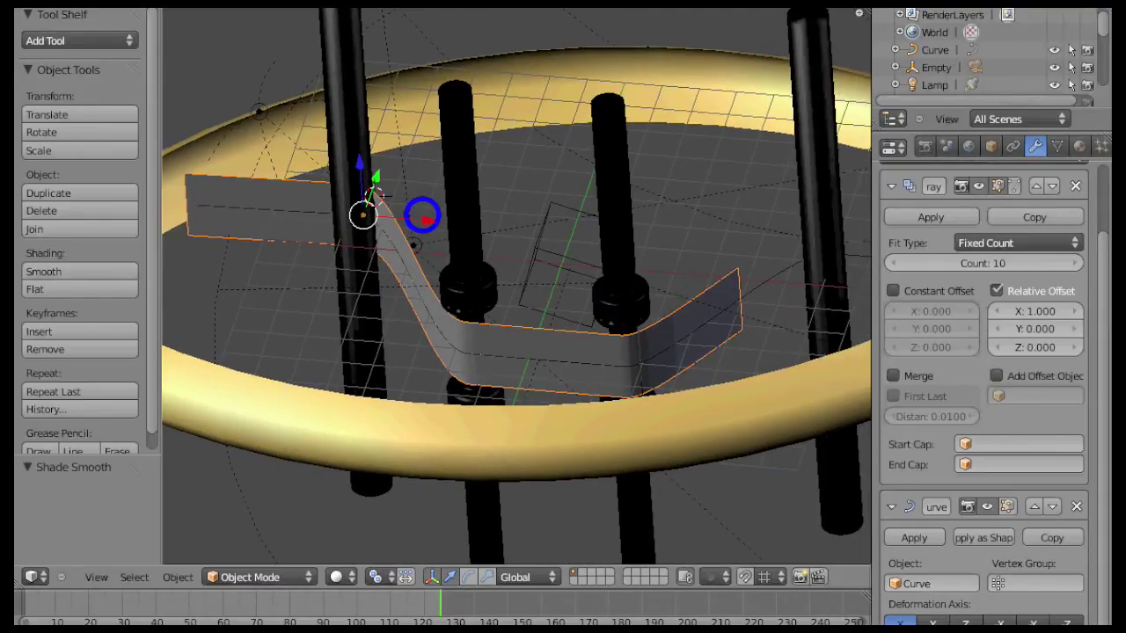
key("KP_0")
scroll(440, 211, "down", 1)
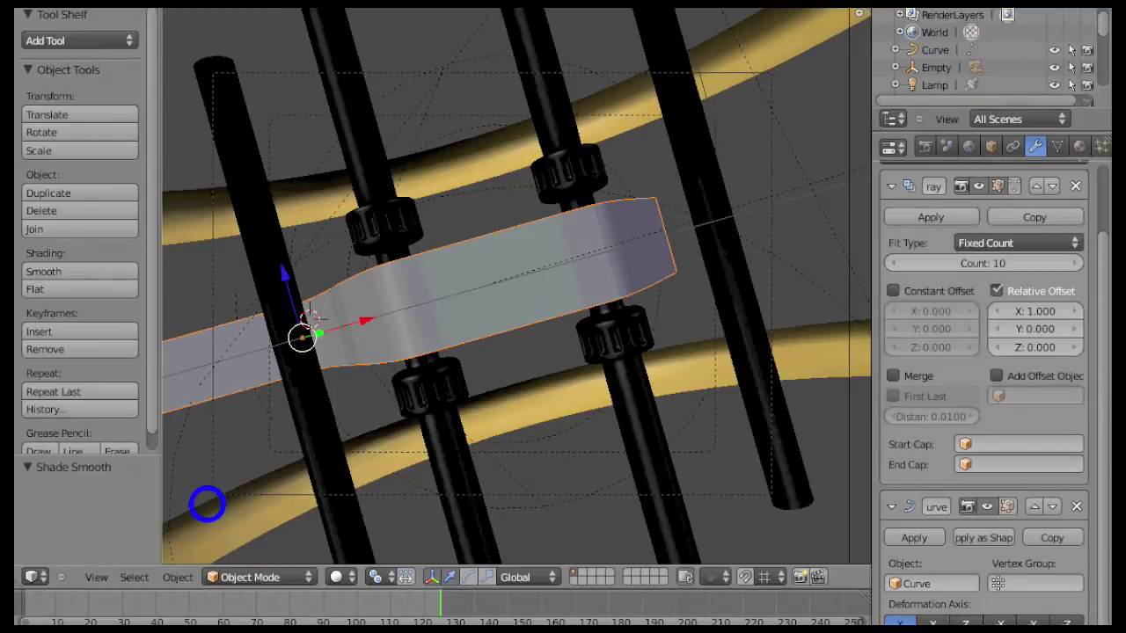
left_click_drag(355, 322, 374, 322)
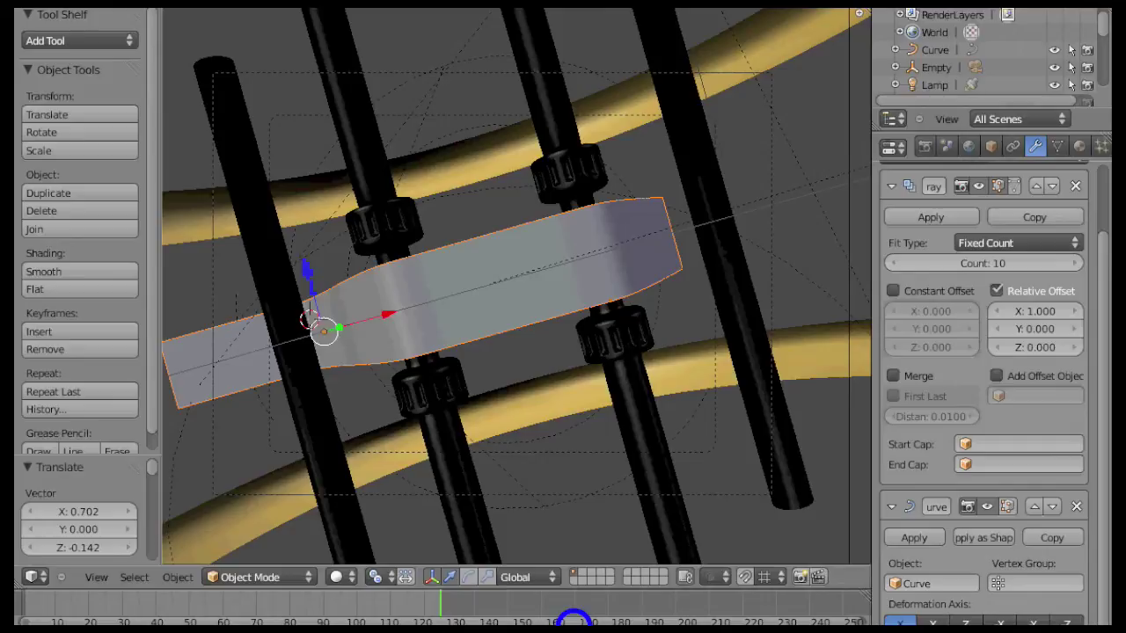
key("shift+Left")
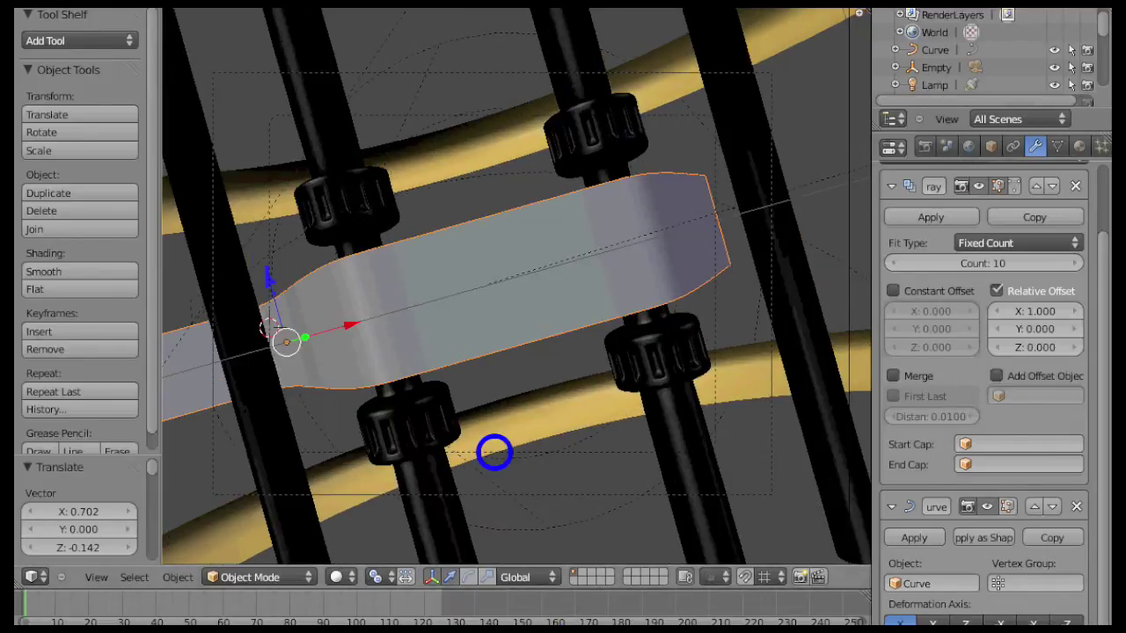
key("shift+Right")
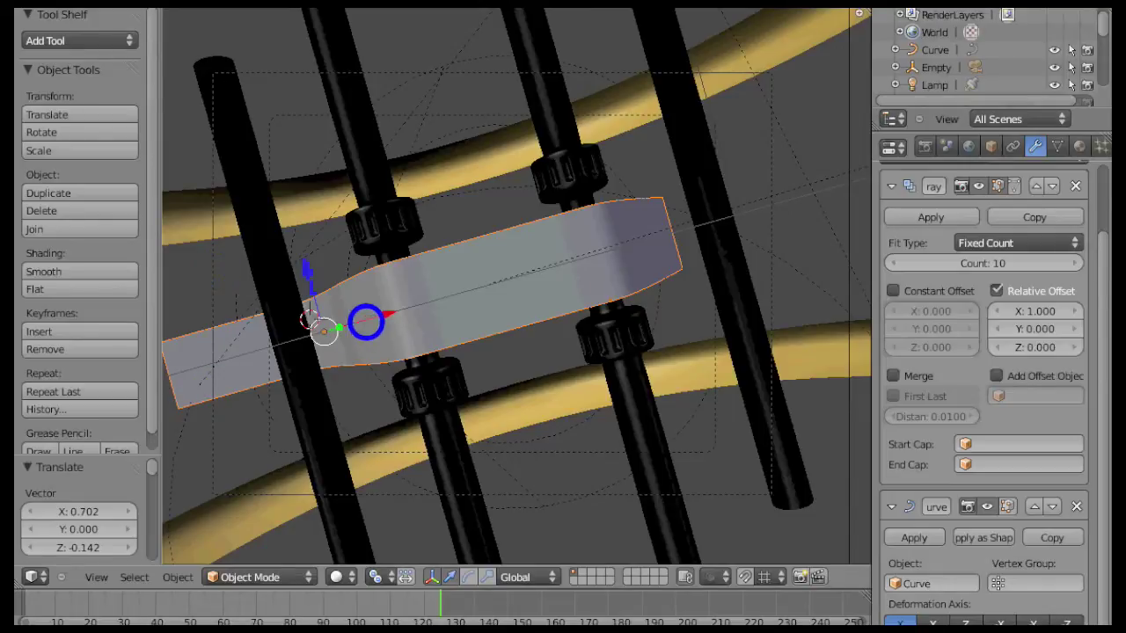
key("g")
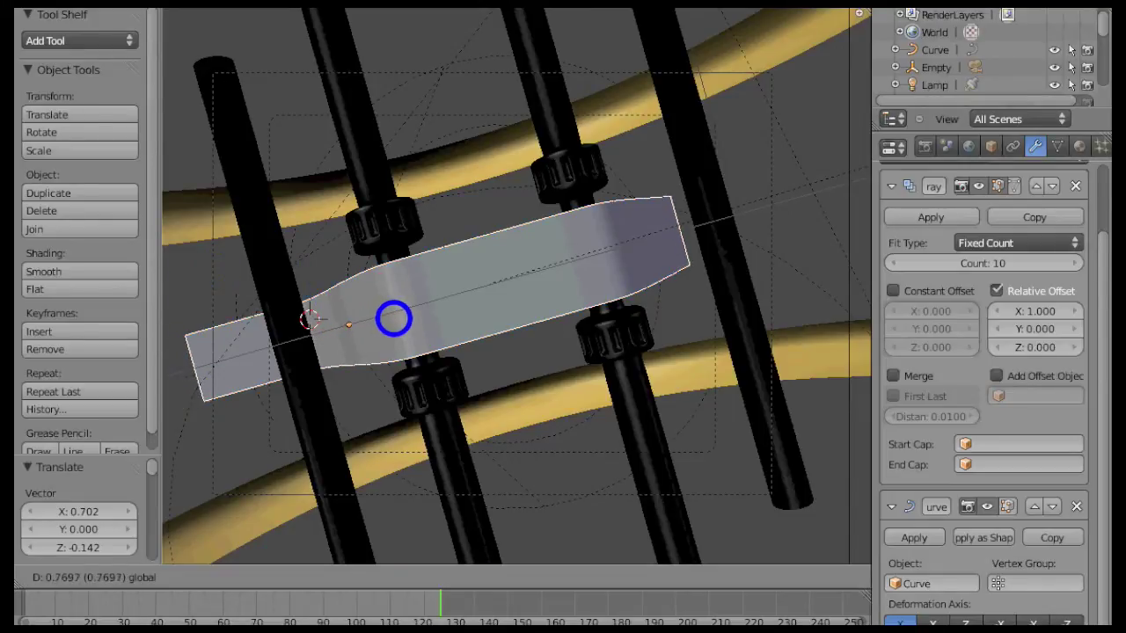
left_click(393, 318)
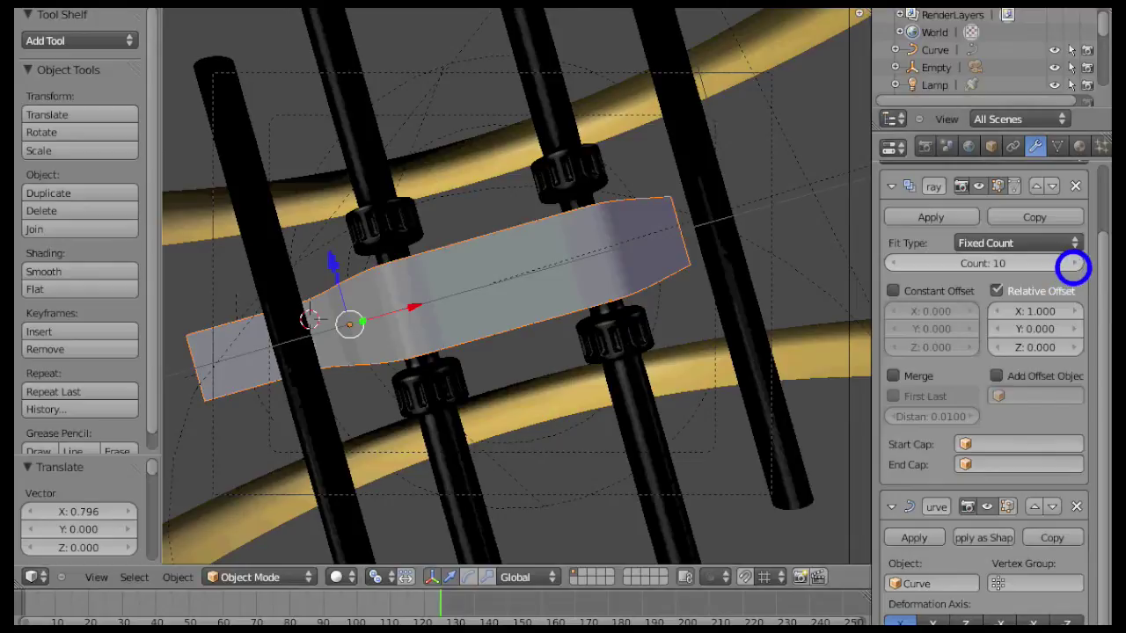
- Set the Array modifier's count to 12 so the strip extends past the far cylinder, and apply that modifier
left_click(1074, 264)
left_click(1074, 264)
left_click(1074, 264)
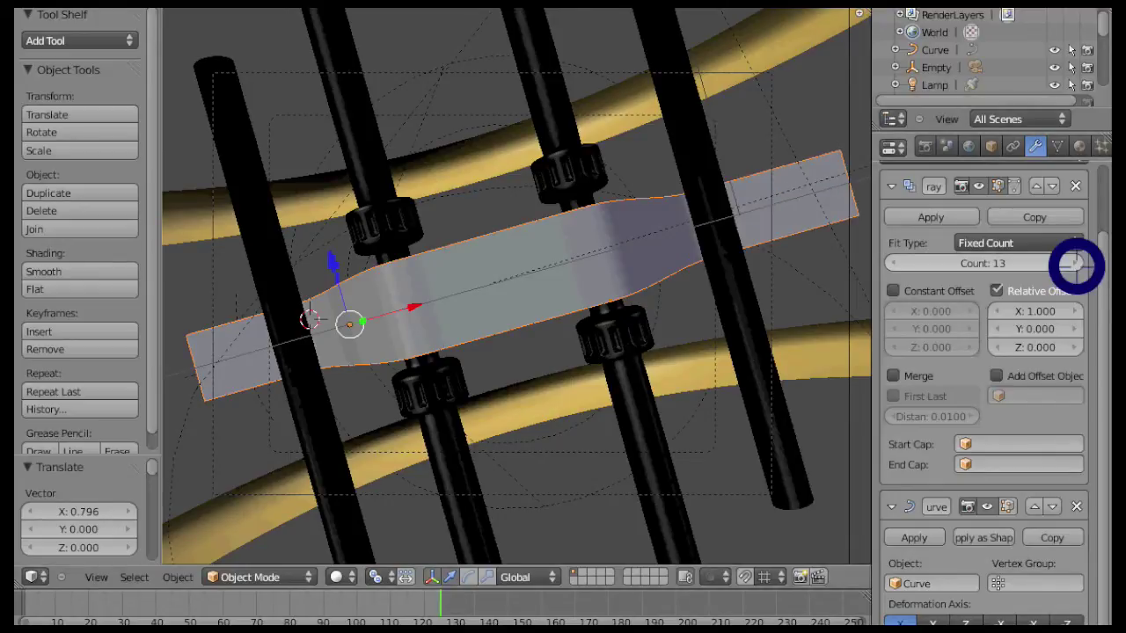
left_click(894, 263)
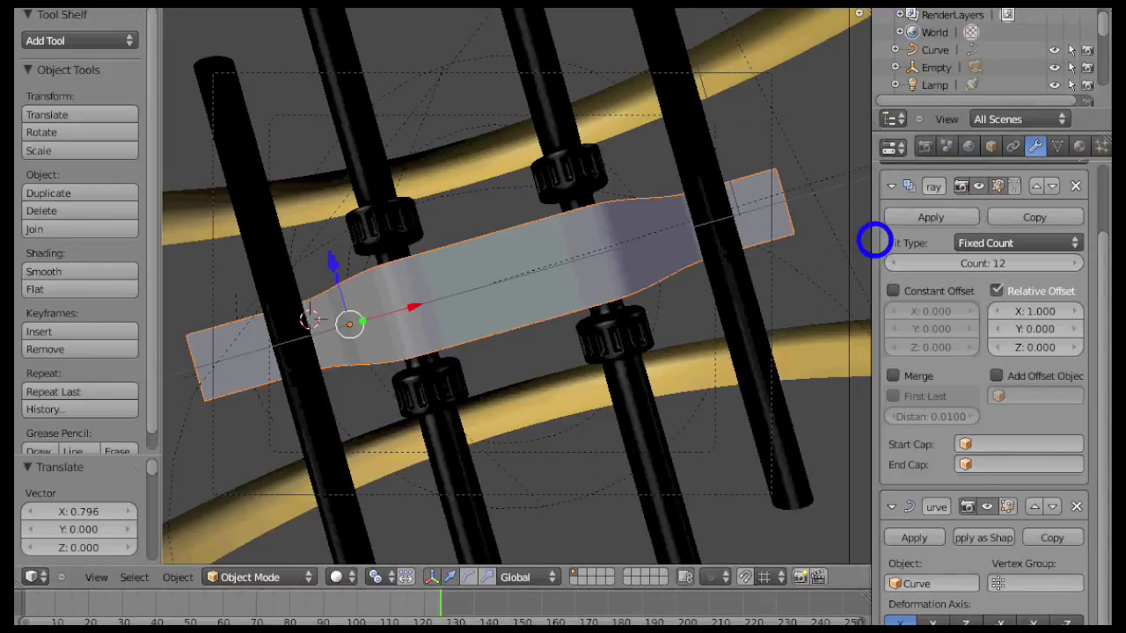
left_click(939, 218)
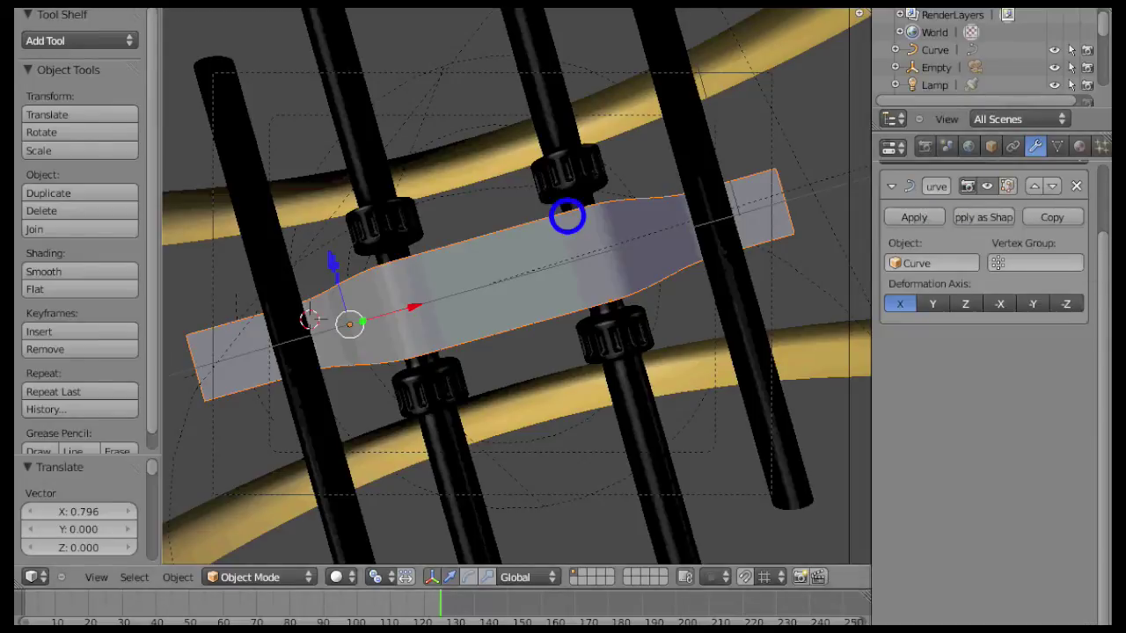
- Scale the strip along Z by about 1.2 to fill the gap between the knobs on the middle cylinders
key("a")
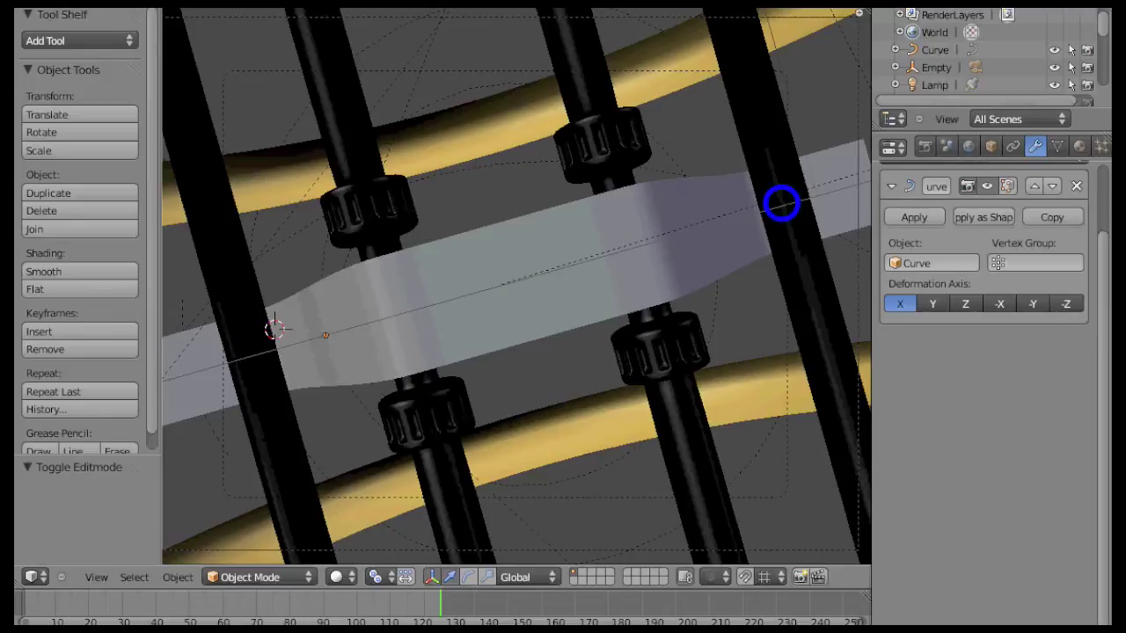
right_click(497, 245)
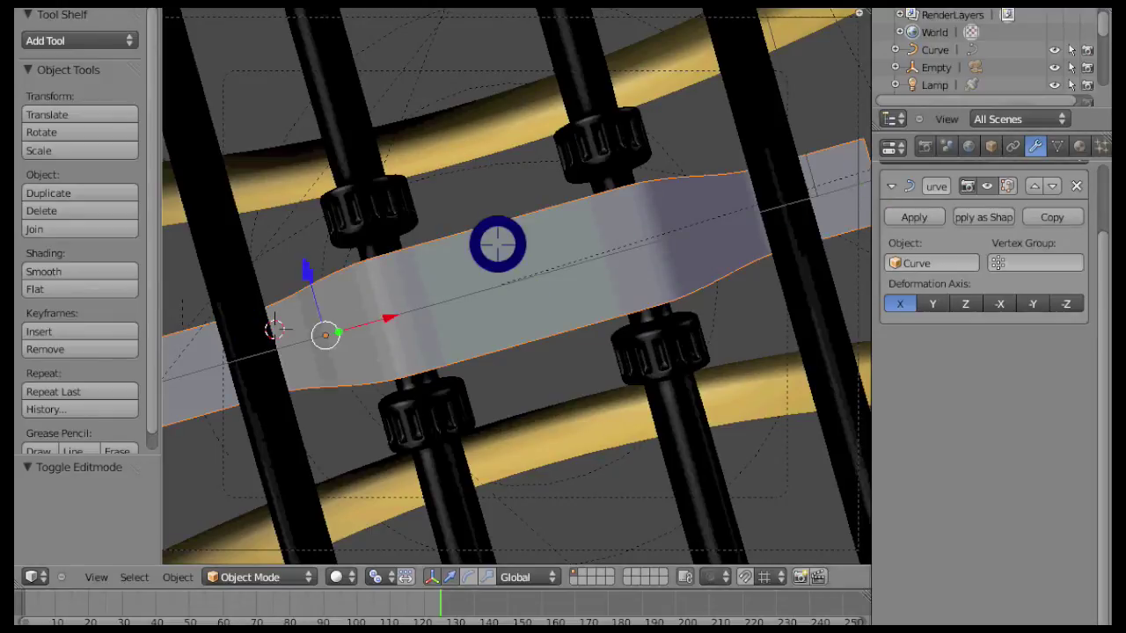
key("s")
key("z")
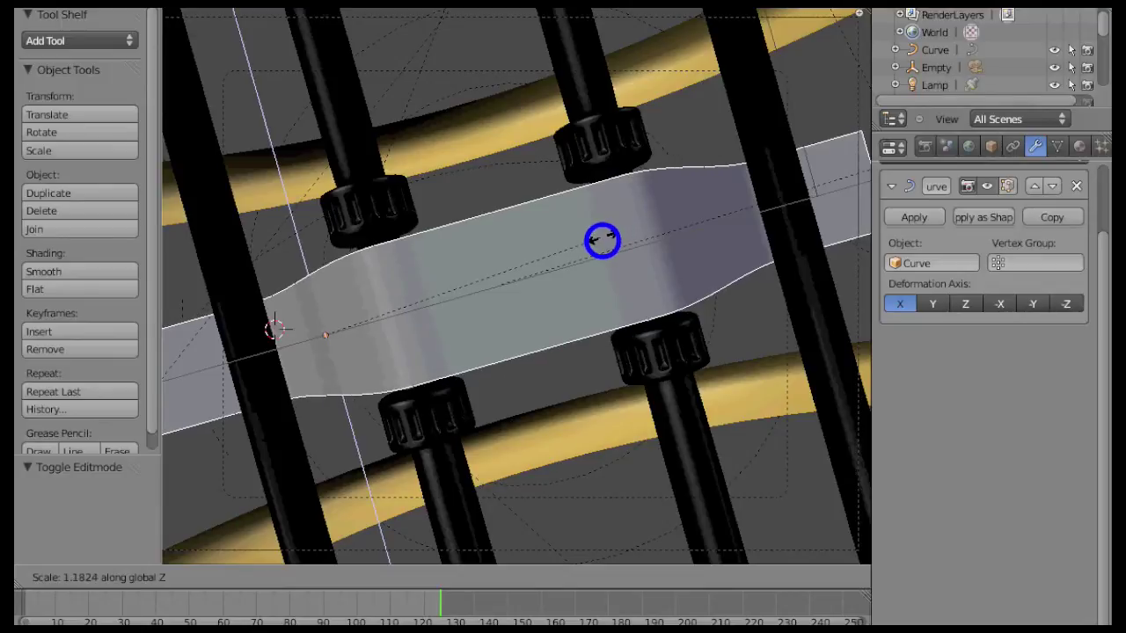
left_click(609, 239)
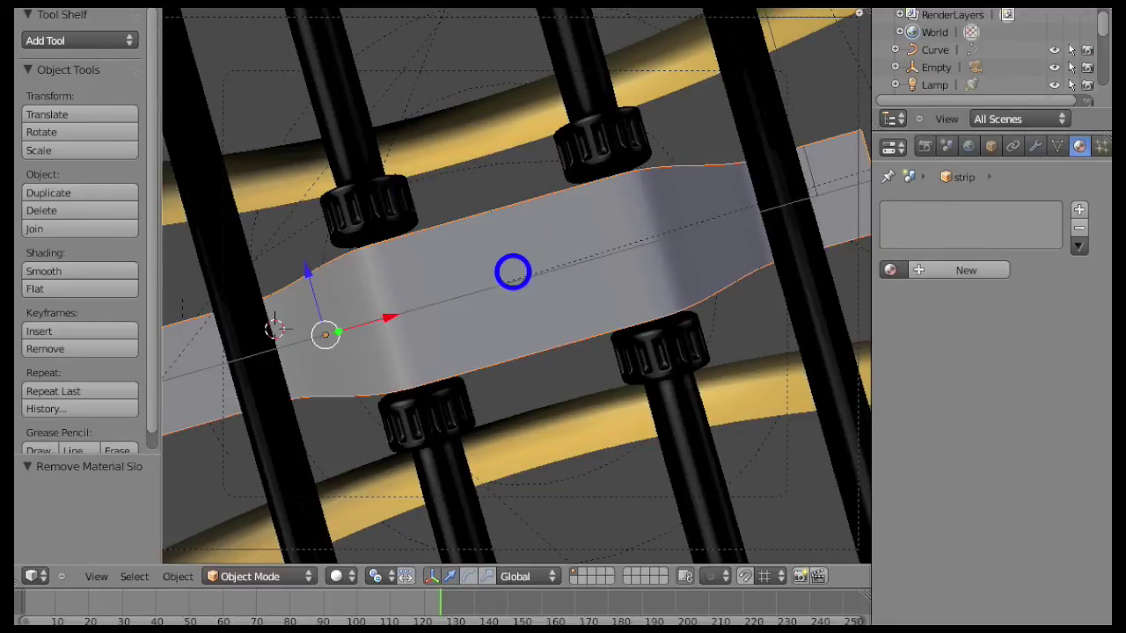
- Select the strip's whole mesh in Edit Mode, remove its doubled vertices, and return to Object Mode
key("Tab")
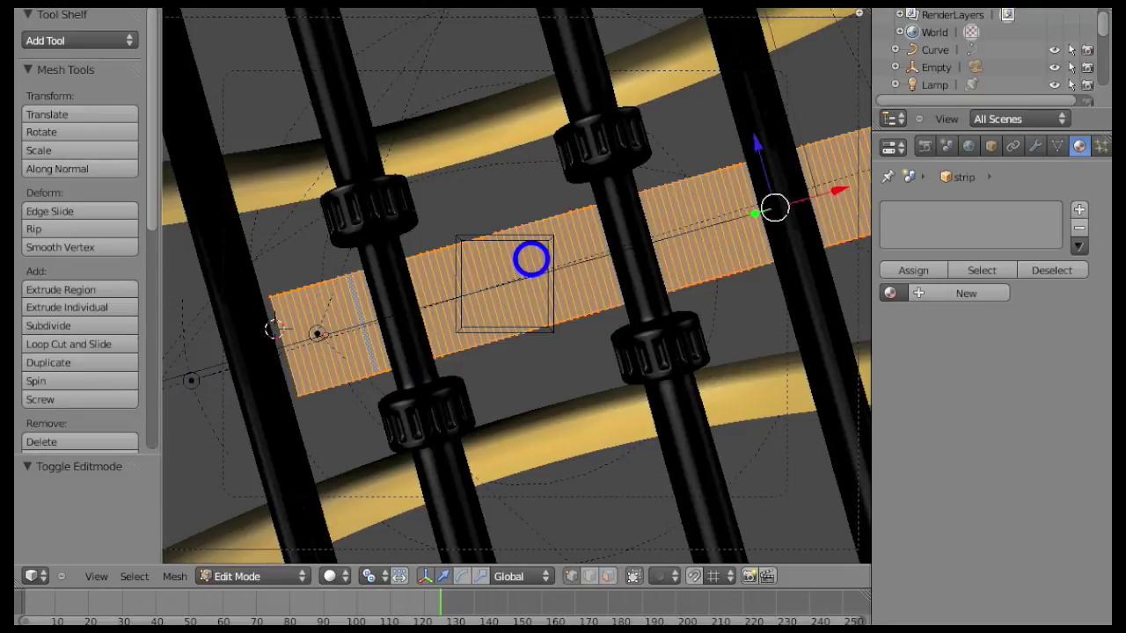
key("w")
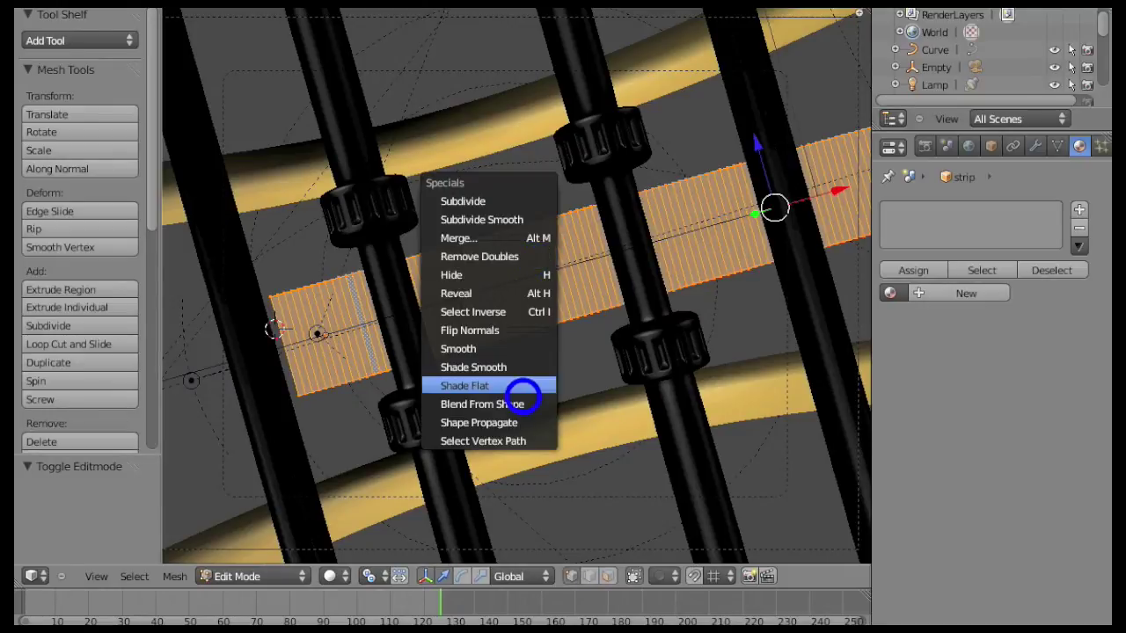
left_click(513, 256)
key("a")
key("a")
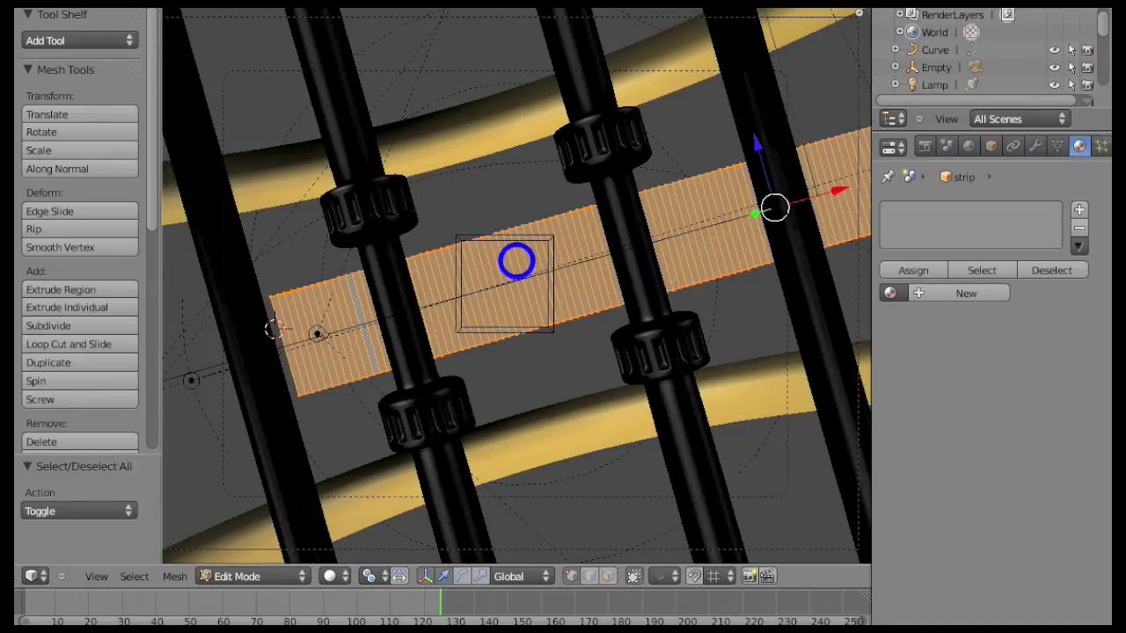
key("w")
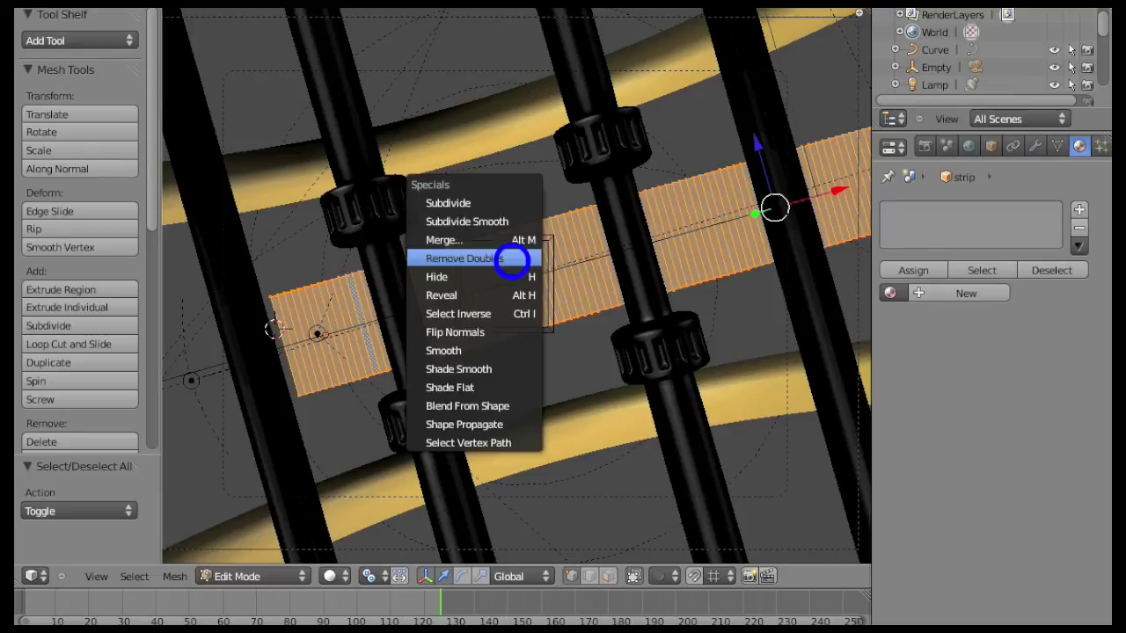
left_click(511, 259)
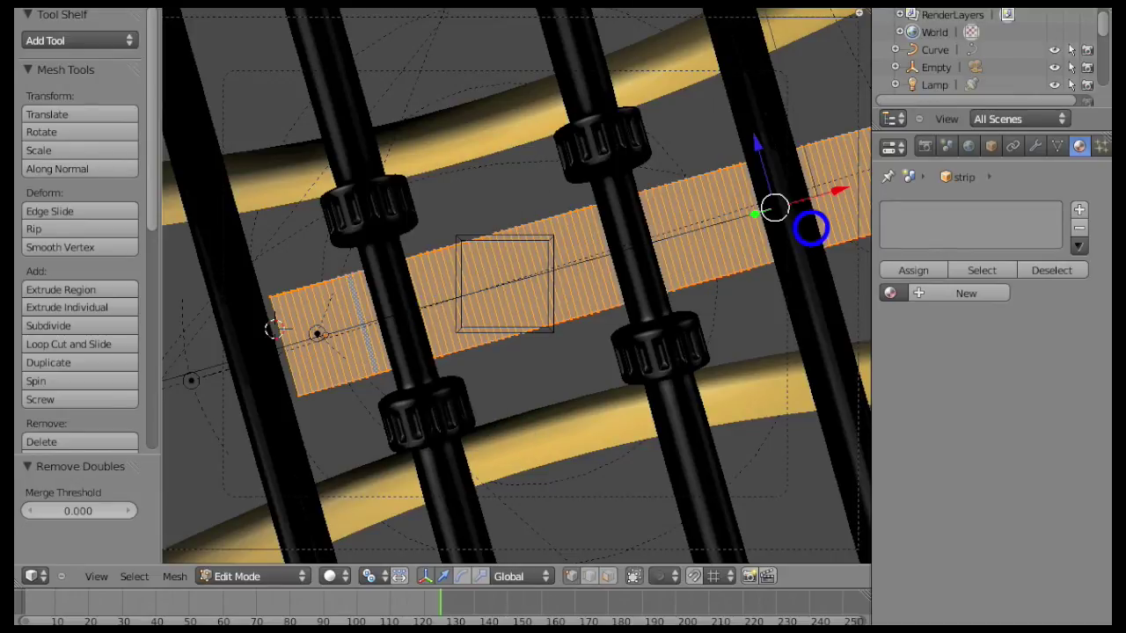
key("Tab")
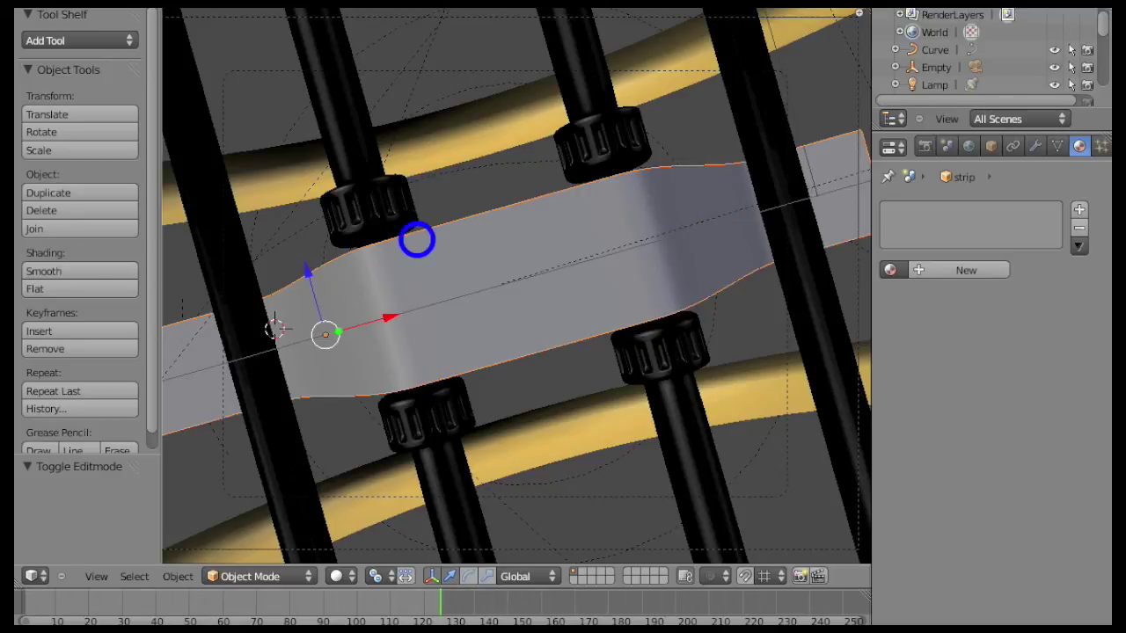
- Render a test image of the strip, leave the render, and inspect the strip's path from the top view
left_click(153, 2)
left_click(156, 8)
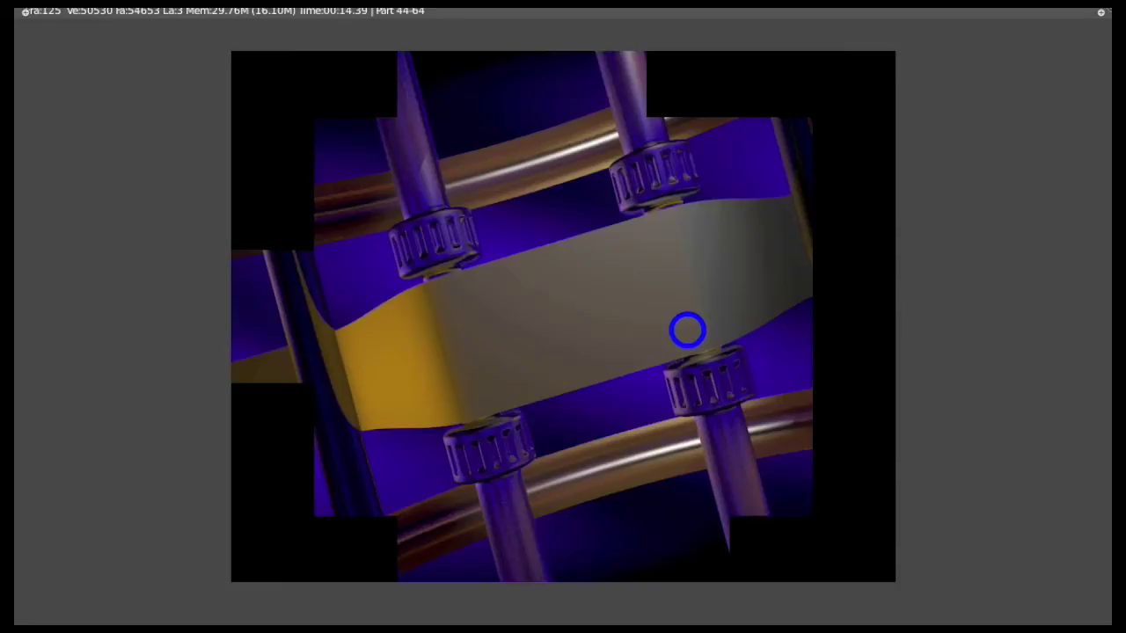
key("Escape")
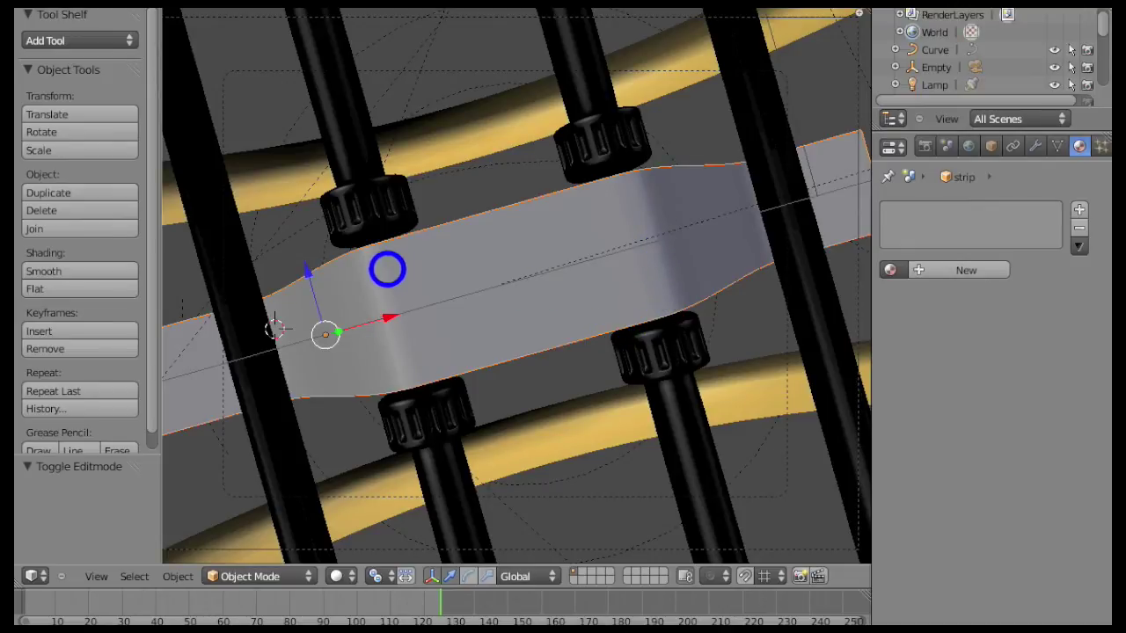
key("KP_7")
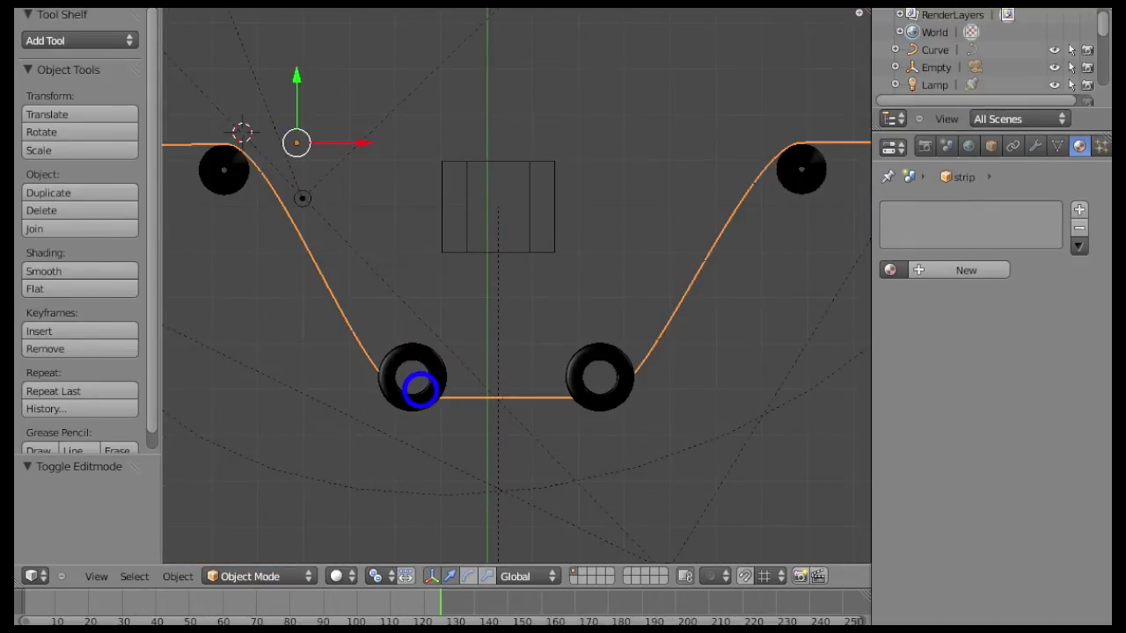
- Add a point lamp and move it about 2.46 in X and -6.71 in Y, in front of the left middle cylinder
key("shift+a")
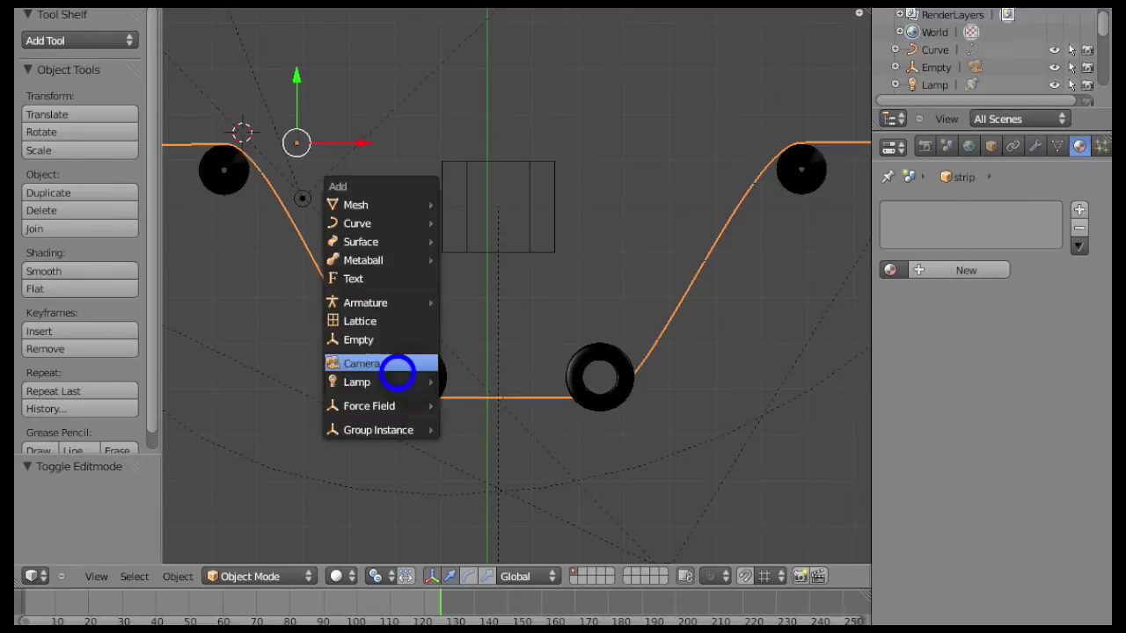
mouse_move(398, 382)
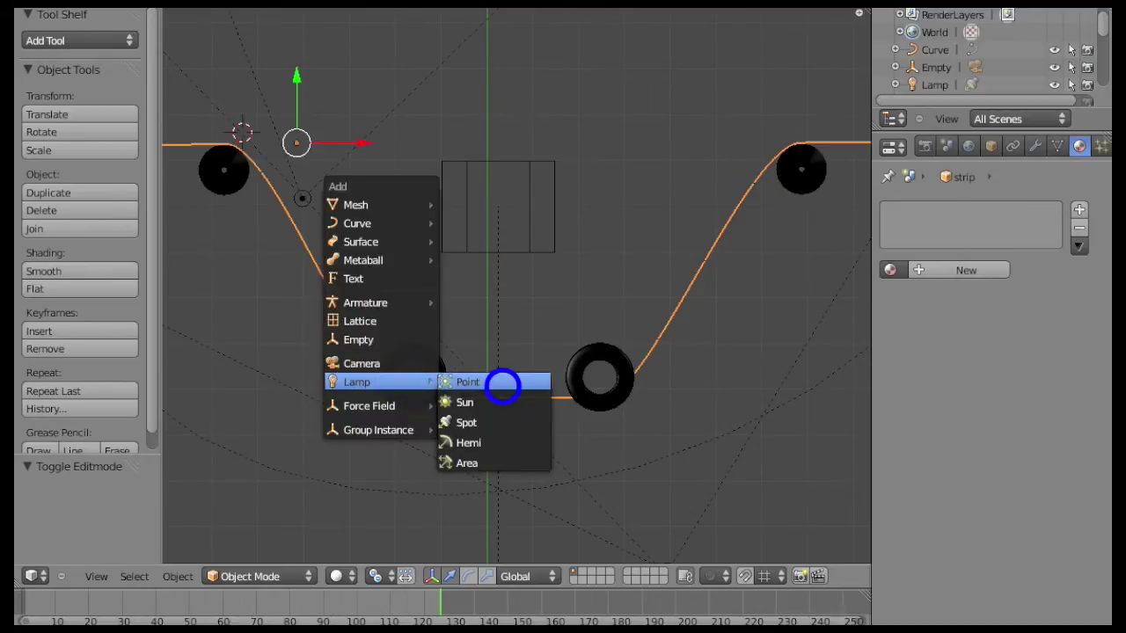
left_click(502, 384)
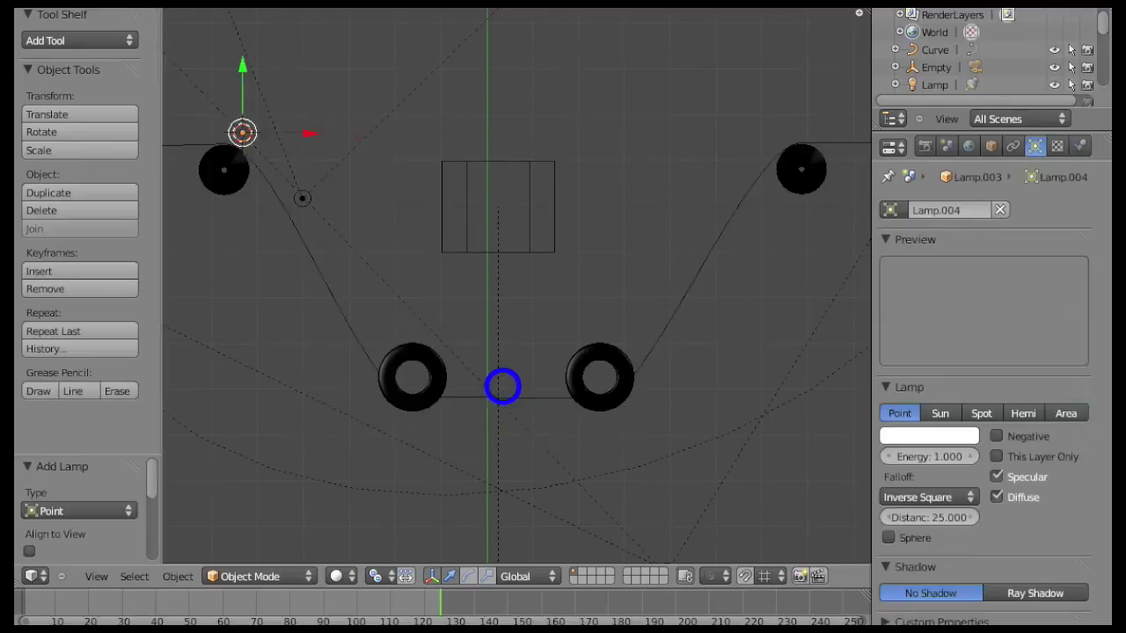
key("g")
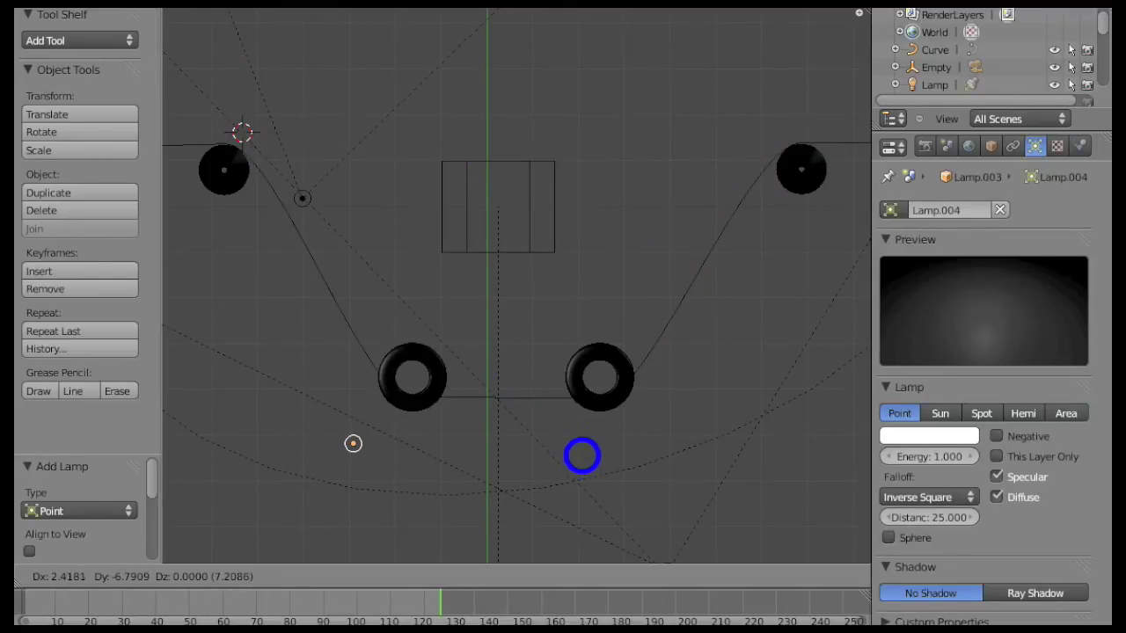
left_click(584, 452)
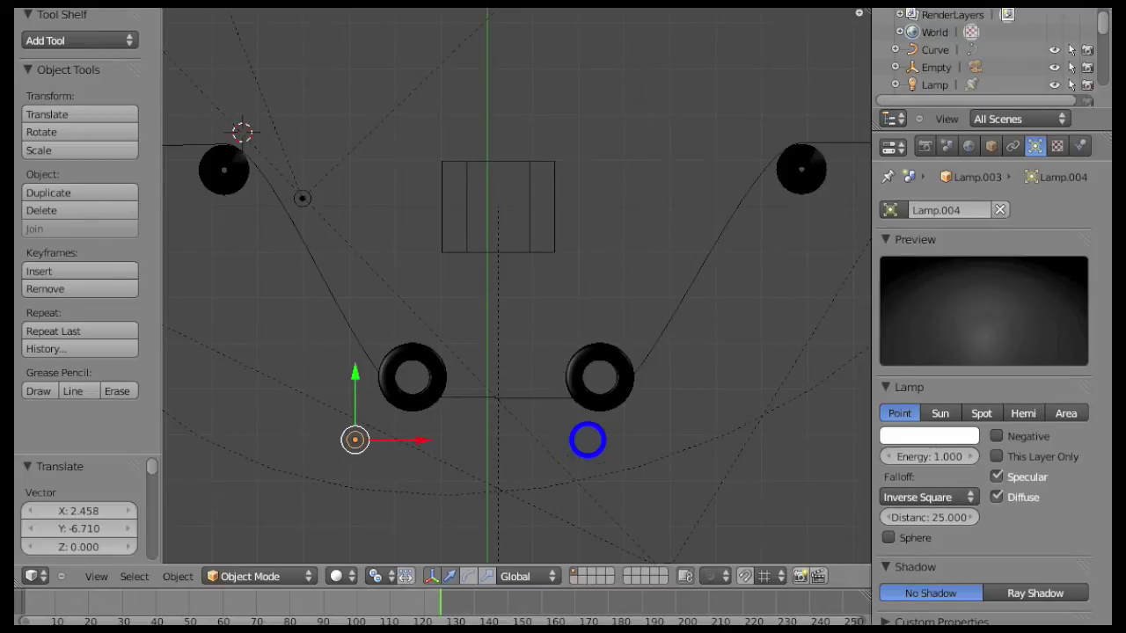
- Raise the new lamp about 0.37 along Z in the front view and set its energy to 0.7
key("KP_1")
scroll(414, 350, "up", 1)
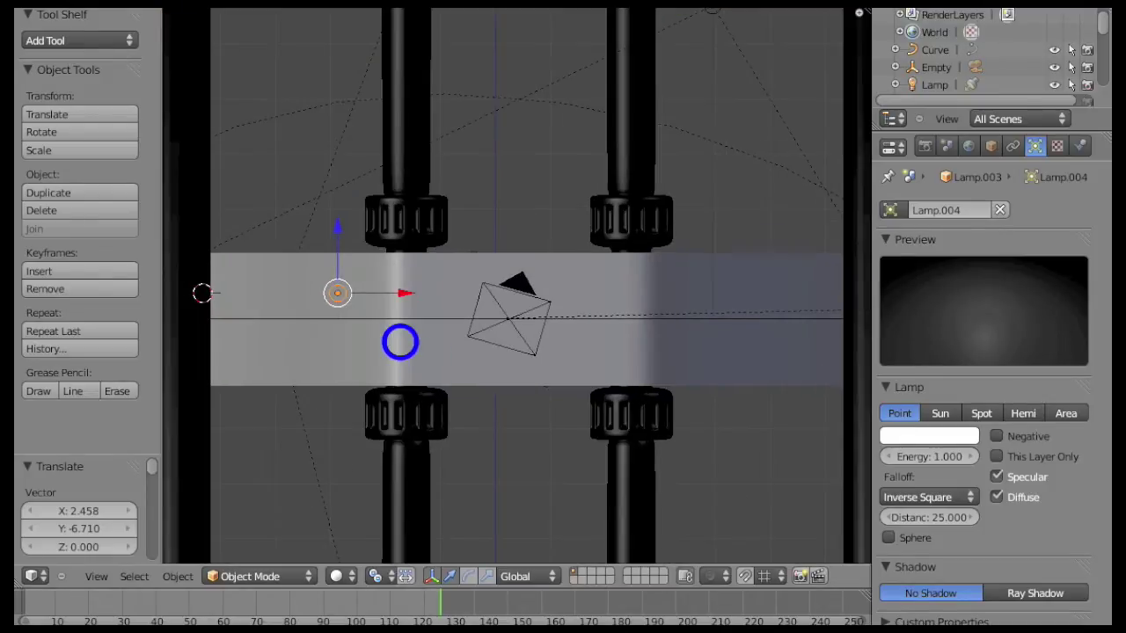
left_click_drag(339, 262, 339, 241)
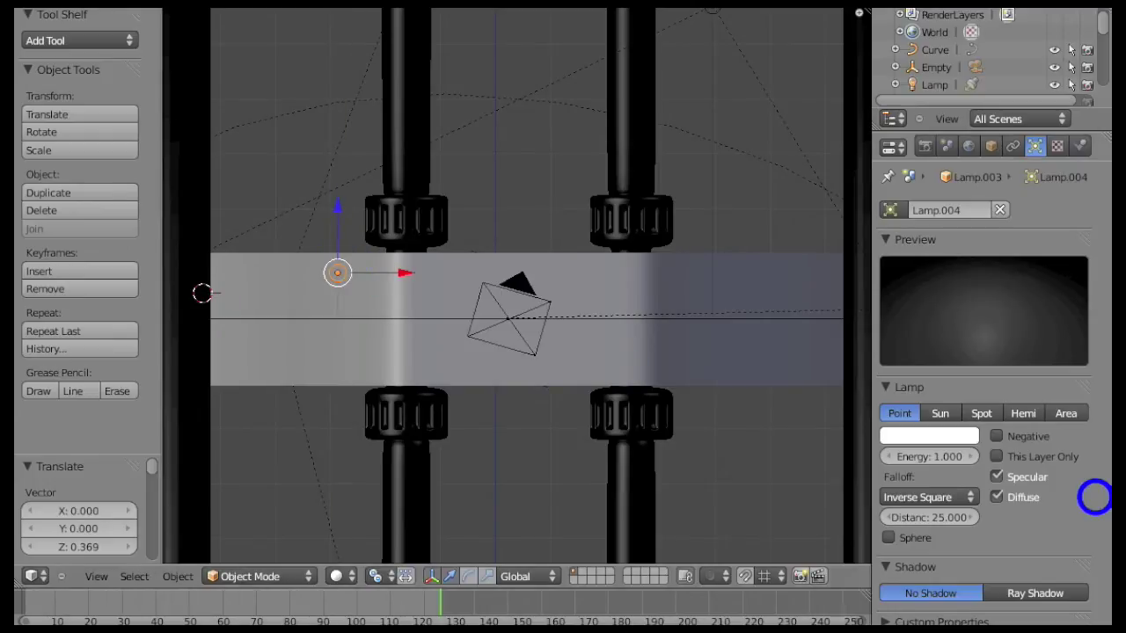
mouse_move(955, 457)
left_mouse_down()
mouse_move(929, 459)
mouse_move(942, 460)
left_mouse_up()
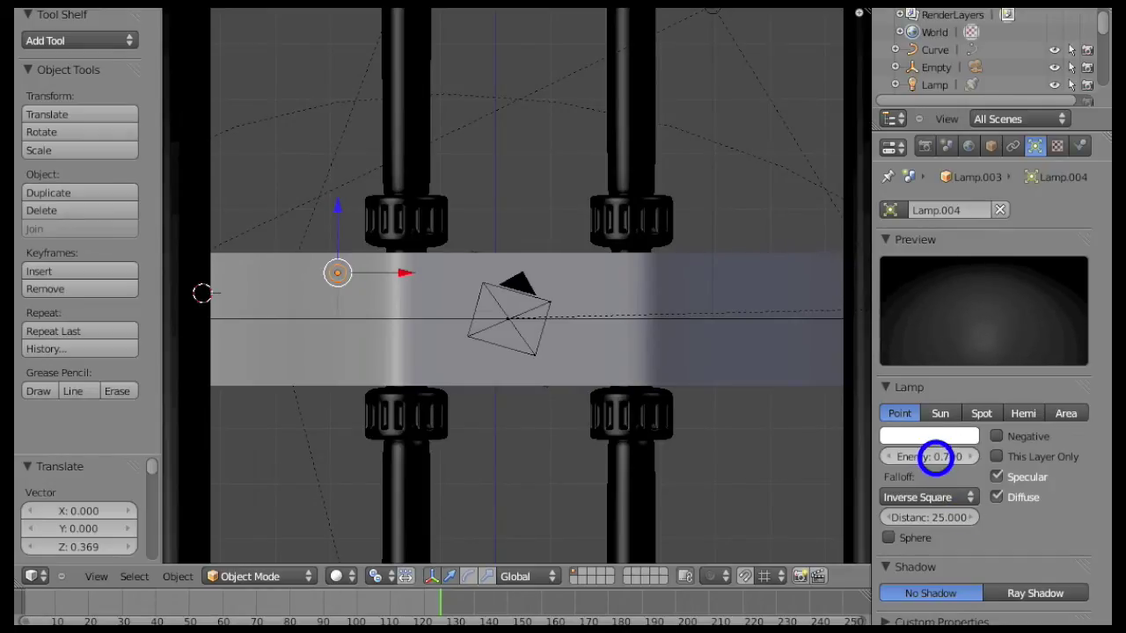
- Render a test image to check the new lamp's light on the strip, and leave the render
left_click(156, 14)
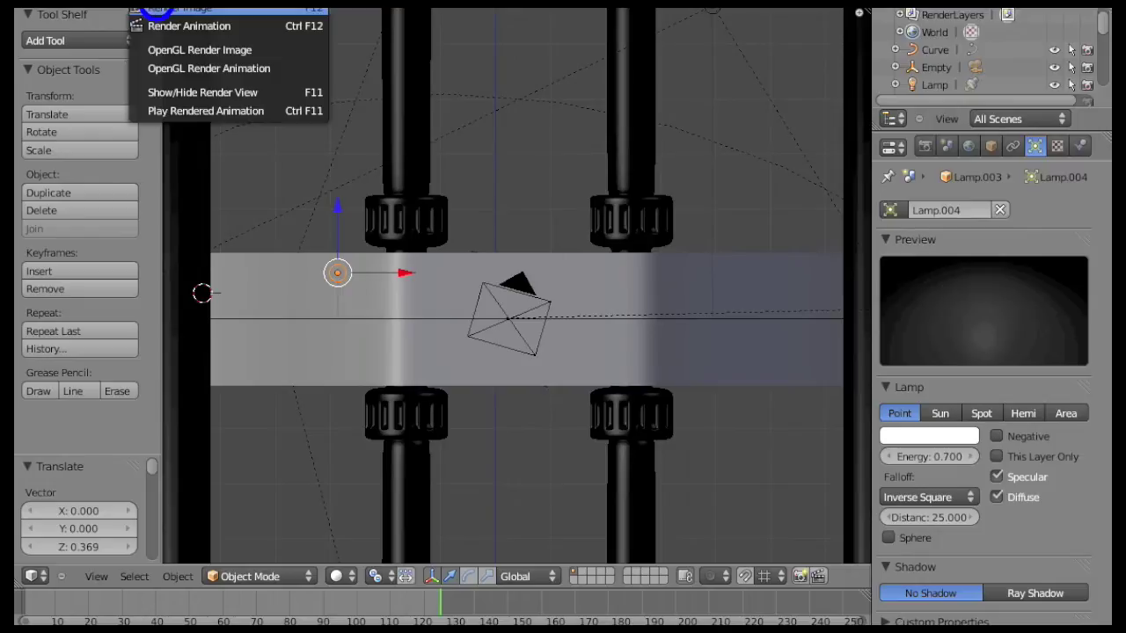
left_click(154, 12)
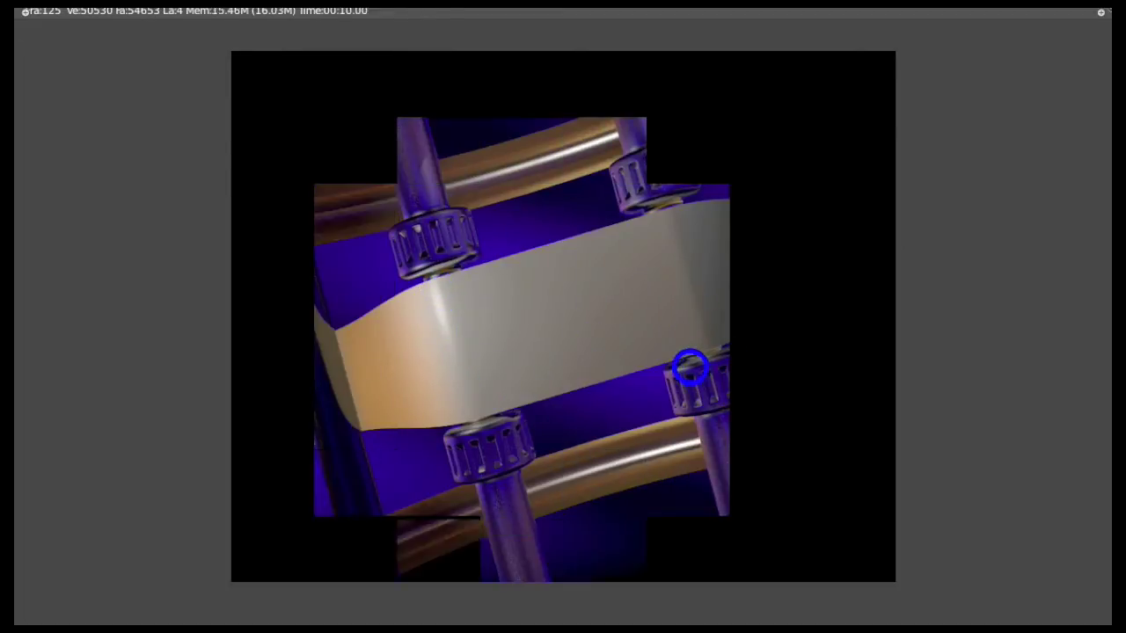
key("Escape")
- Duplicate the lamp about 6.9 along X, beside the right middle cylinder, and lower the copy about 1.46 along Z
key("KP_7")
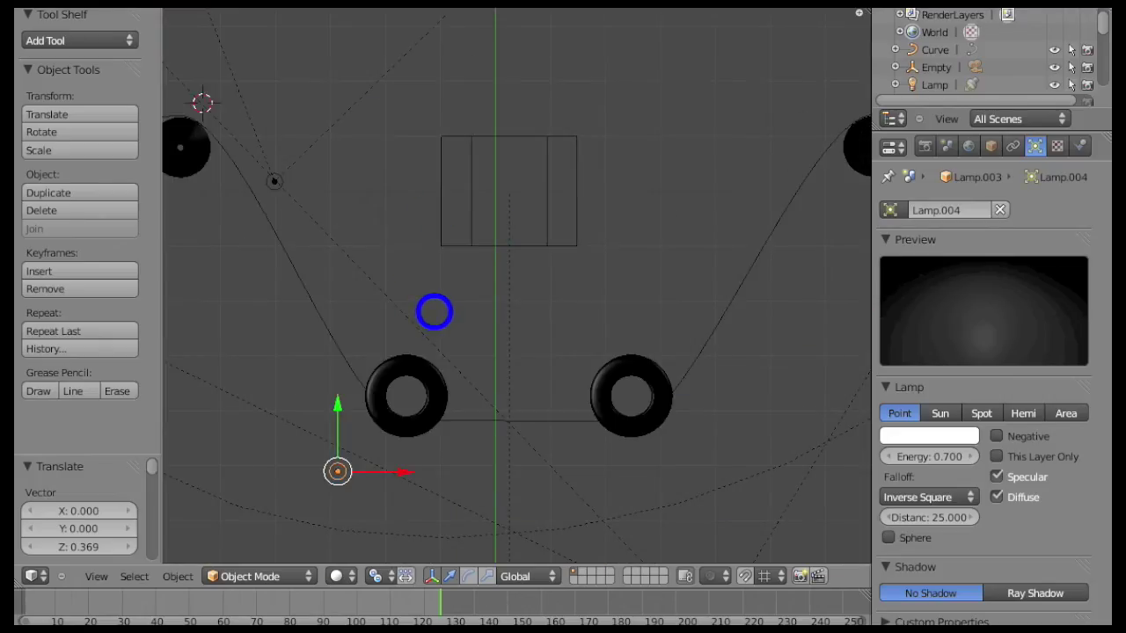
key("shift+d")
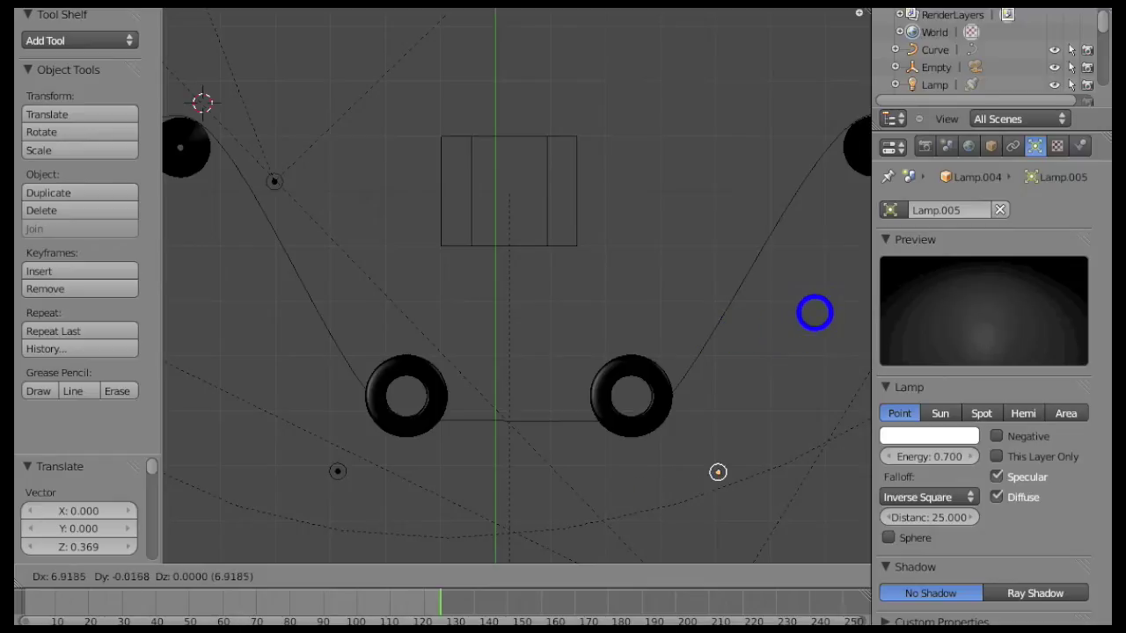
left_click(817, 303)
key("KP_1")
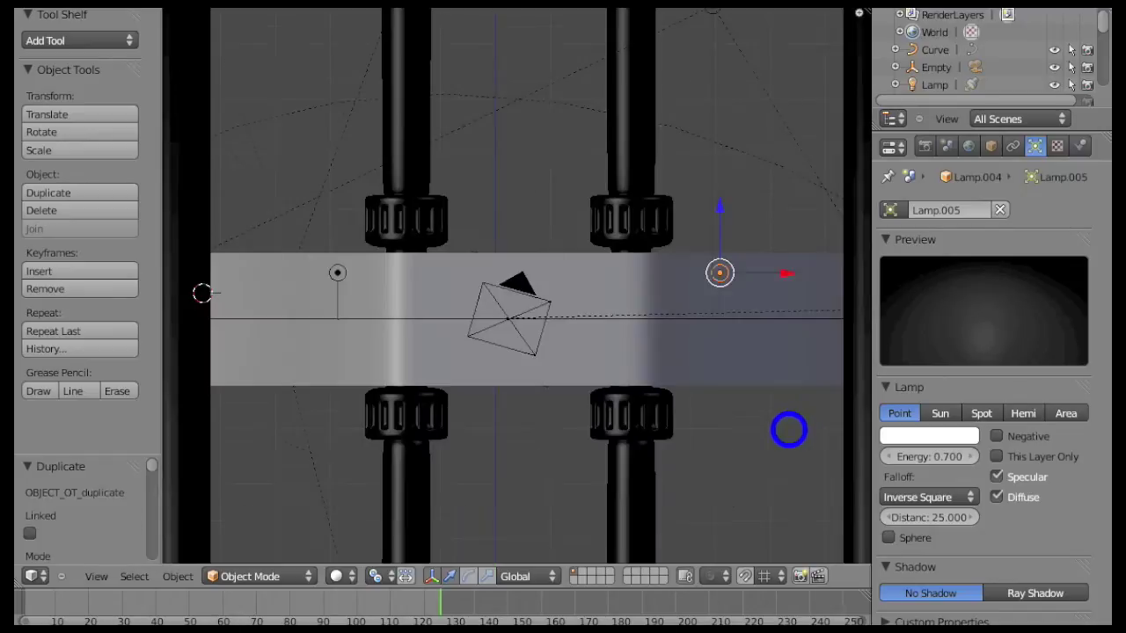
key("g")
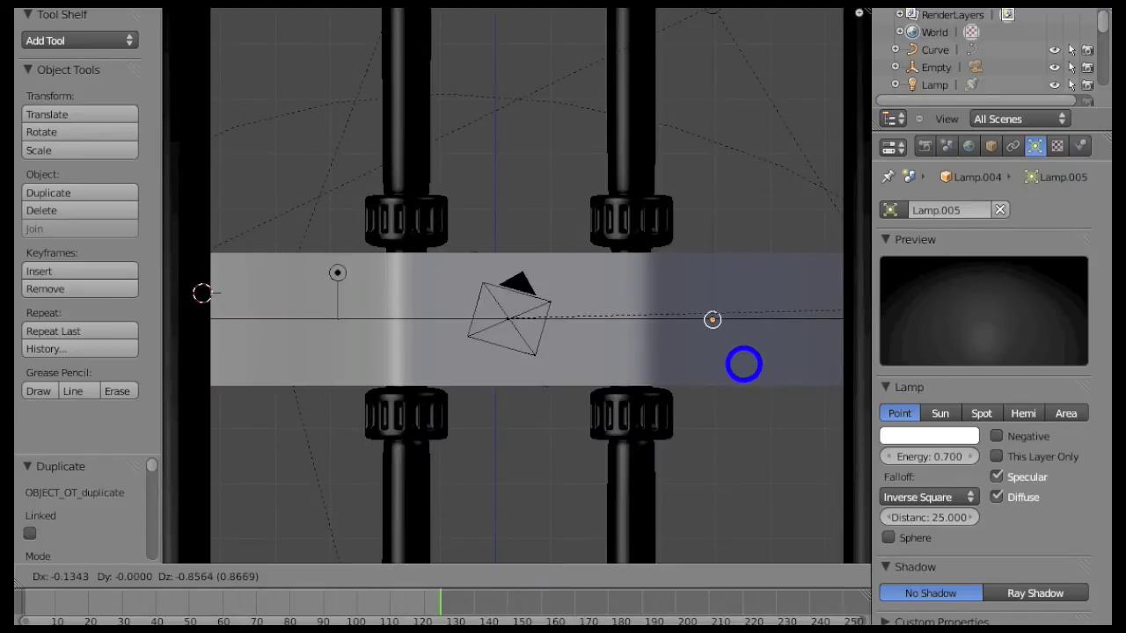
left_click(740, 396)
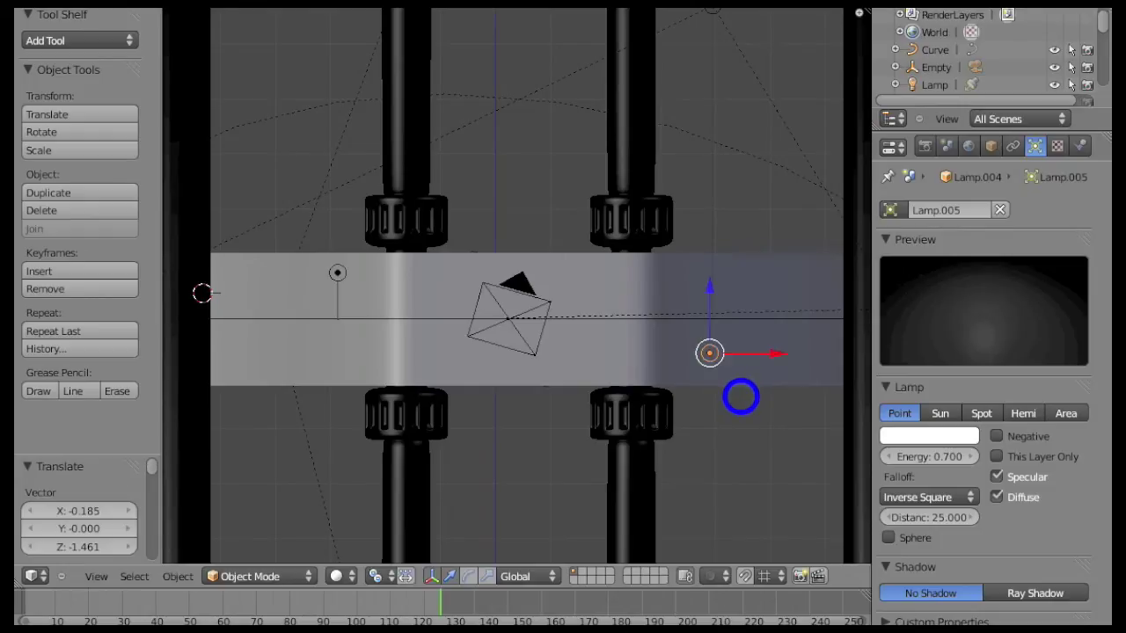
- Render a test image to check the strip's lighting with both lamps, and return to the 3D view
left_click(159, 8)
left_click(164, 12)
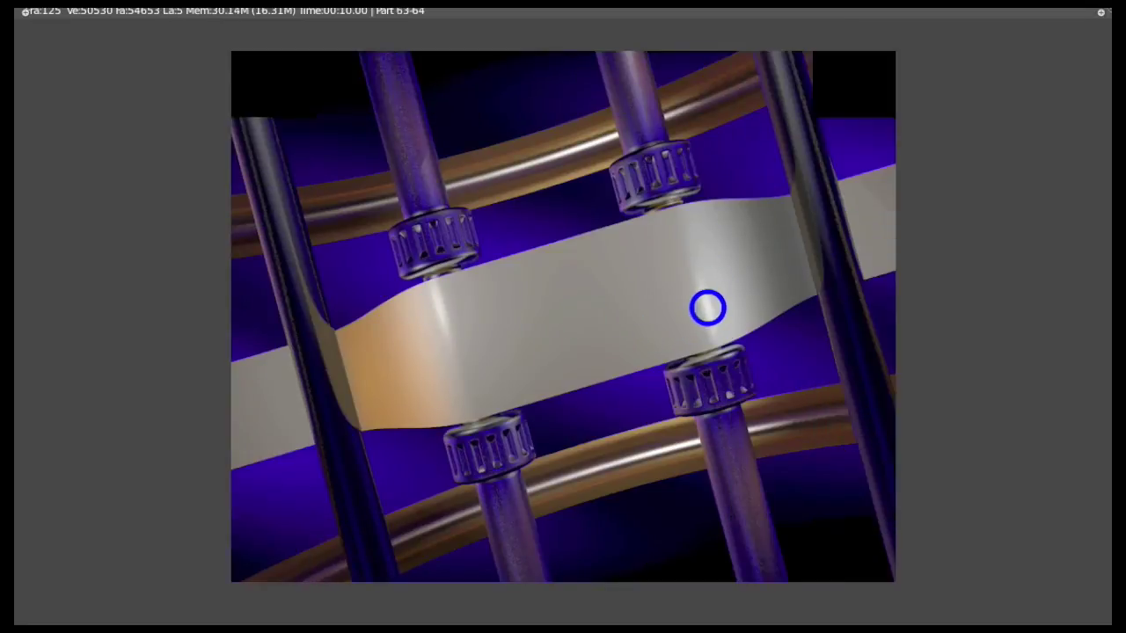
key("Escape")
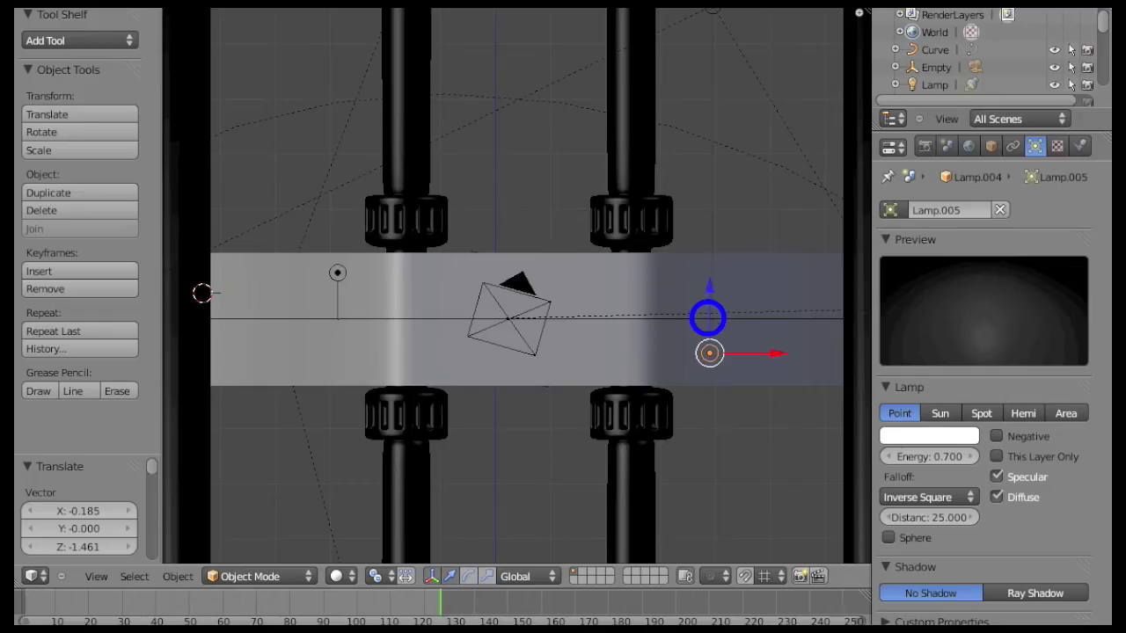
- Give the strip a new material named "movie strip"
left_click(571, 280)
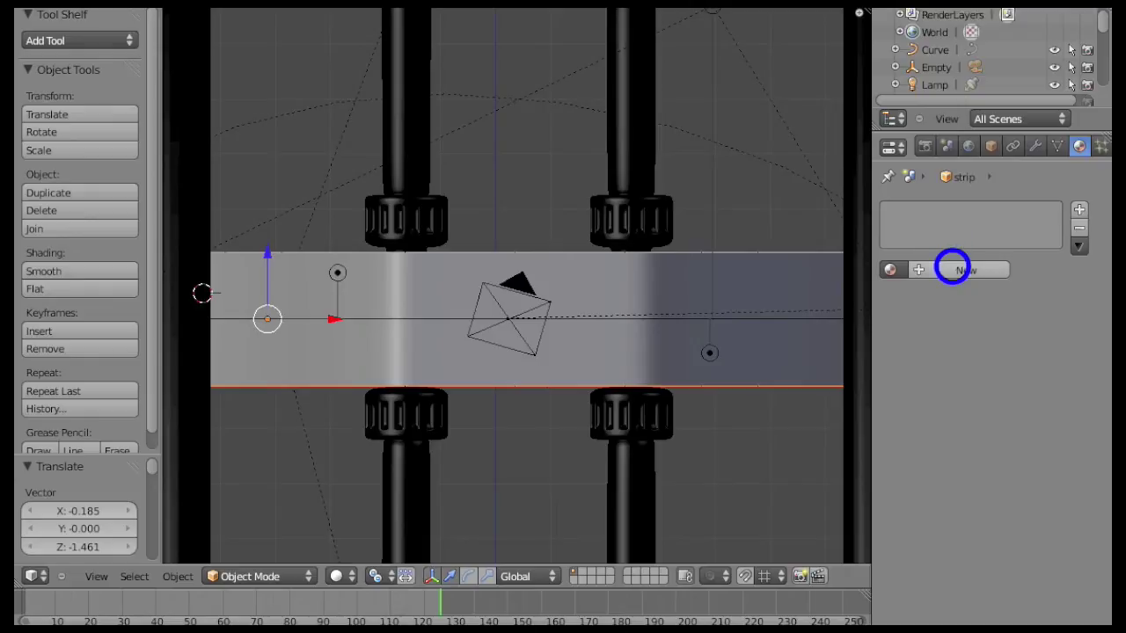
left_click(952, 268)
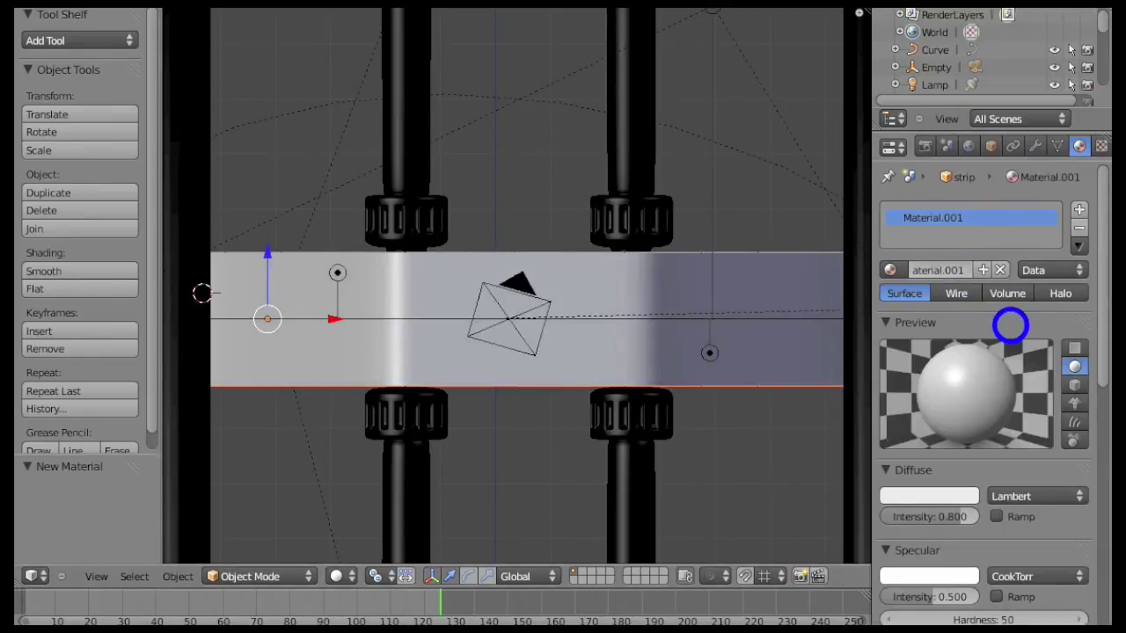
left_click(937, 271)
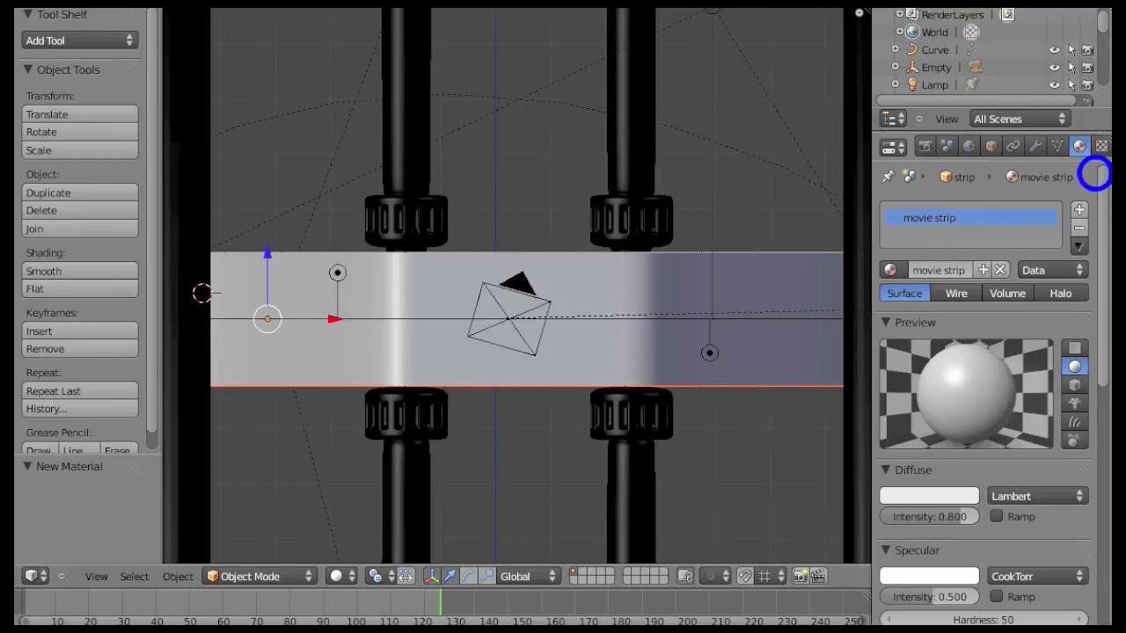
- Add a texture named "here my movie" to the strip's material and set its type to Image or Movie
left_click(1101, 146)
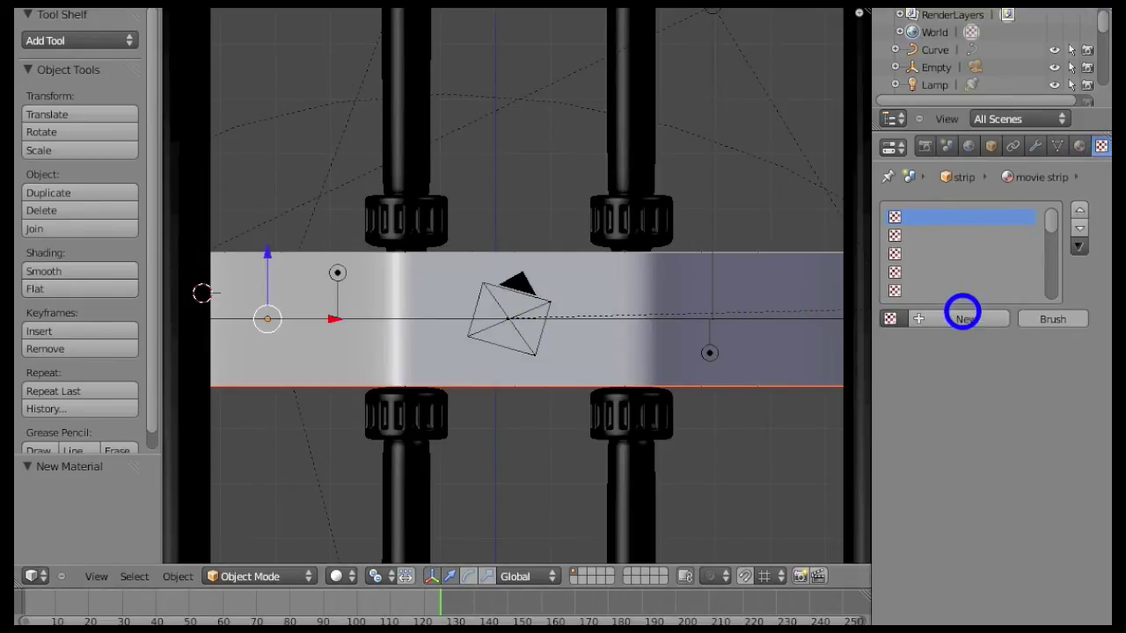
left_click(963, 316)
left_click(934, 318)
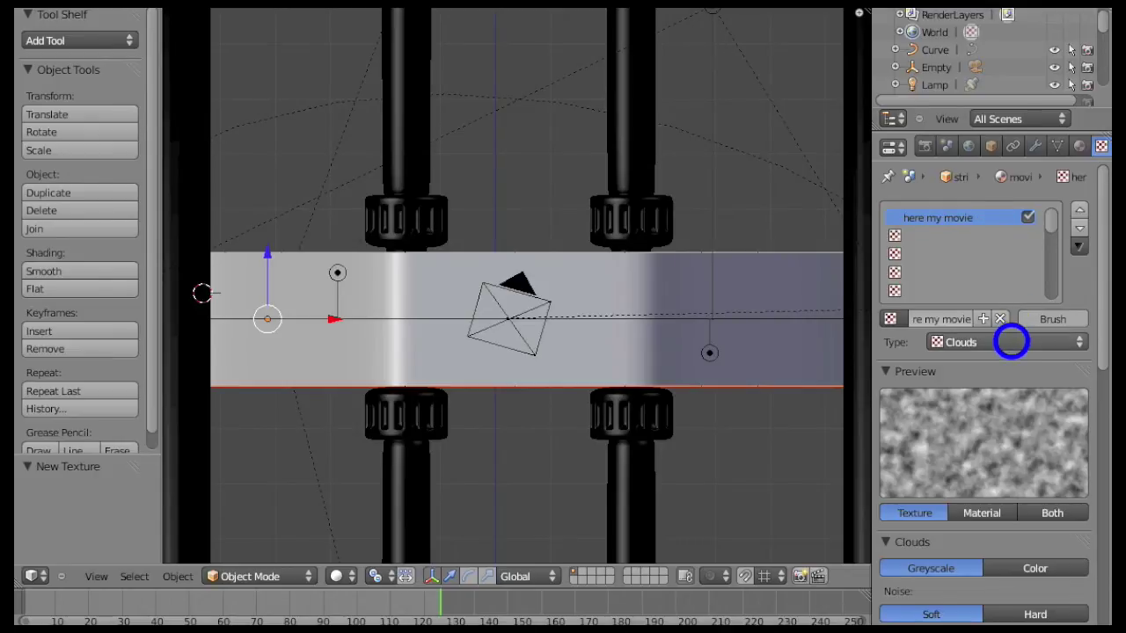
left_click(1011, 343)
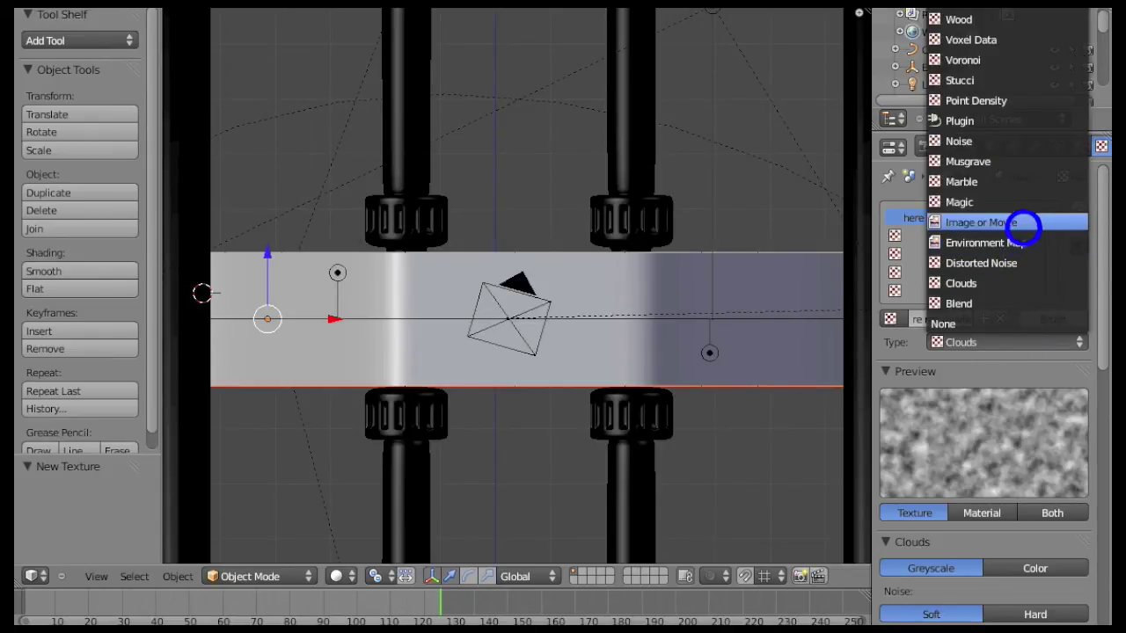
left_click(1022, 224)
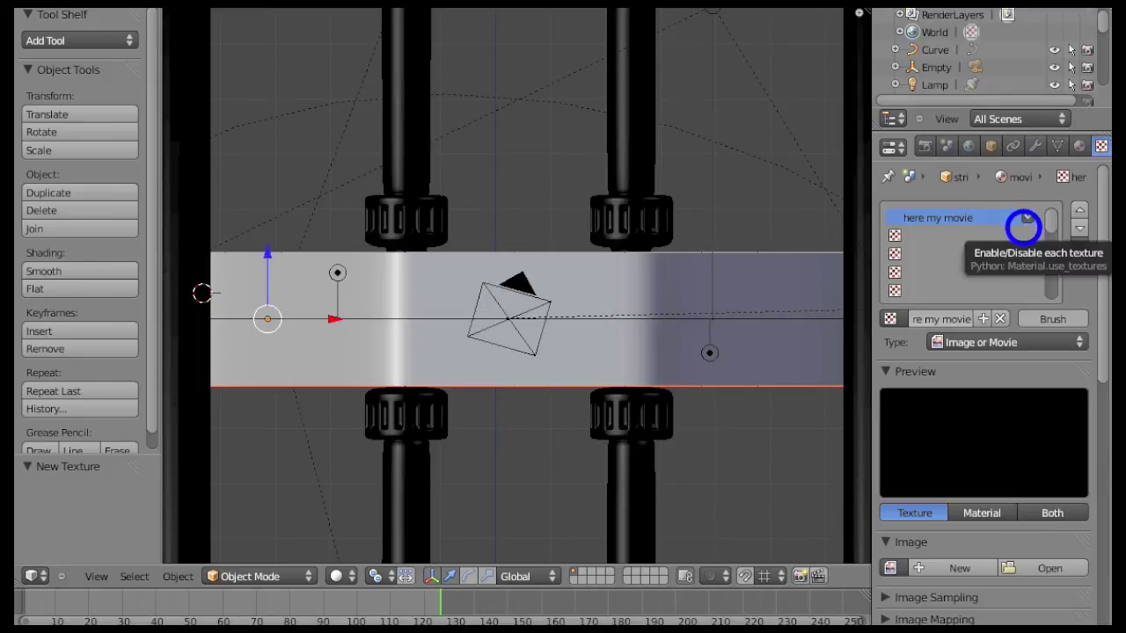
left_click(1025, 220)
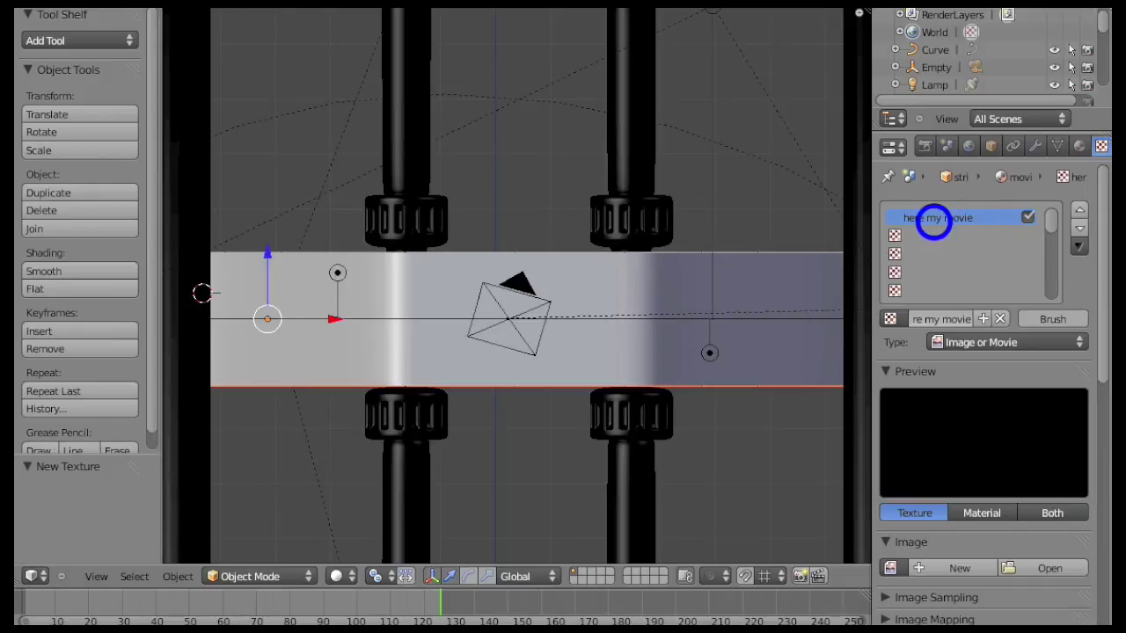
- Load blender_movie_sky.mov into the texture and check it on the strip with a test render
left_click(1049, 569)
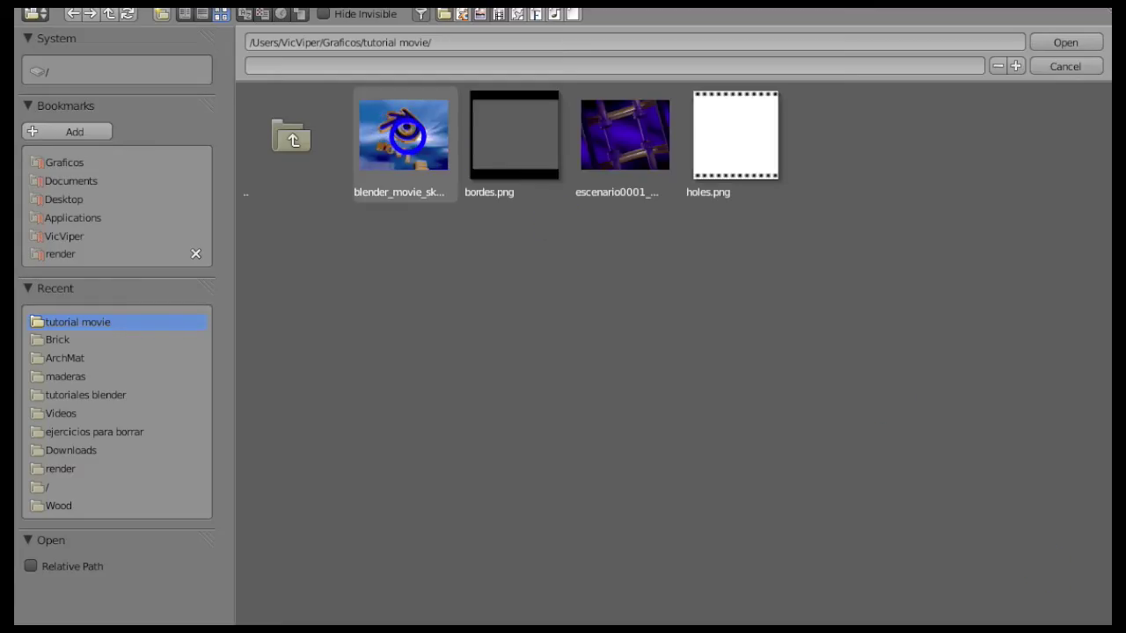
left_click(405, 135)
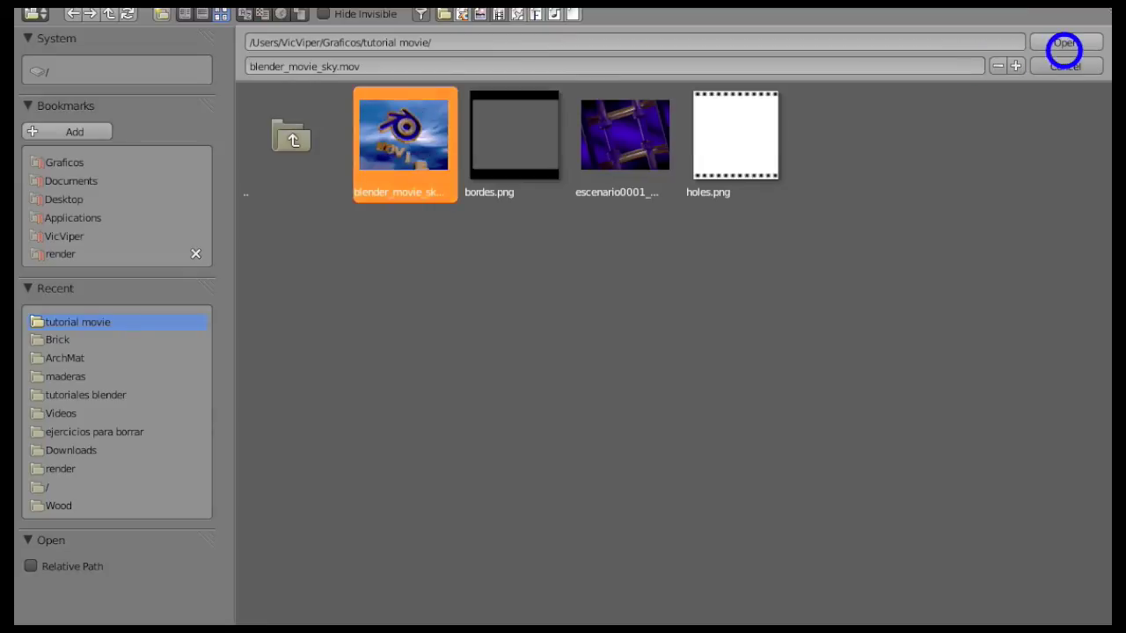
left_click(1065, 43)
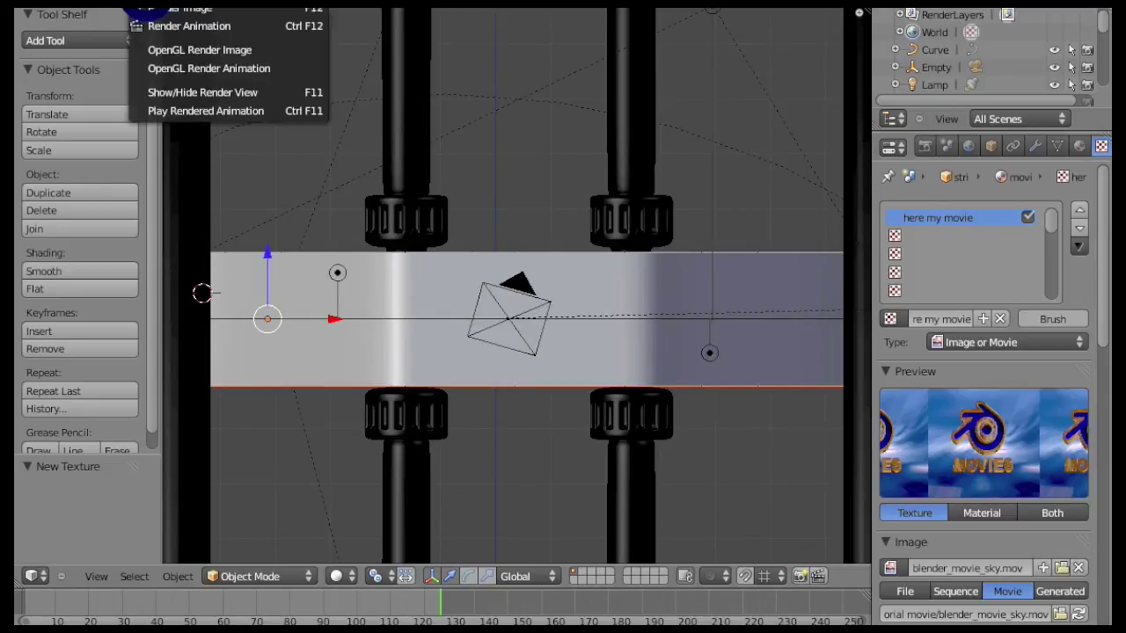
left_click(145, 24)
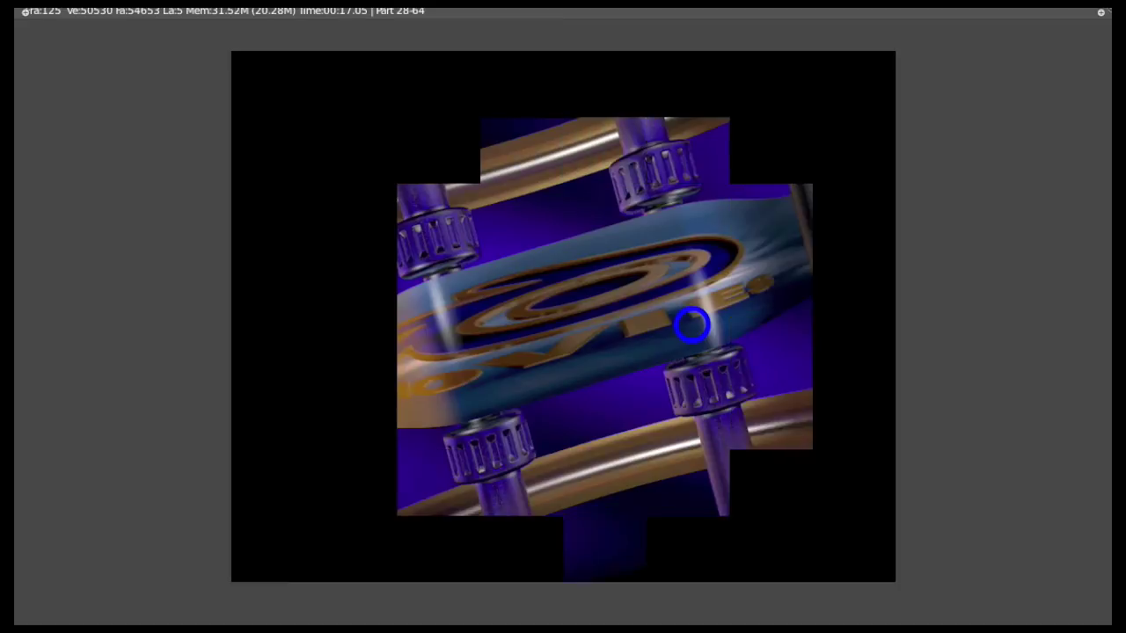
key("Escape")
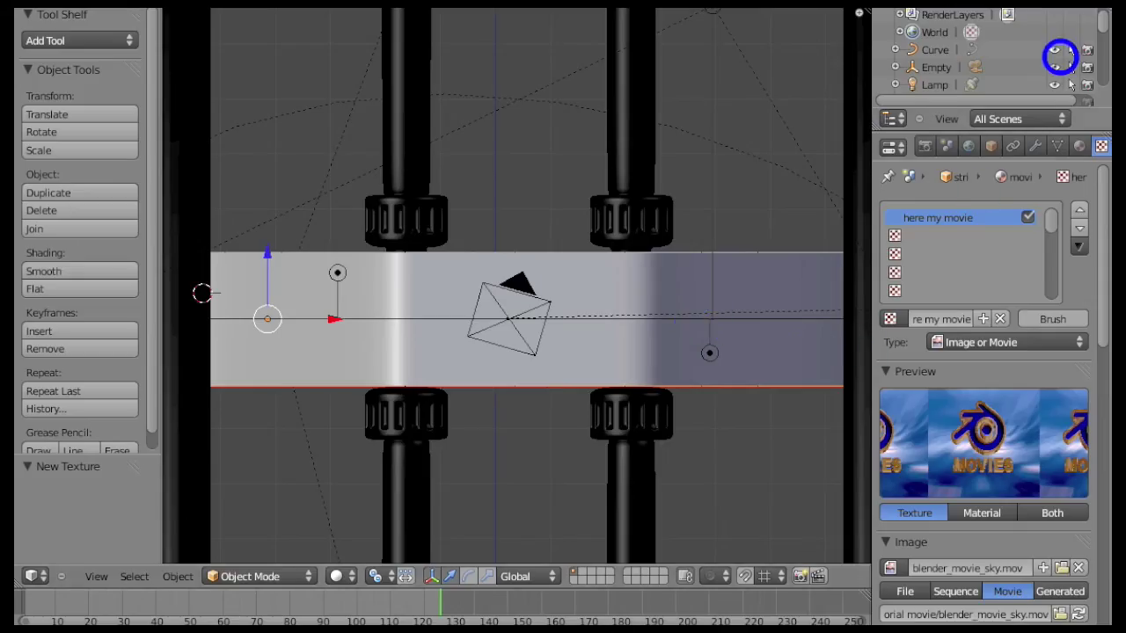
- Set the texture mapping's X size to 8 and render a test image of the strip
scroll(976, 408, "down", 15)
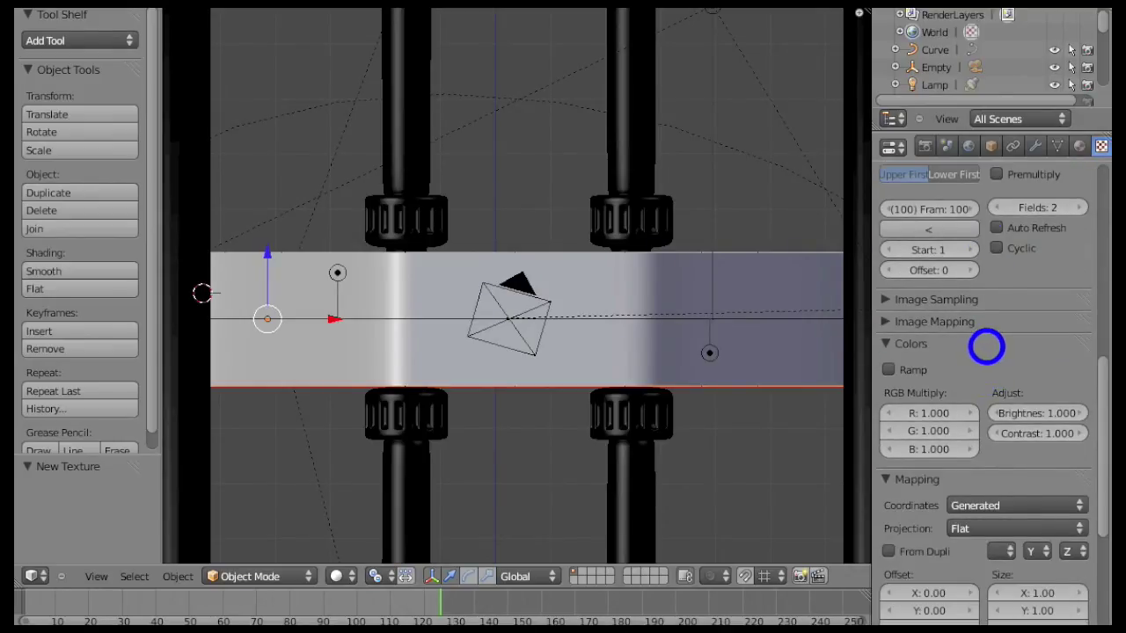
scroll(982, 409, "down", 3)
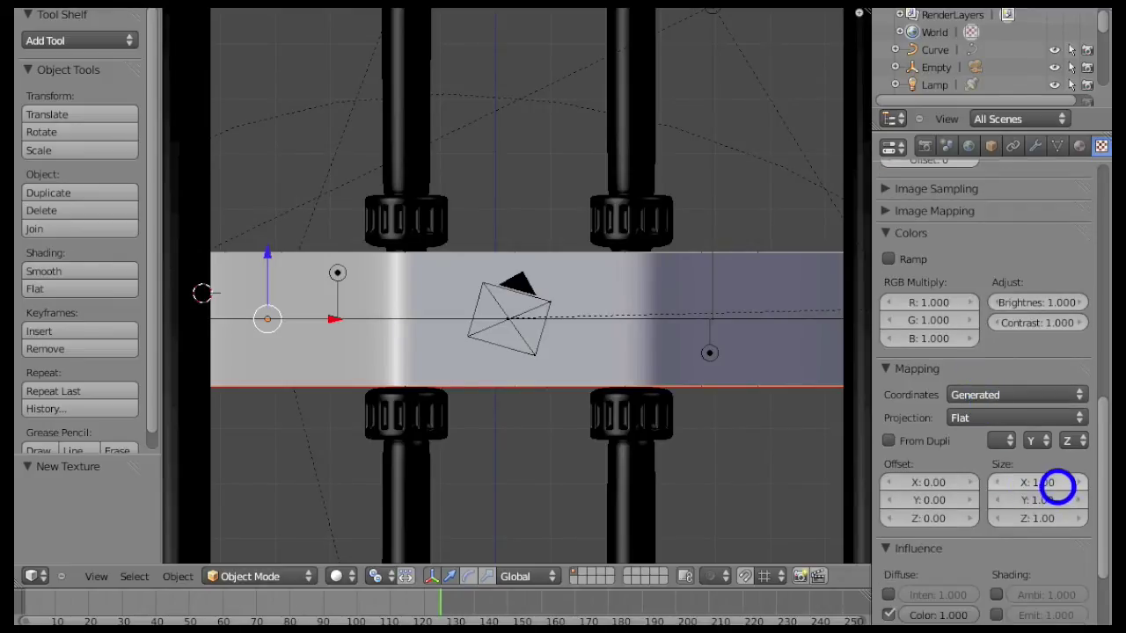
left_click(1042, 483)
type("8")
key("Return")
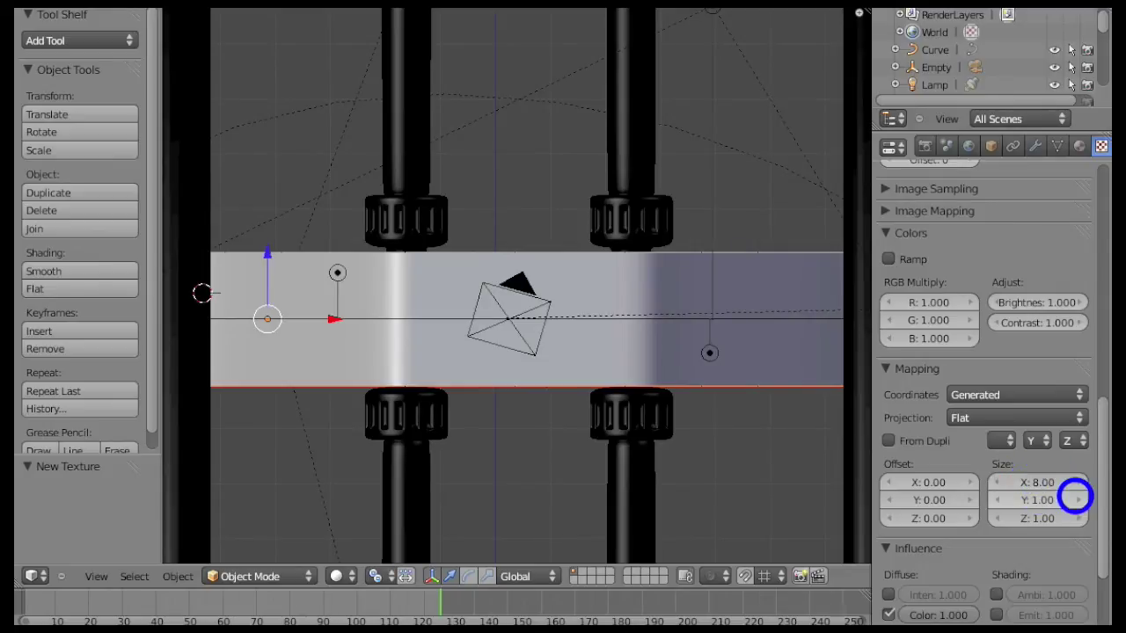
left_click(149, 3)
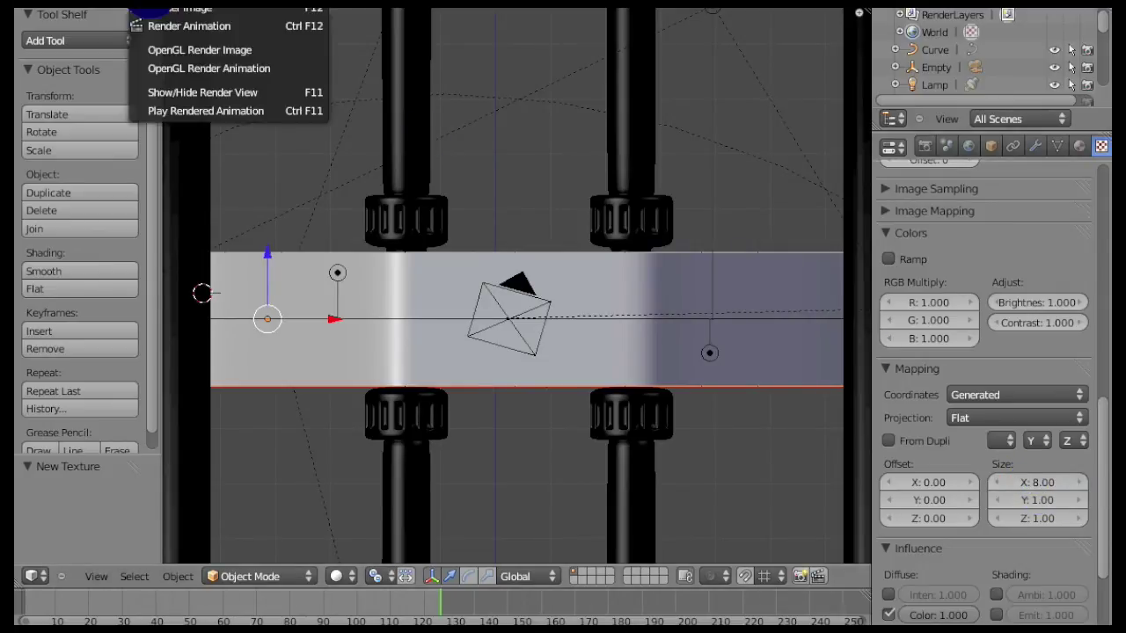
left_click(151, 7)
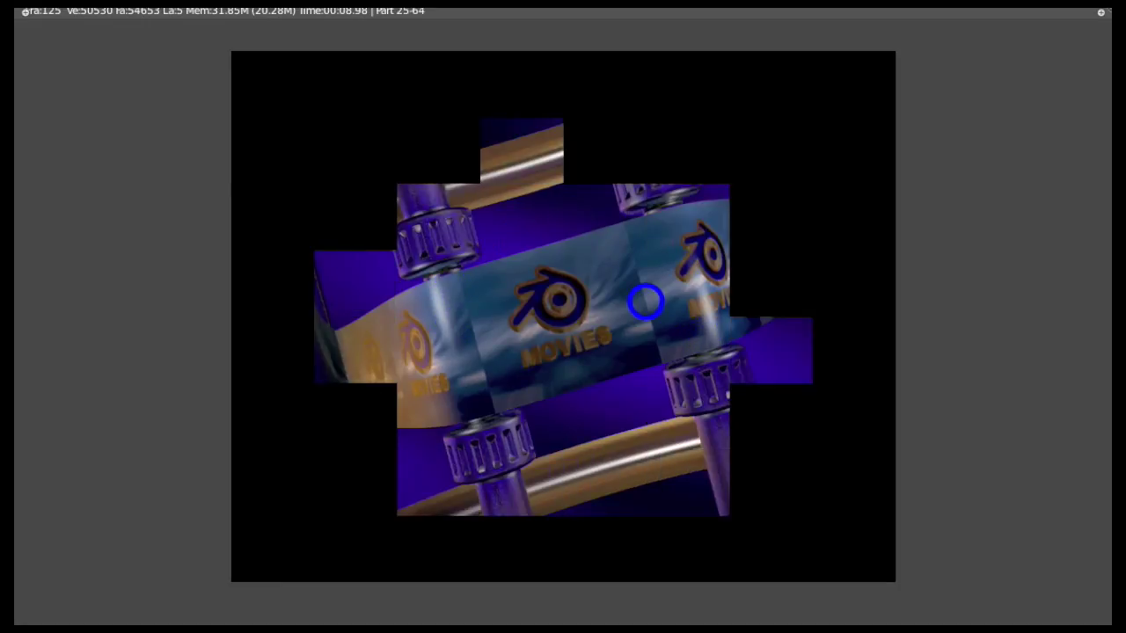
- Add a second texture to the strip's material below "here my movie" and set its type to Image or Movie
key("Escape")
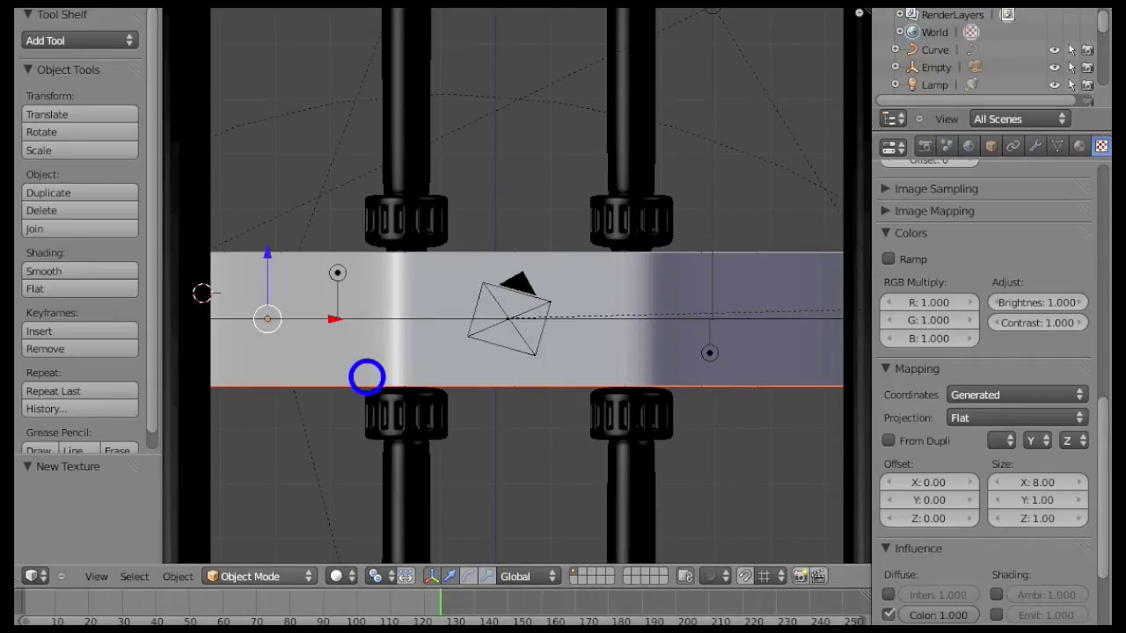
scroll(1010, 211, "up", 5)
scroll(1010, 254, "up", 12)
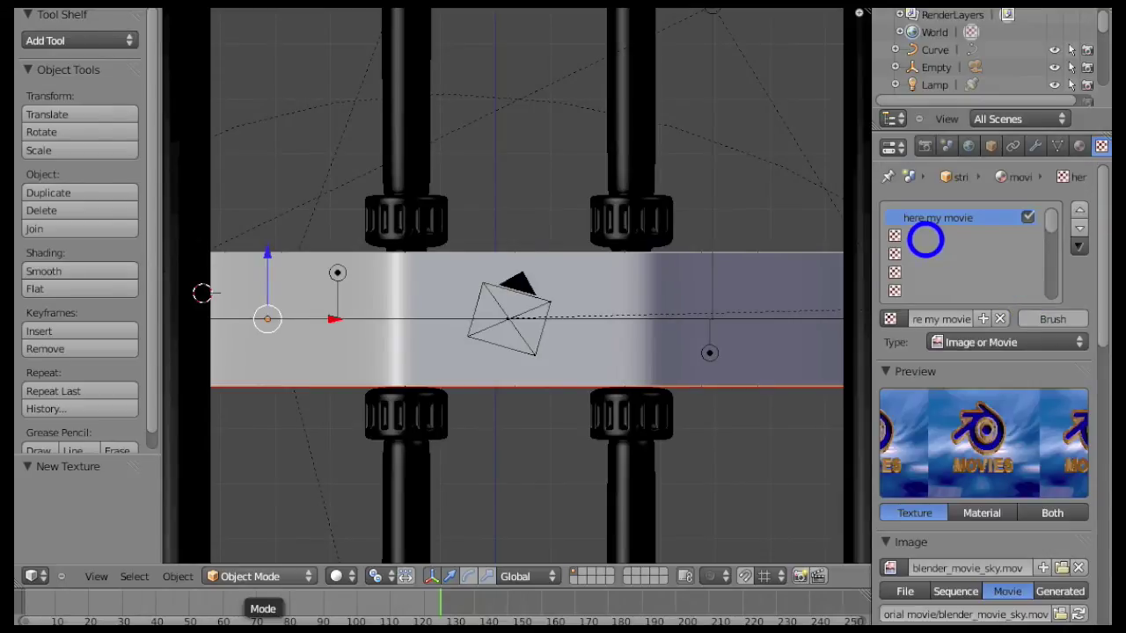
left_click(923, 236)
left_click(974, 321)
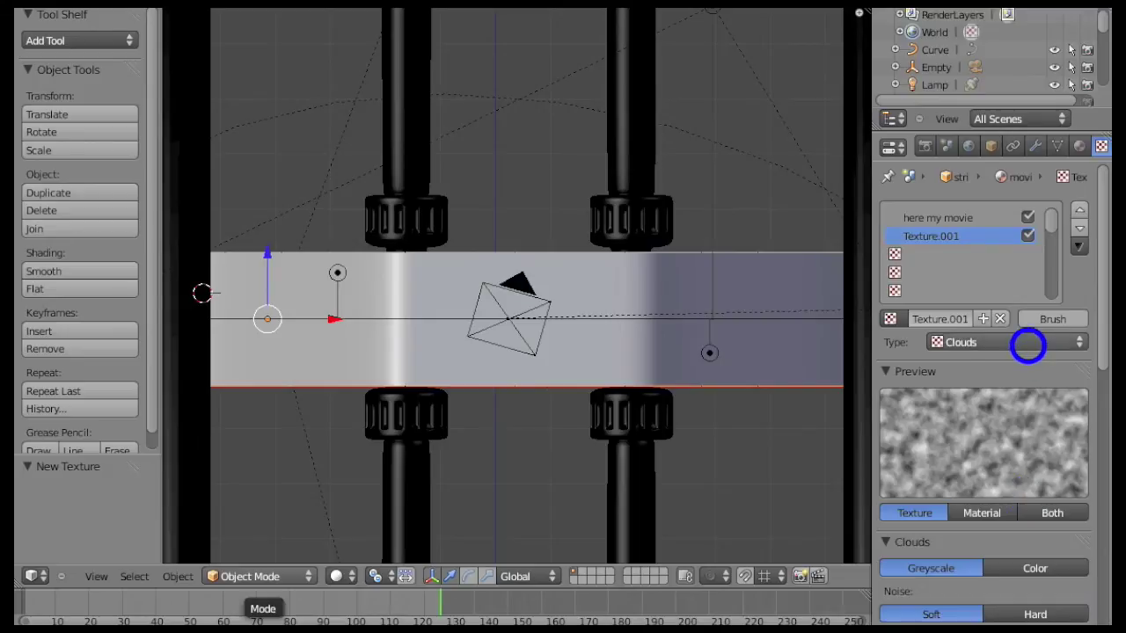
left_click(1026, 342)
left_click(1010, 223)
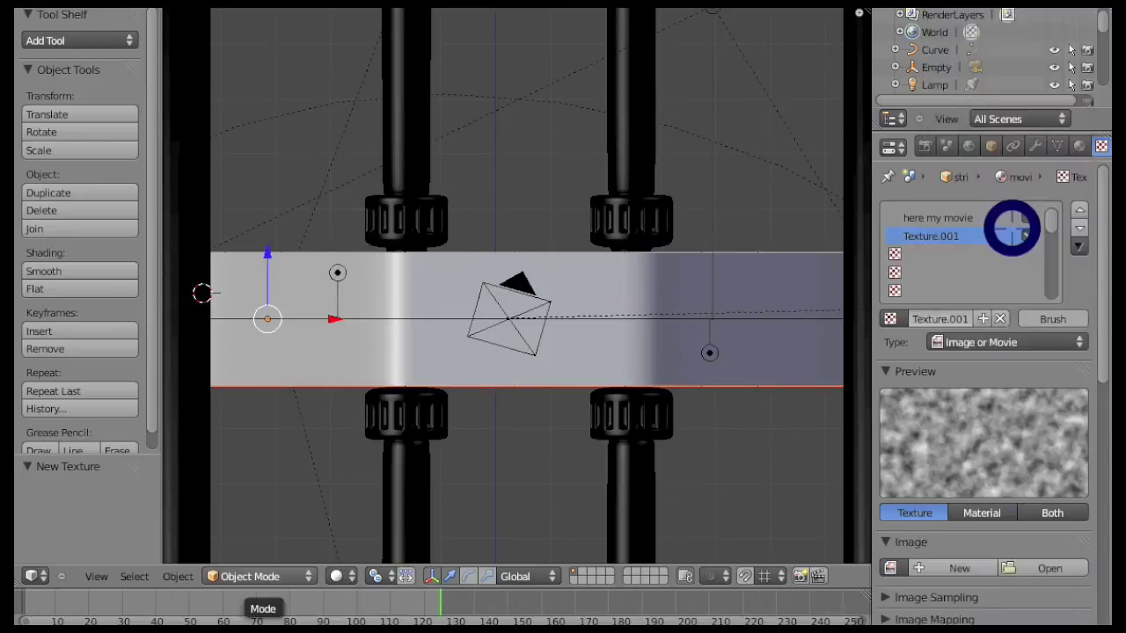
- Load bordes.png into the second texture and rename the texture "frames"
left_click(1055, 565)
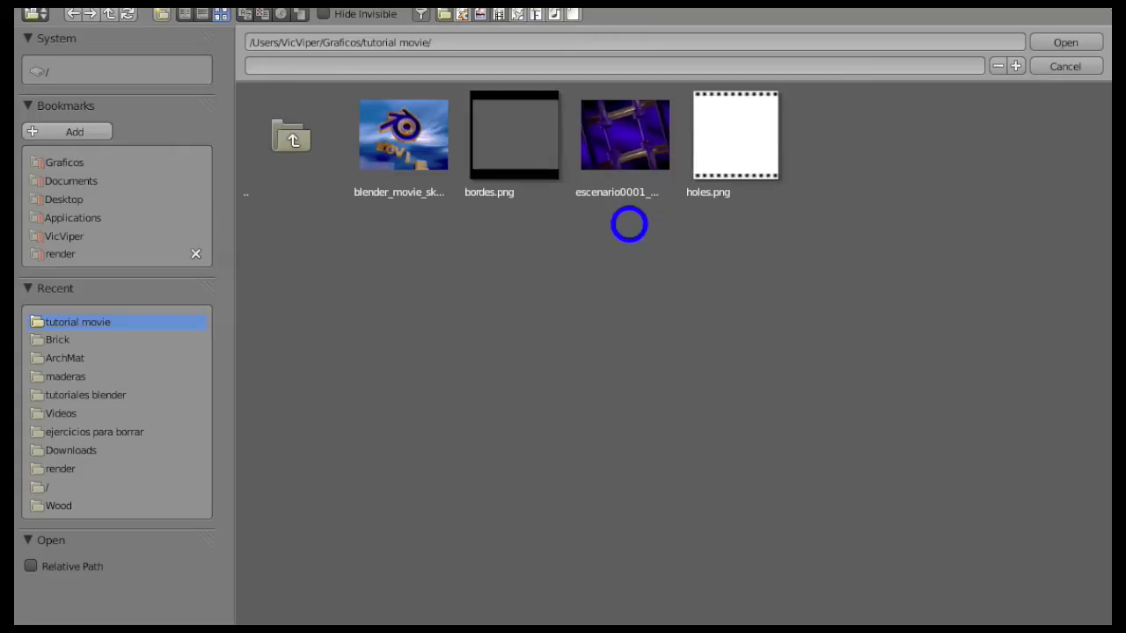
left_click(516, 137)
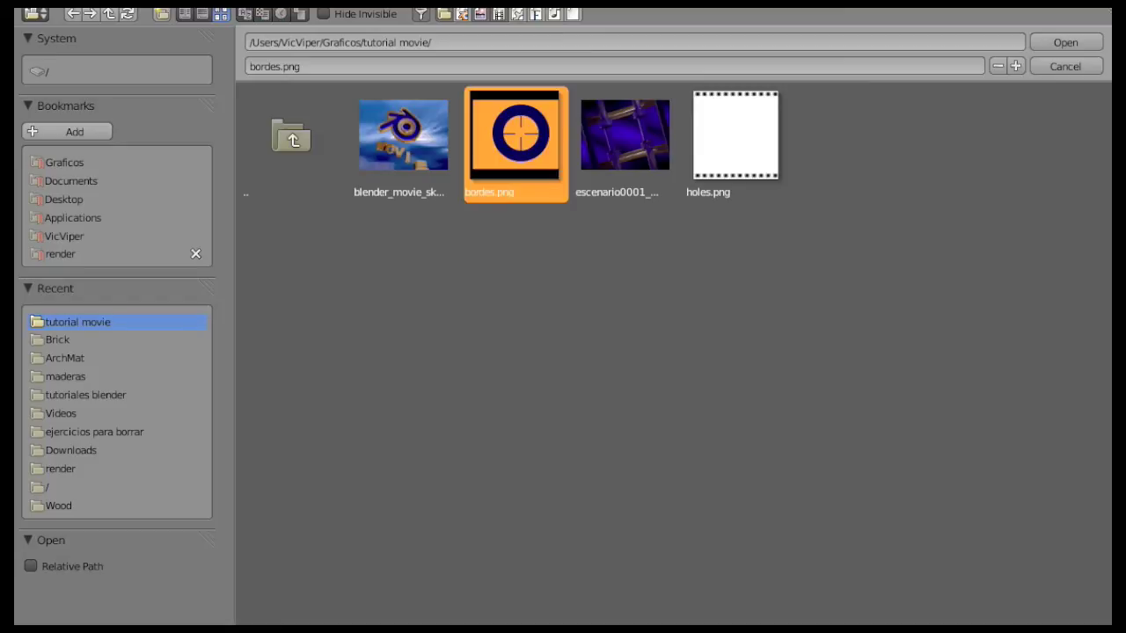
left_click(1066, 42)
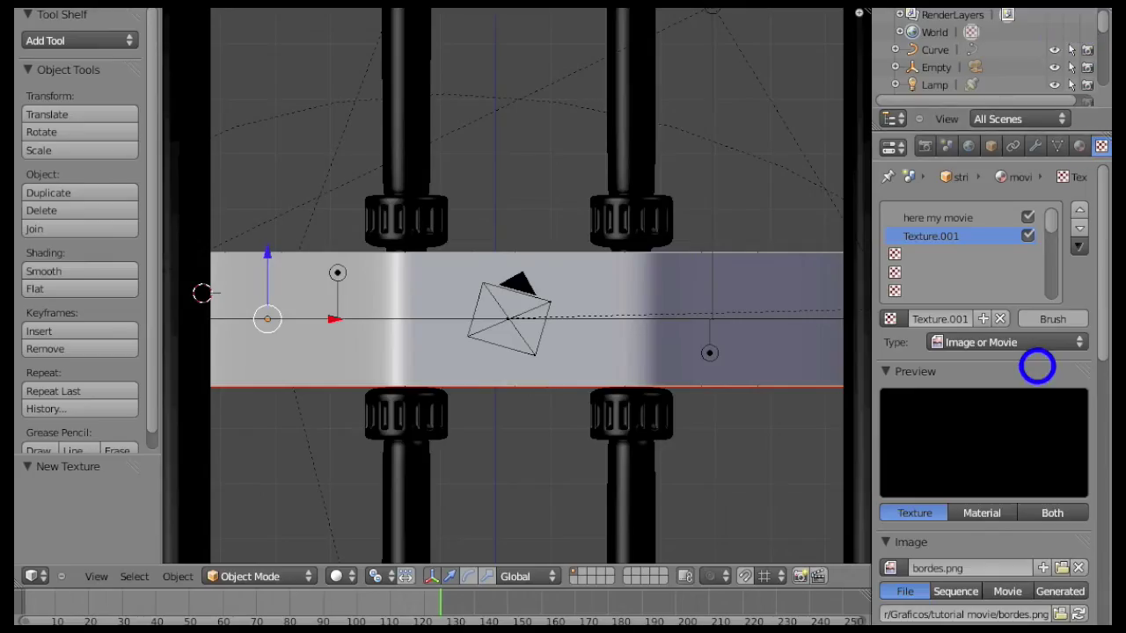
left_click(938, 317)
key("BackSpace")
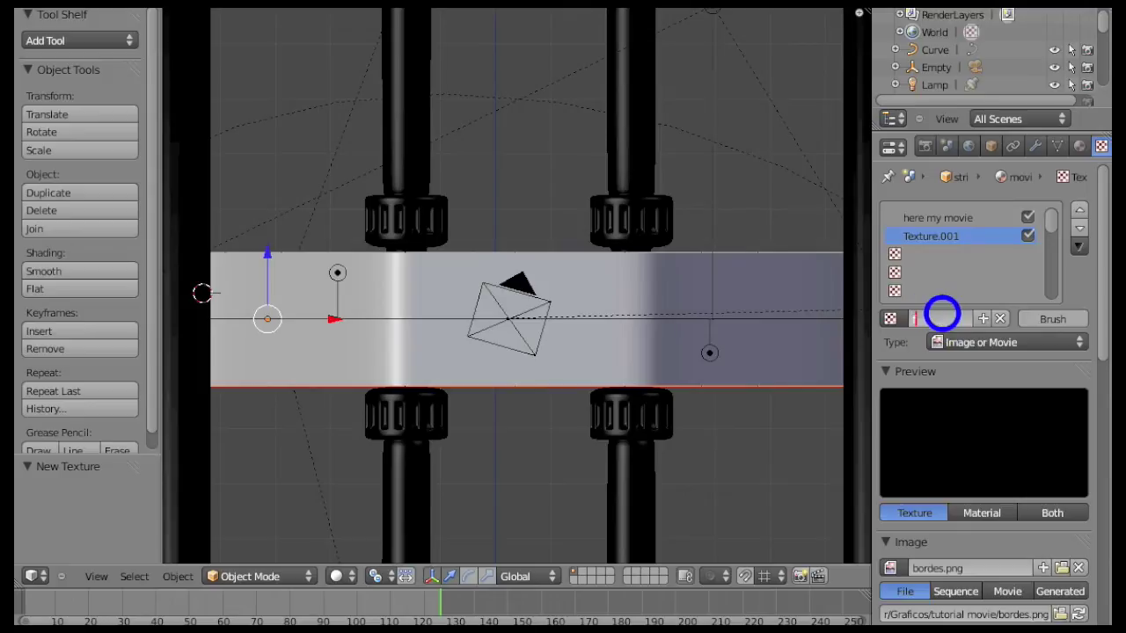
type("frames")
key("Return")
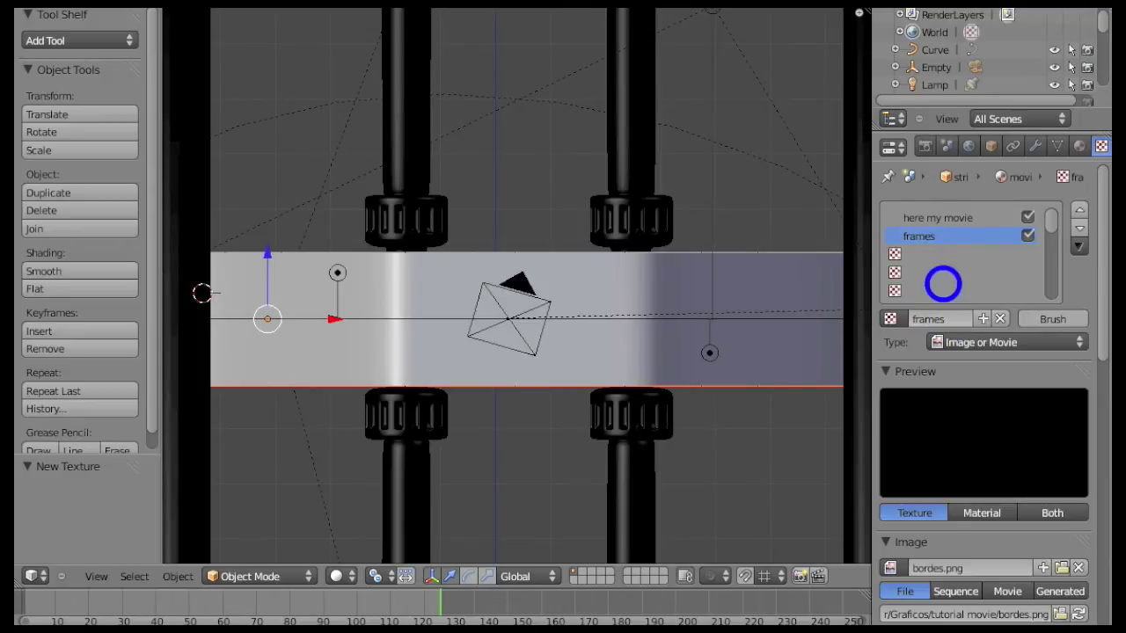
- Set the frames texture's mapping X size to 8 and check the strip with a test render
scroll(1016, 318, "down", 4)
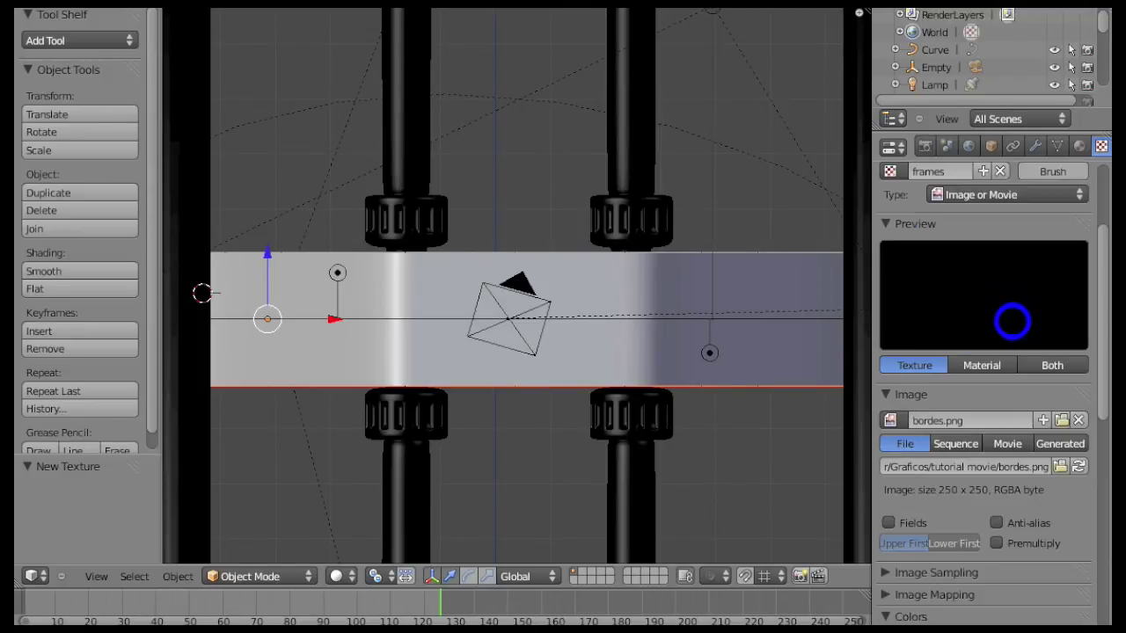
scroll(1014, 322, "down", 6)
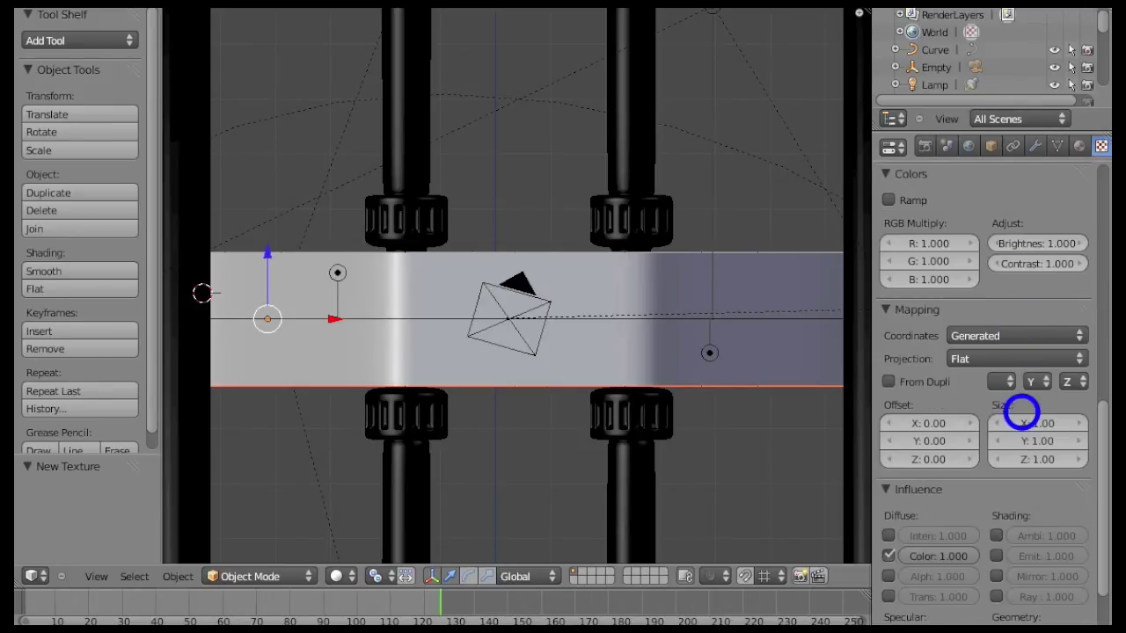
left_click(1034, 425)
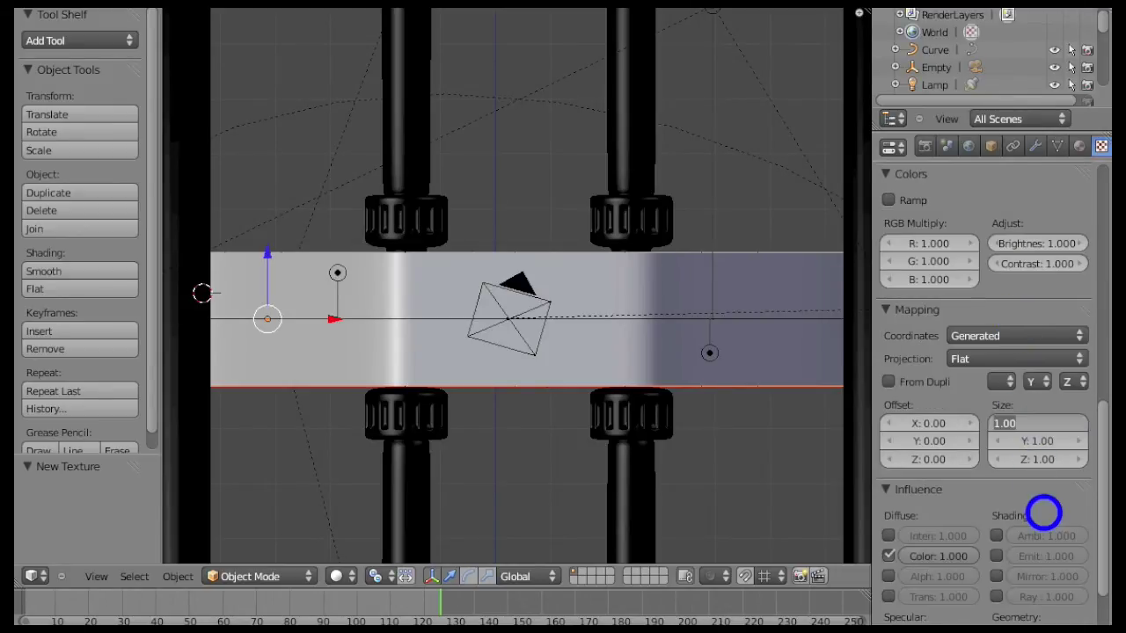
key("Return")
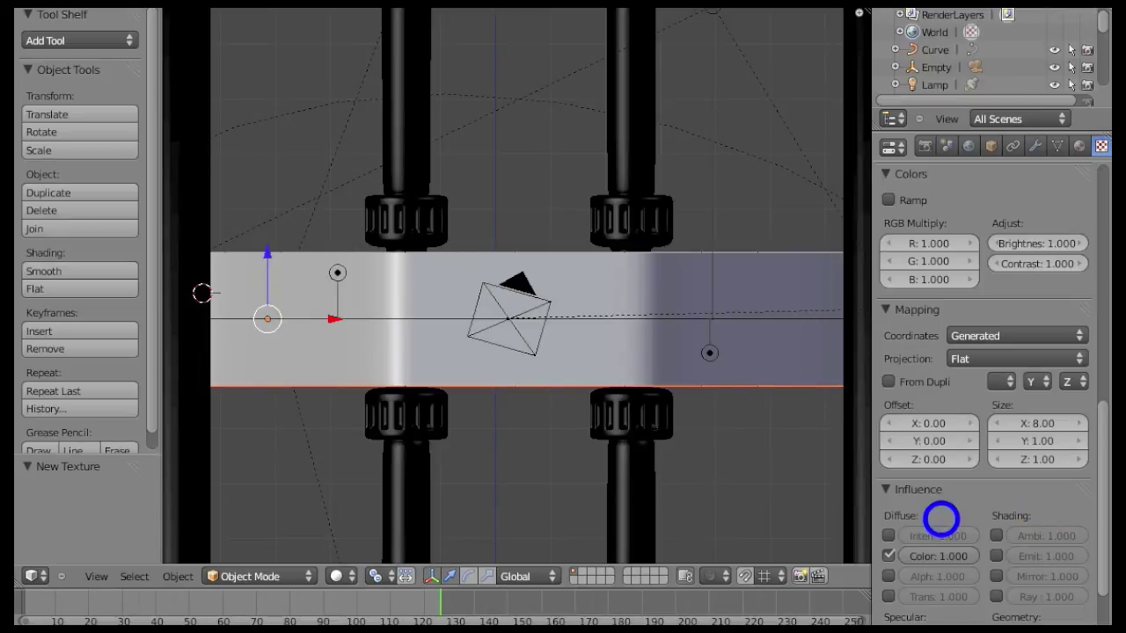
left_click(151, 0)
left_click(160, 8)
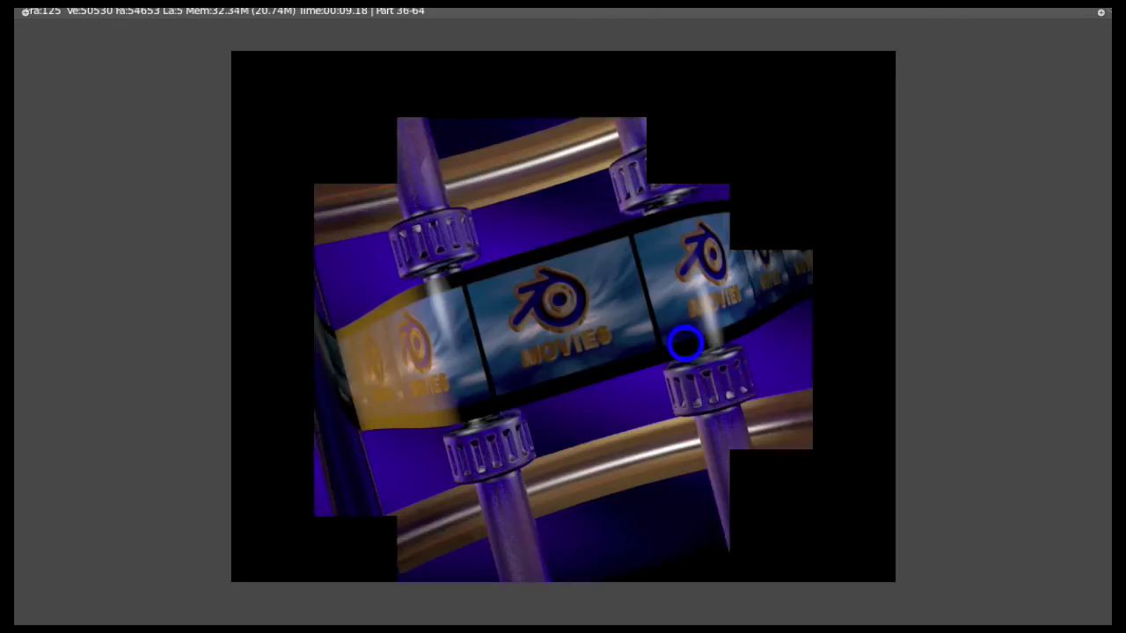
key("Escape")
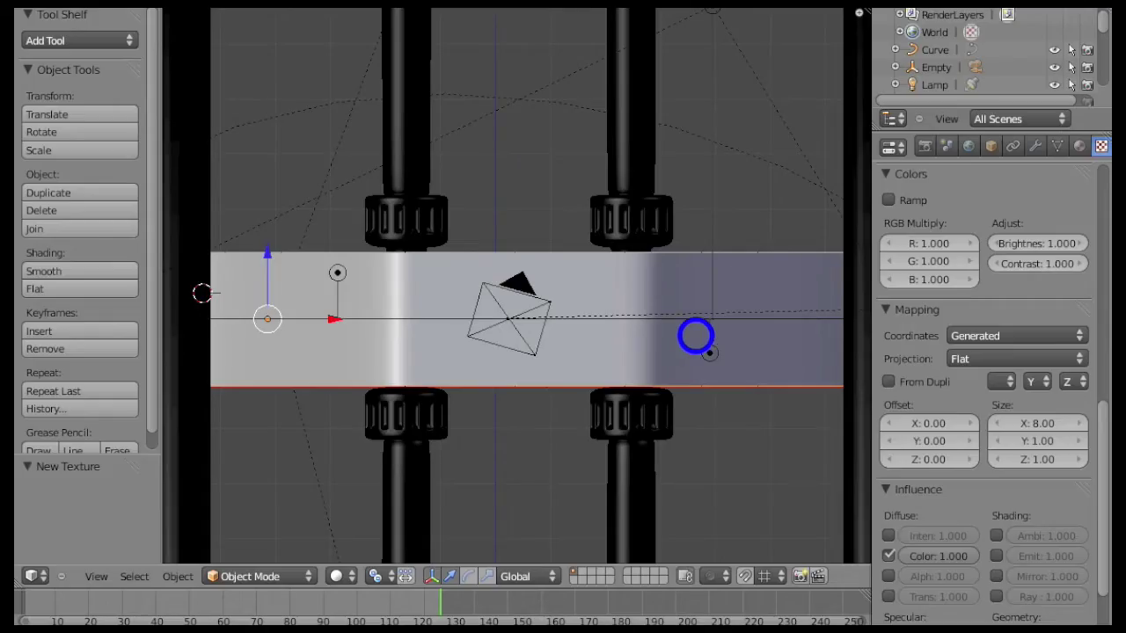
- Add a third texture to the strip's material below "frames" and set its type to Image or Movie
scroll(1006, 261, "up", 10)
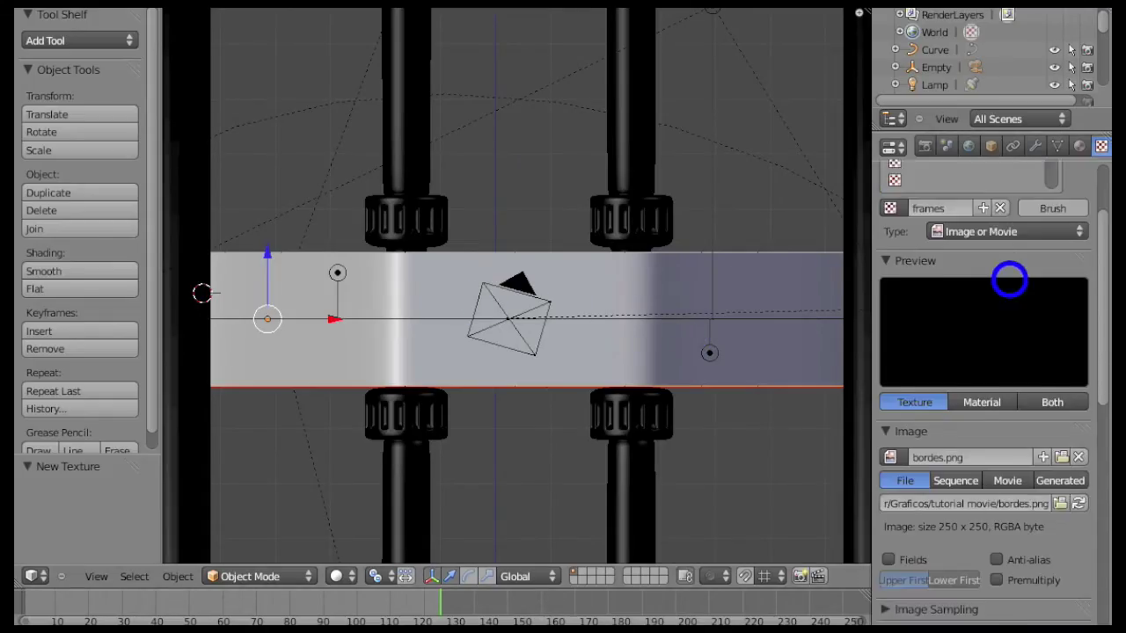
scroll(1009, 279, "up", 3)
left_click(921, 255)
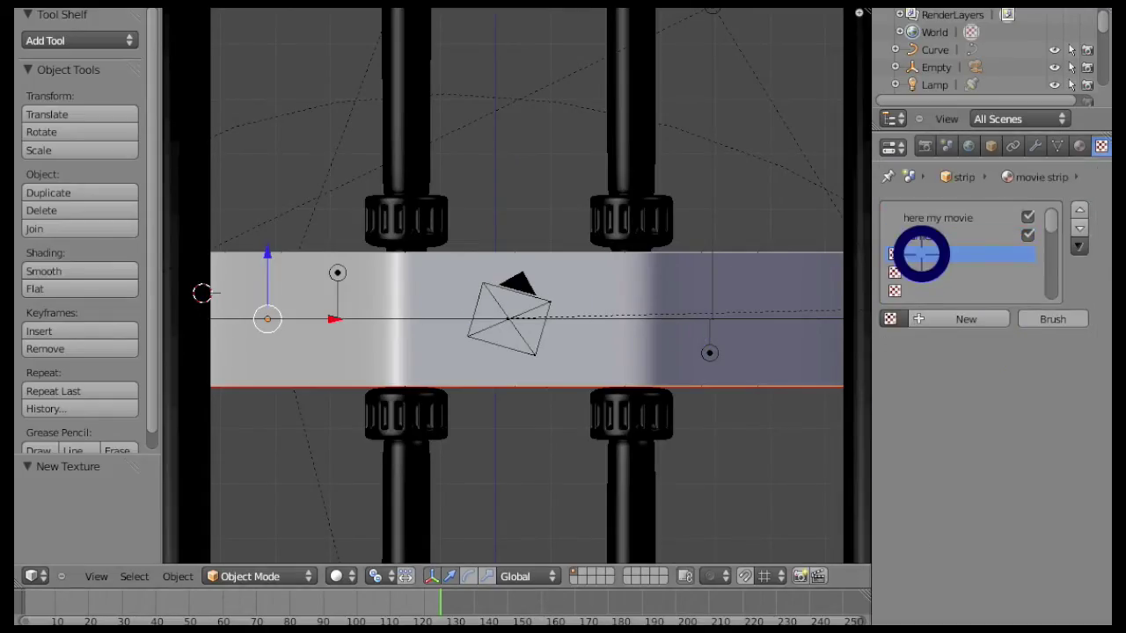
left_click(984, 318)
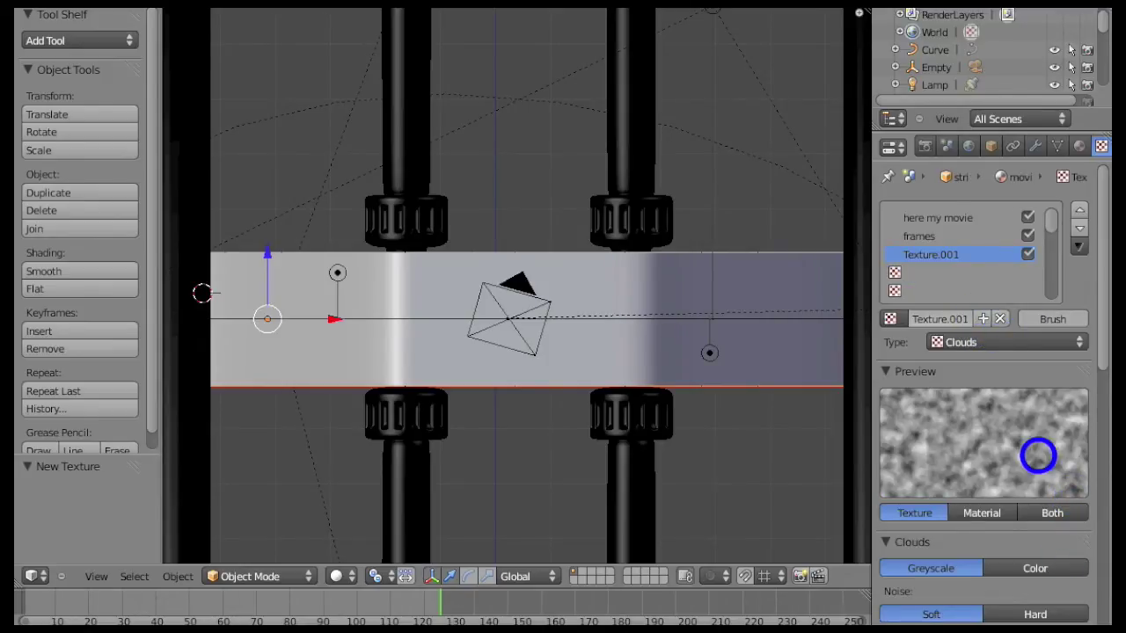
left_click(1040, 348)
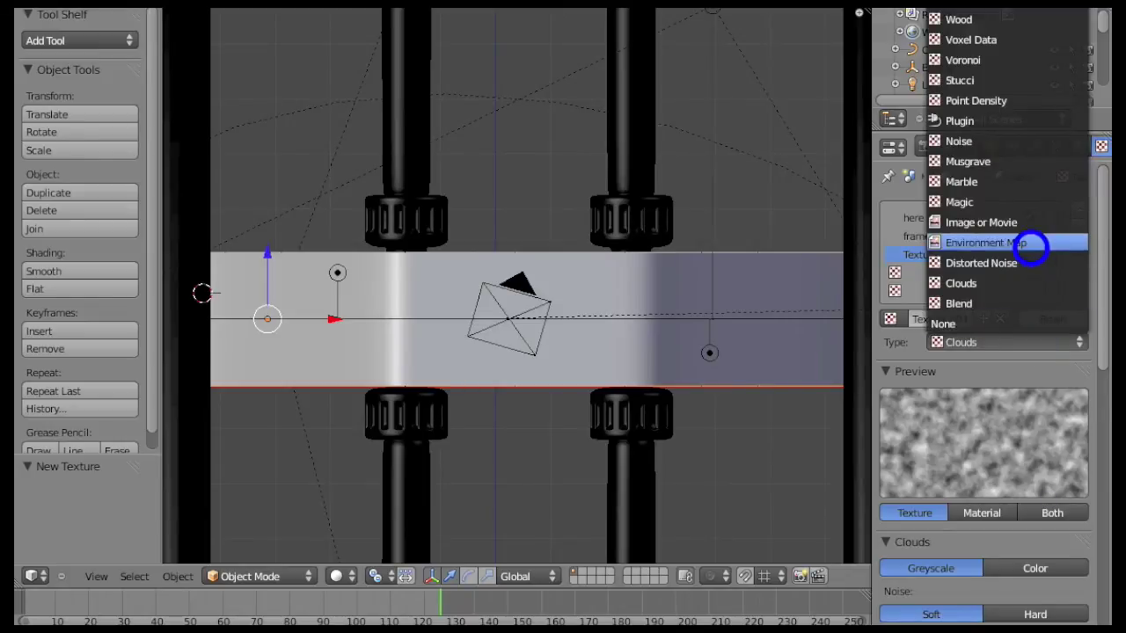
left_click(1030, 221)
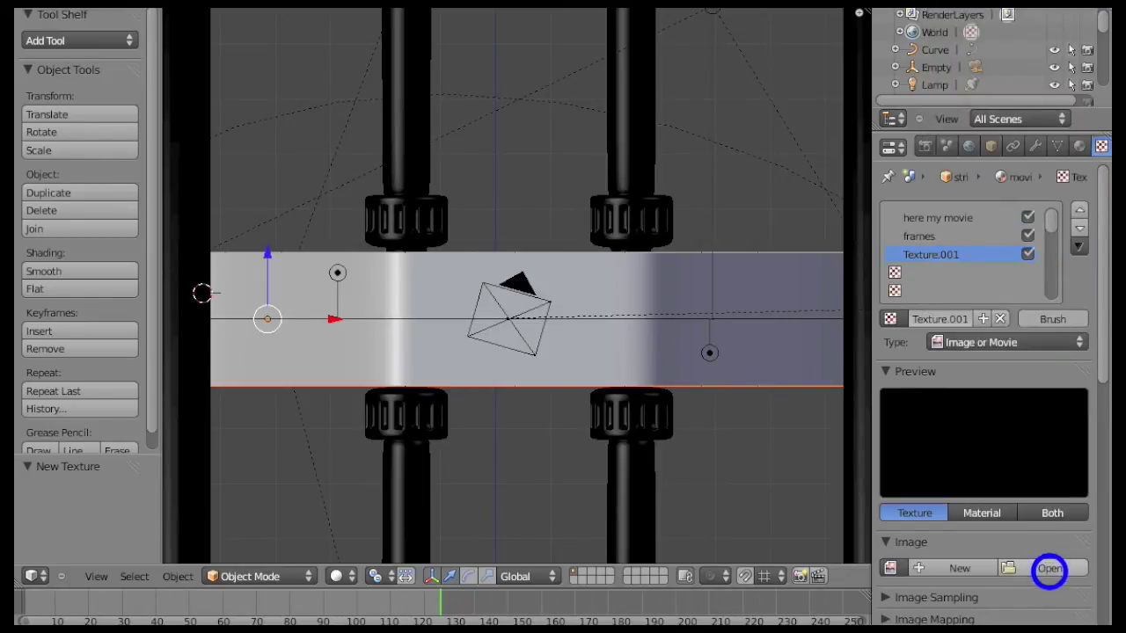
- Load holes.png into the third texture and preview both texture and material on a flat plane
left_click(1048, 570)
left_click(729, 138)
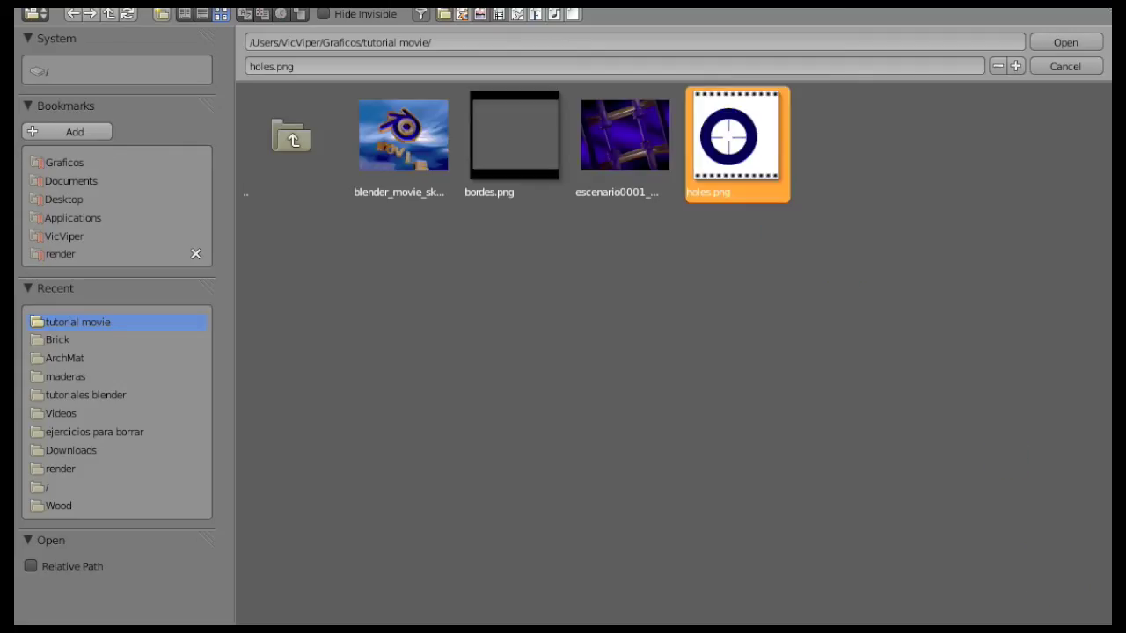
left_click(1082, 41)
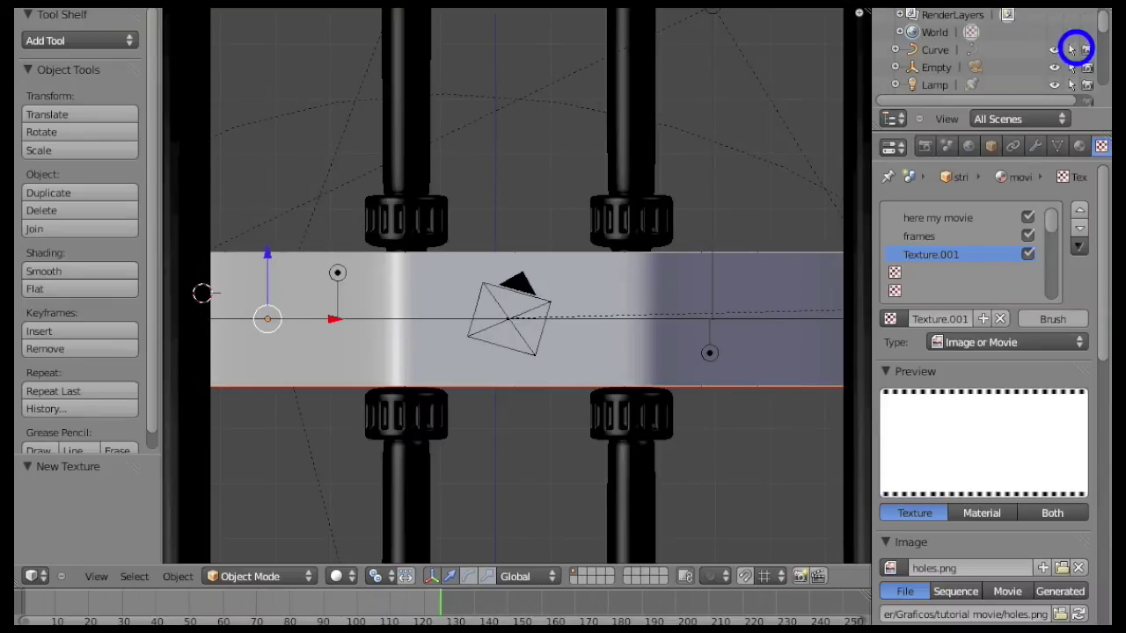
left_click(1039, 510)
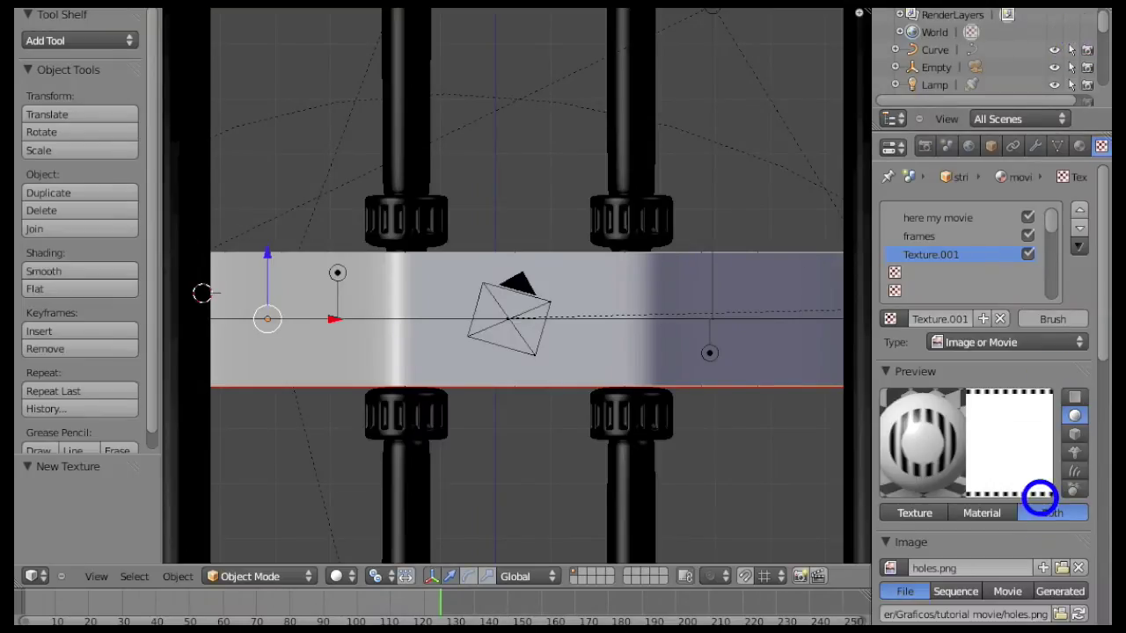
left_click(1075, 399)
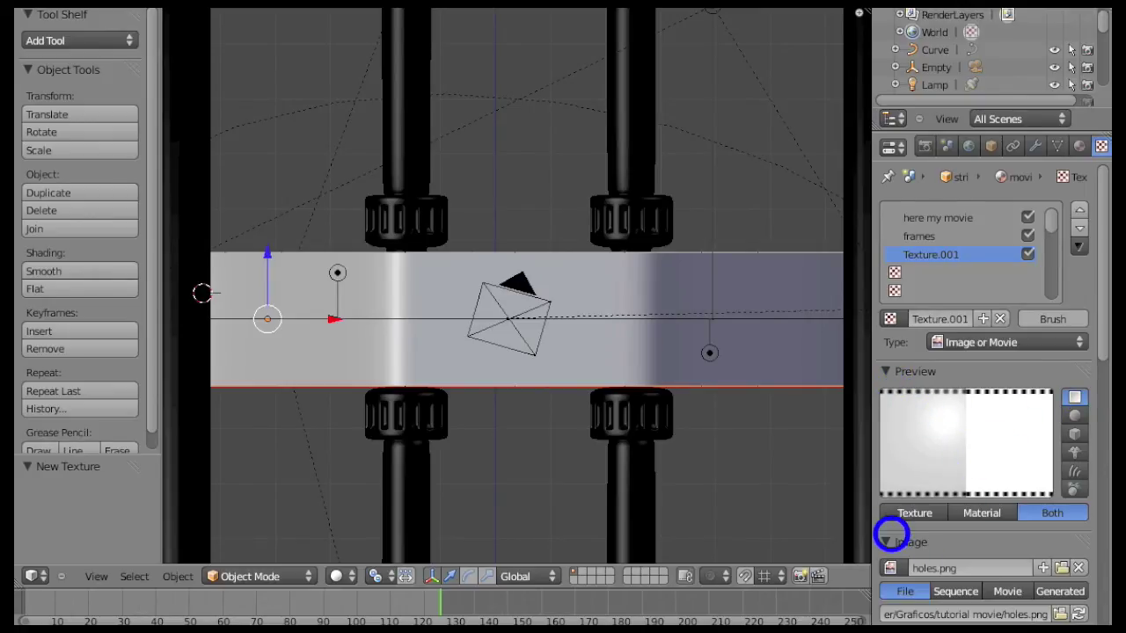
- Make the holes texture influence the diffuse alpha instead of the diffuse color
left_click(886, 541)
left_click(917, 605)
scroll(928, 581, "down", 4)
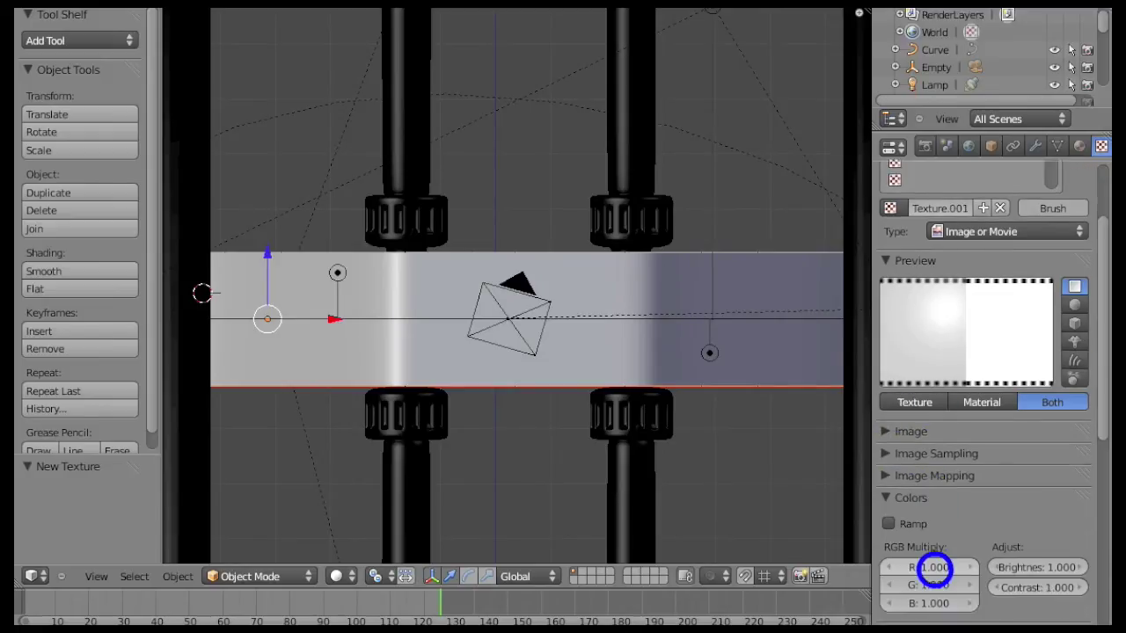
scroll(937, 566, "down", 4)
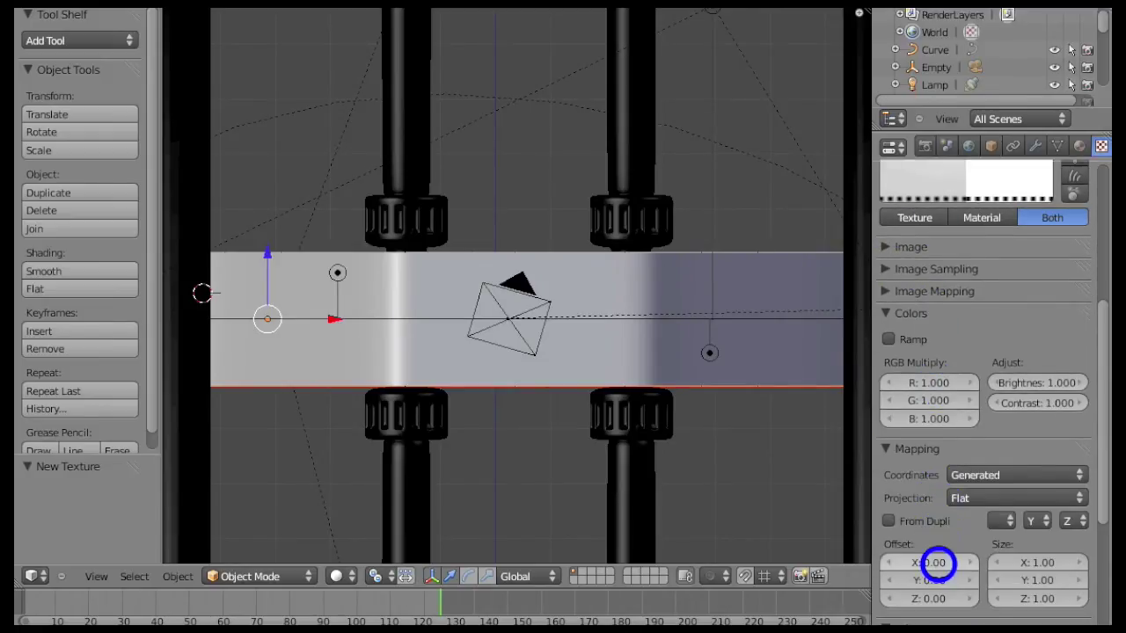
scroll(938, 563, "down", 6)
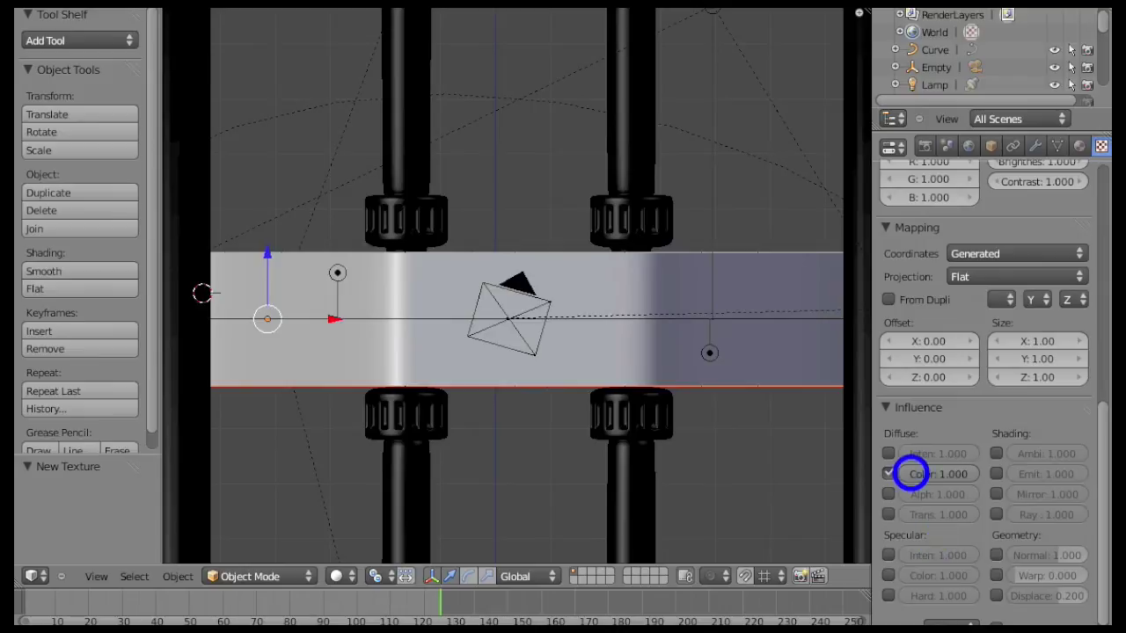
left_click(889, 474)
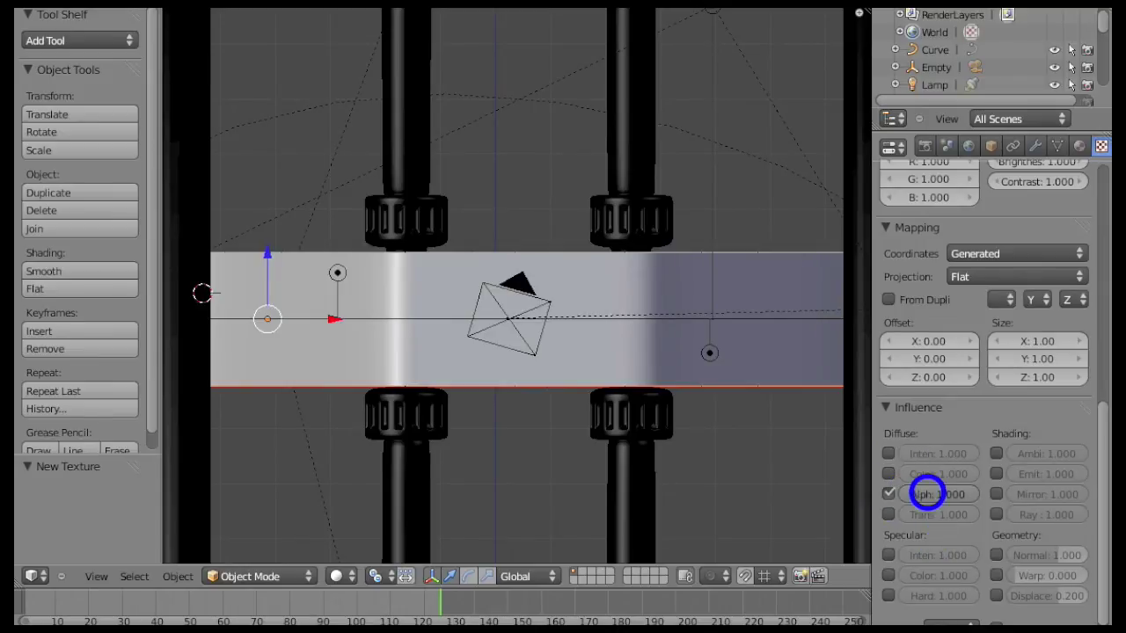
scroll(938, 495, "down", 2)
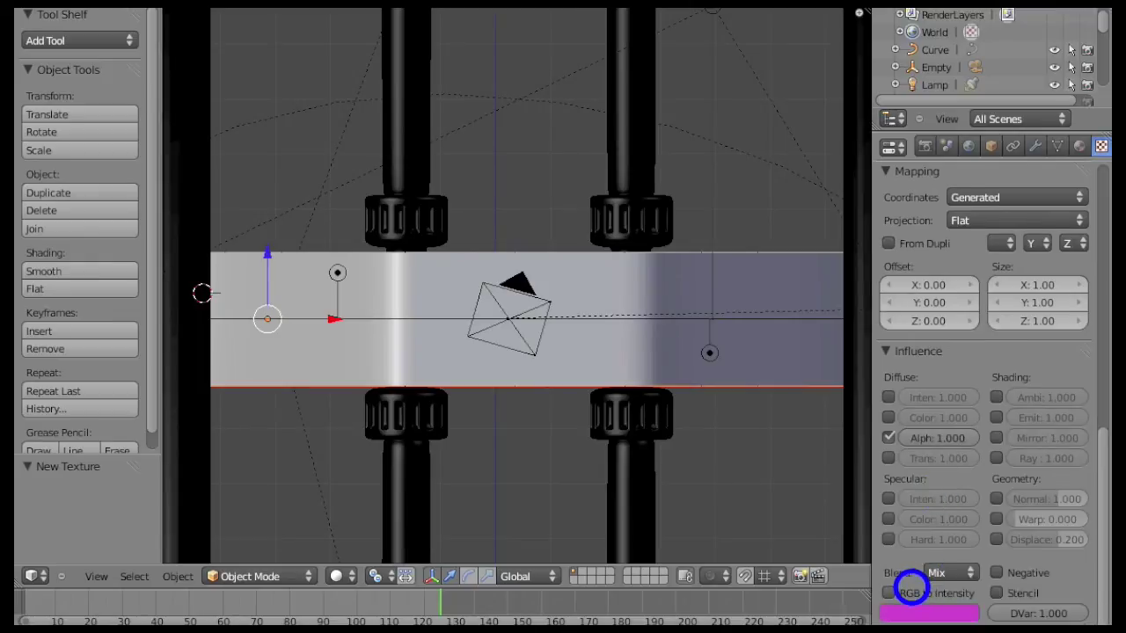
- Enable transparency for the movie strip material, using Z Transparency
scroll(967, 519, "up", 10)
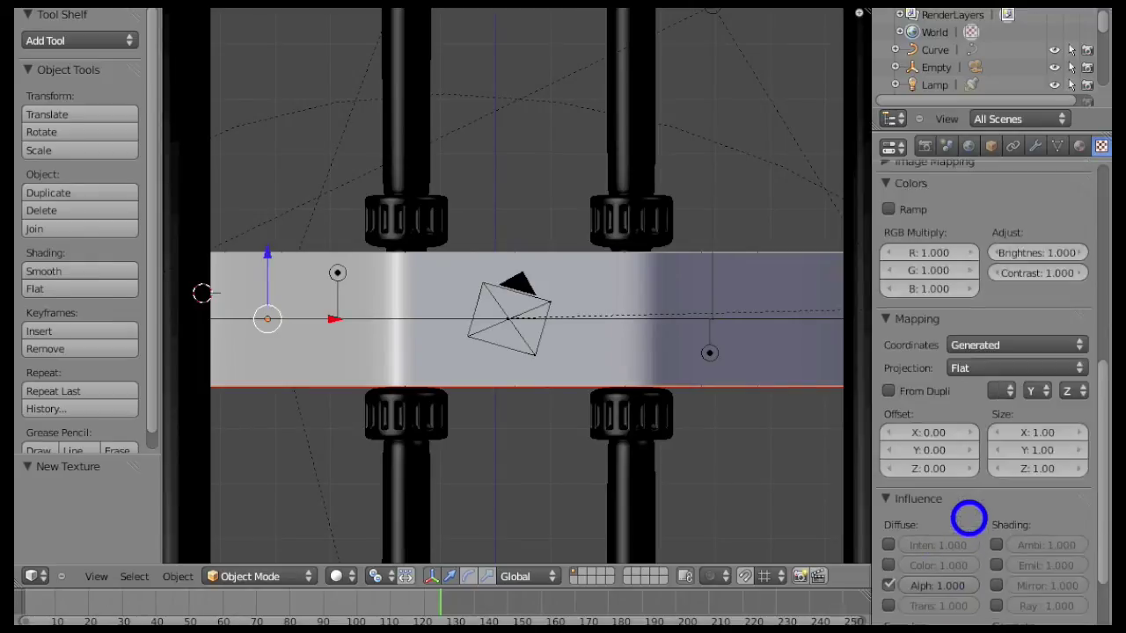
scroll(965, 510, "up", 9)
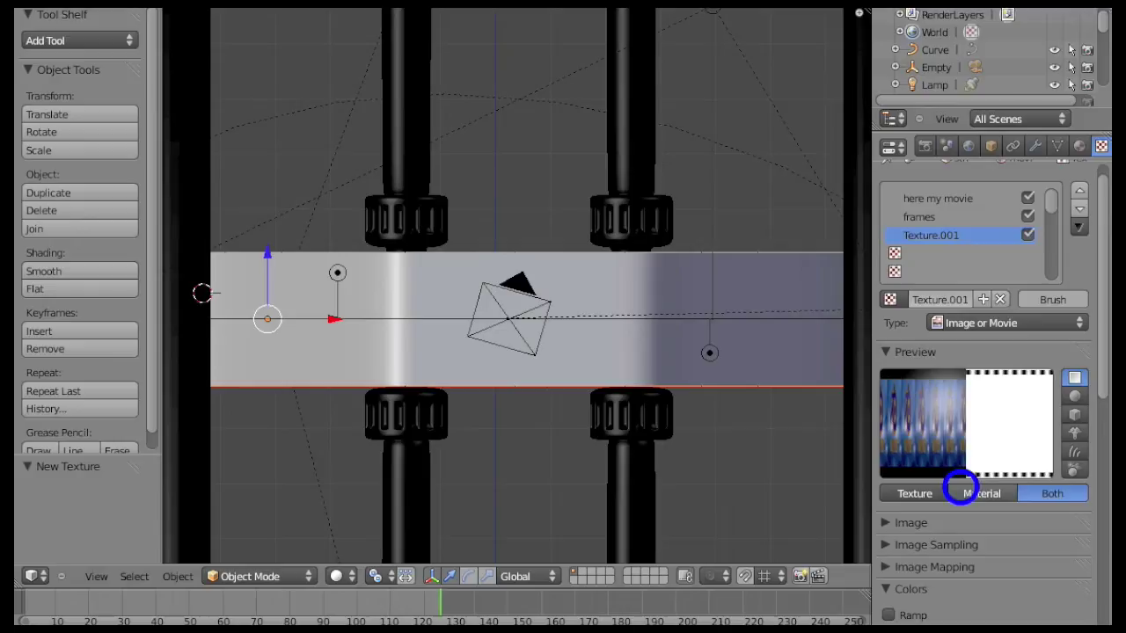
scroll(968, 439, "up", 1)
left_click(1079, 146)
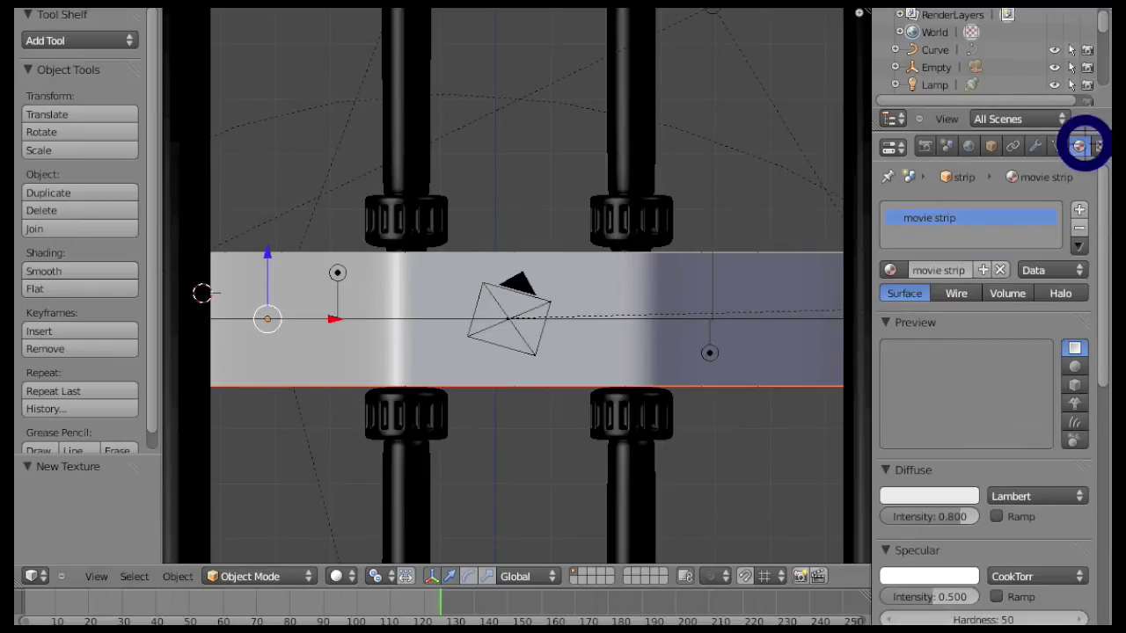
scroll(980, 410, "down", 7)
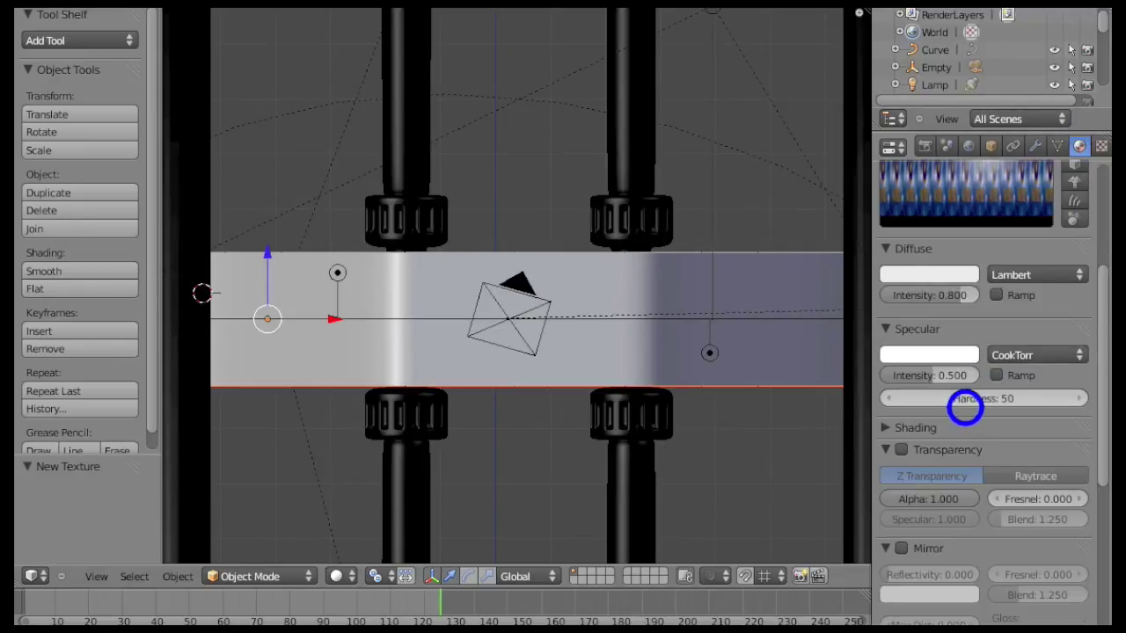
scroll(965, 406, "down", 2)
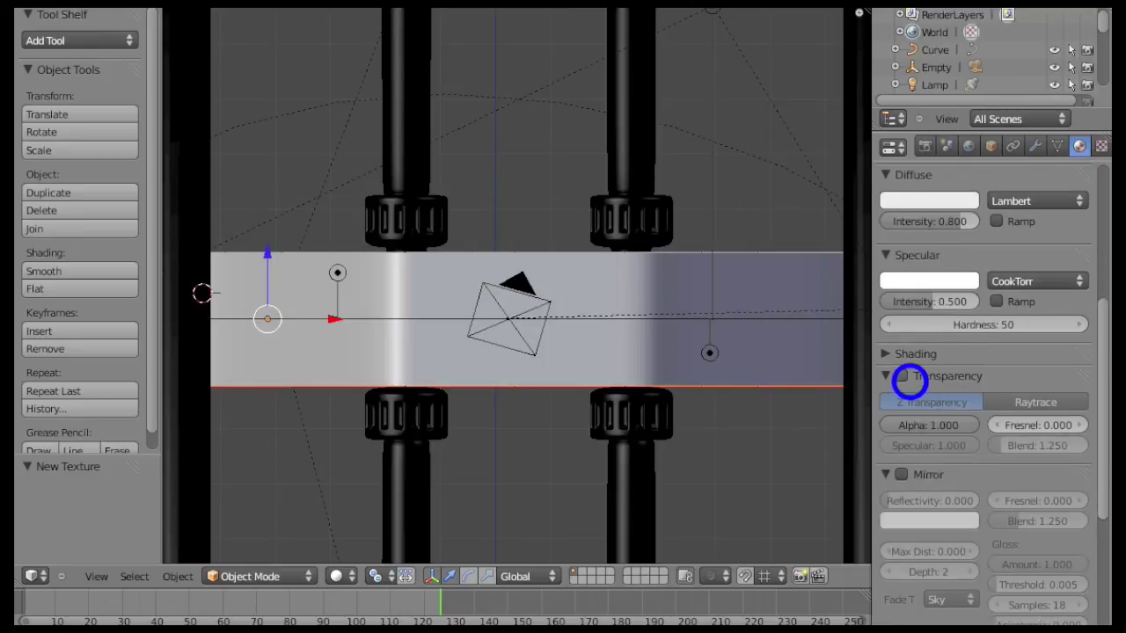
left_click(903, 376)
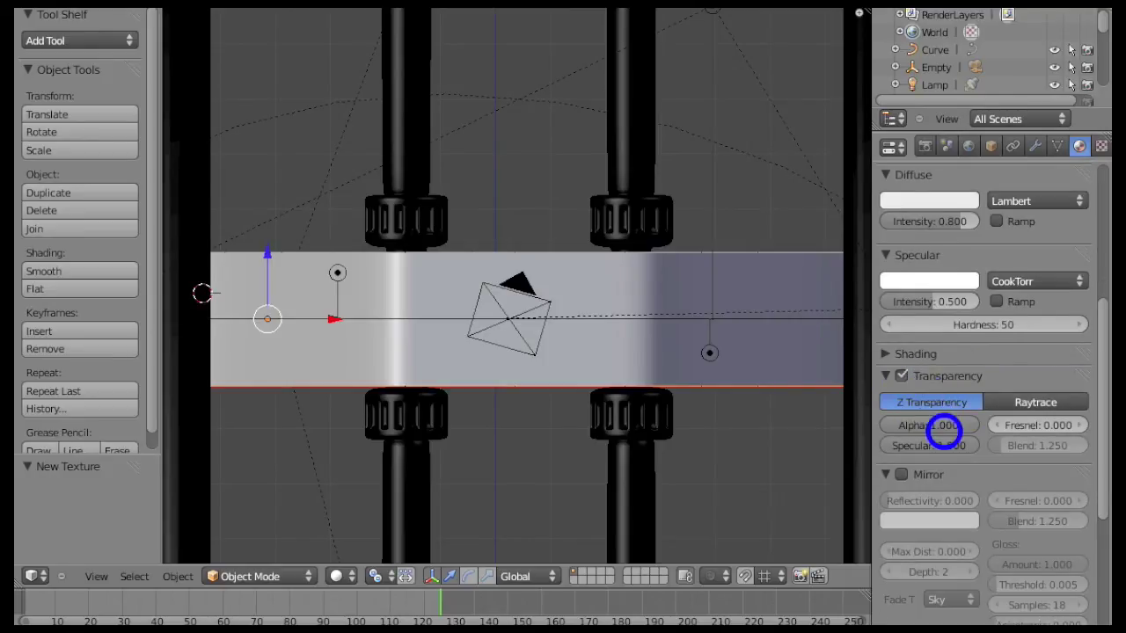
- Set the movie strip material's transparency alpha to 0 and the holes texture's mapping size X to 8
mouse_move(955, 427)
left_mouse_down()
mouse_move(701, 432)
mouse_move(939, 426)
left_mouse_up()
scroll(988, 413, "up", 6)
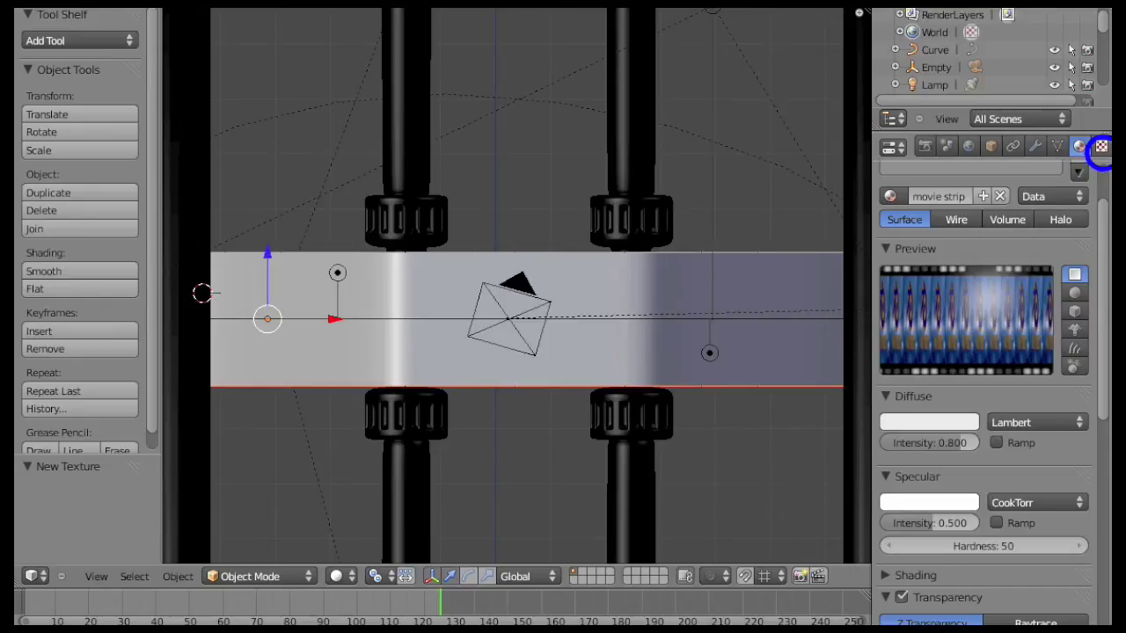
left_click(1102, 146)
scroll(1008, 391, "down", 10)
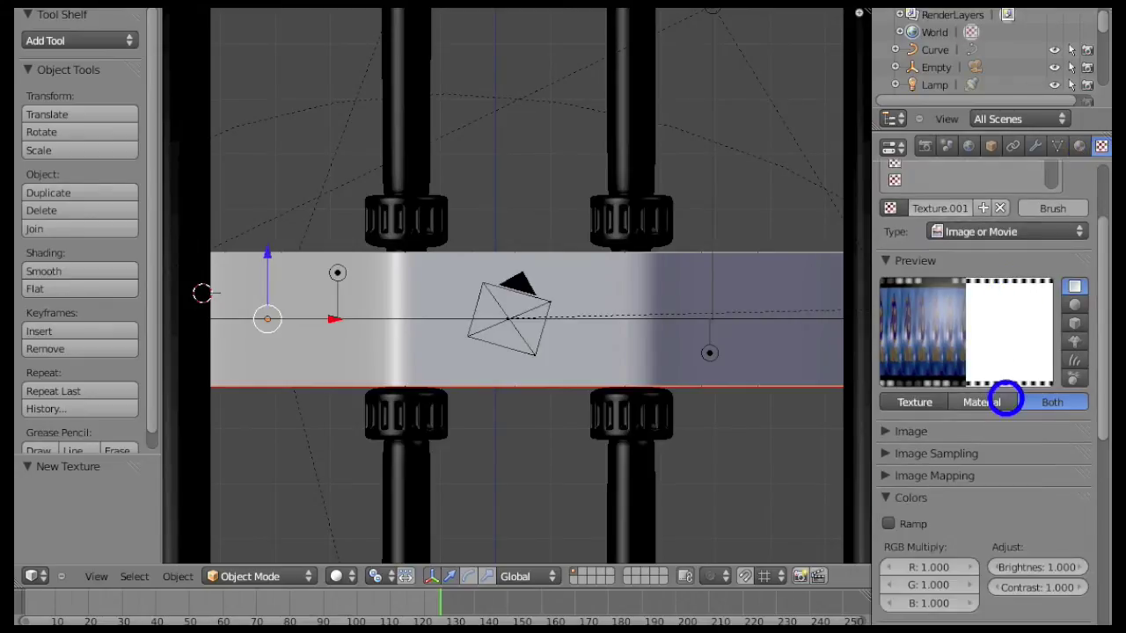
scroll(1008, 390, "down", 3)
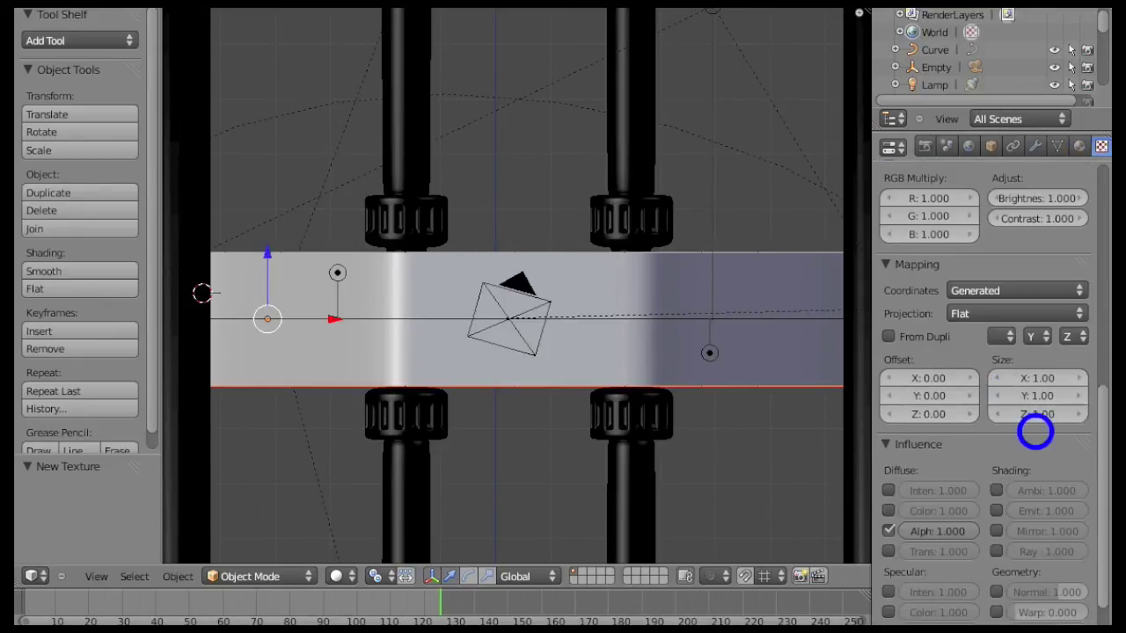
left_click(1039, 384)
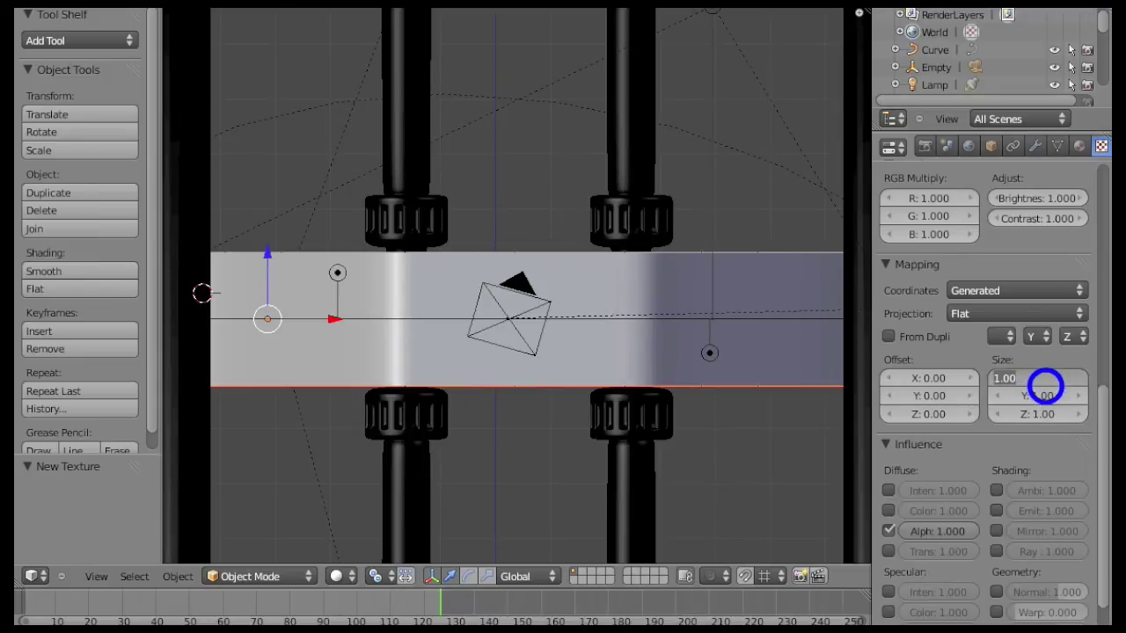
key("Return")
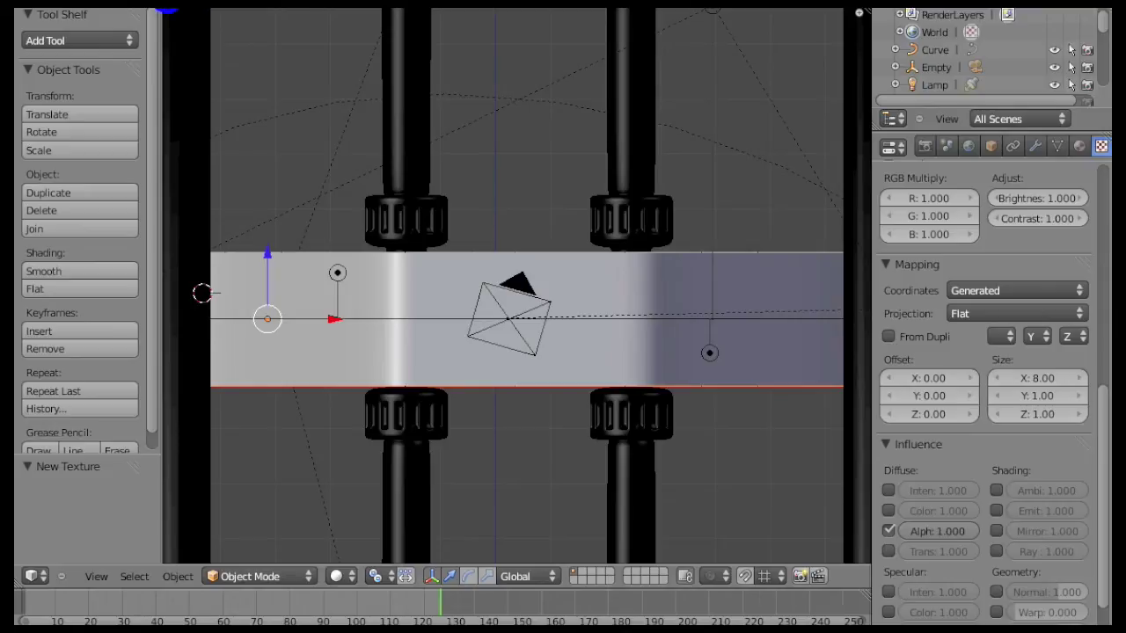
left_click(165, 7)
- Set the movie strip material's shading Emit value to 0.30
left_click(1079, 146)
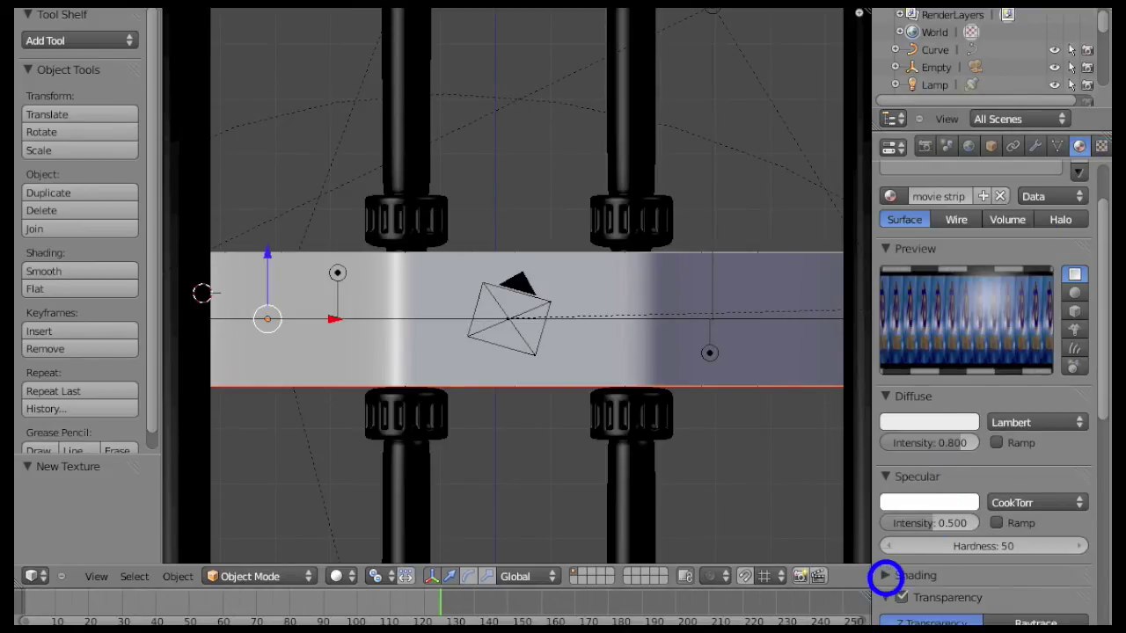
left_click(885, 575)
scroll(935, 526, "down", 3)
left_click_drag(918, 491, 989, 493)
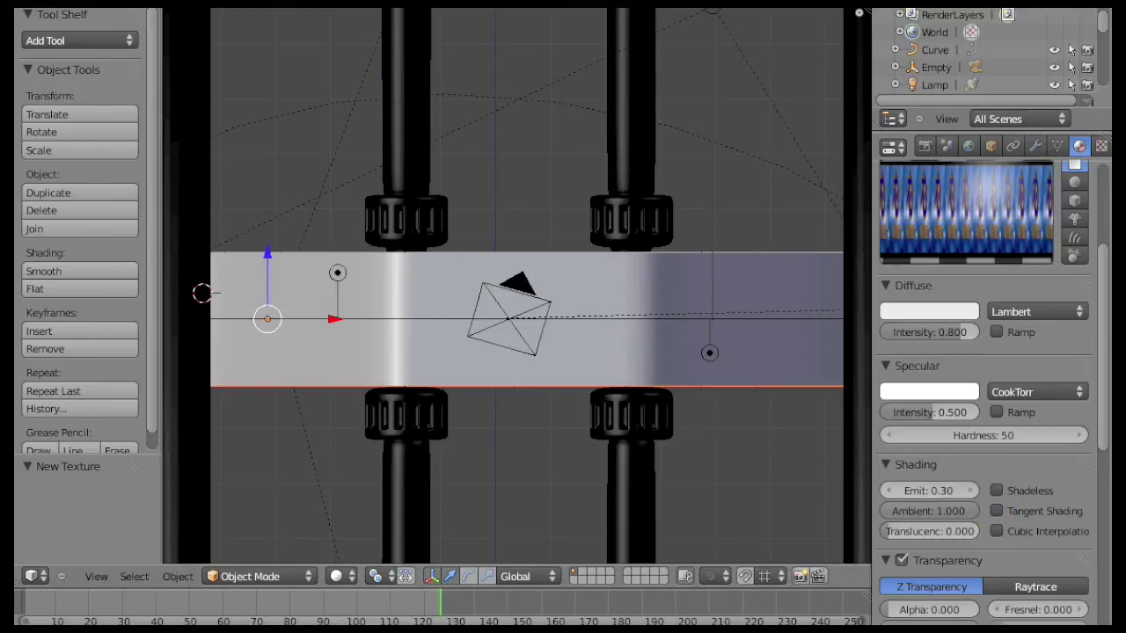
- Render the current frame to check the film strip, and return to the 3D view
left_click(171, 4)
left_click(160, 11)
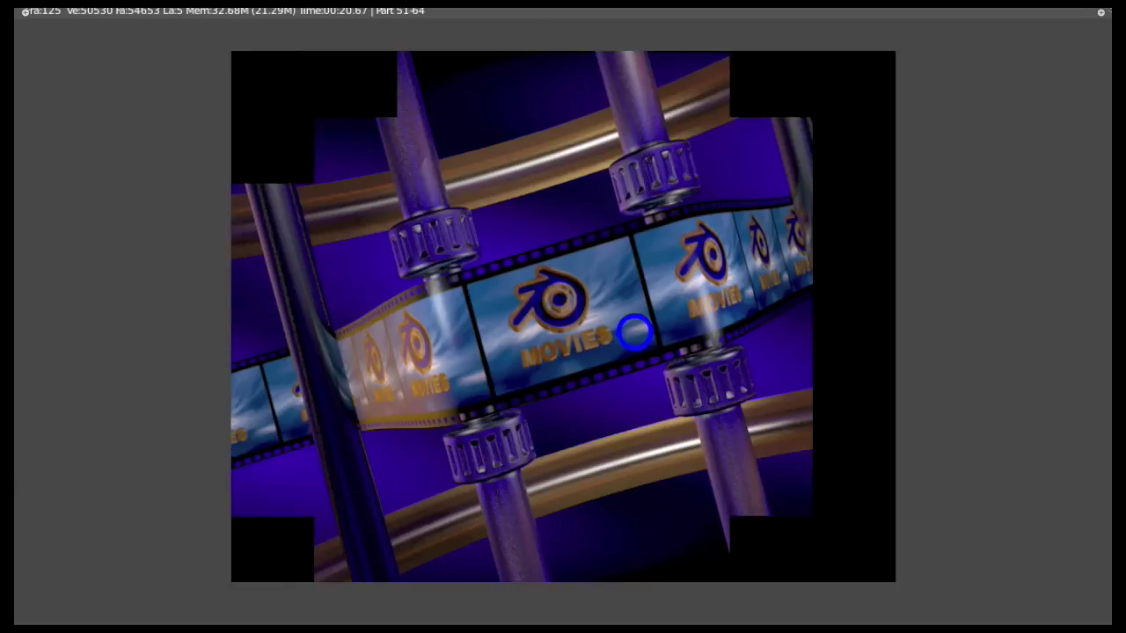
key("Escape")
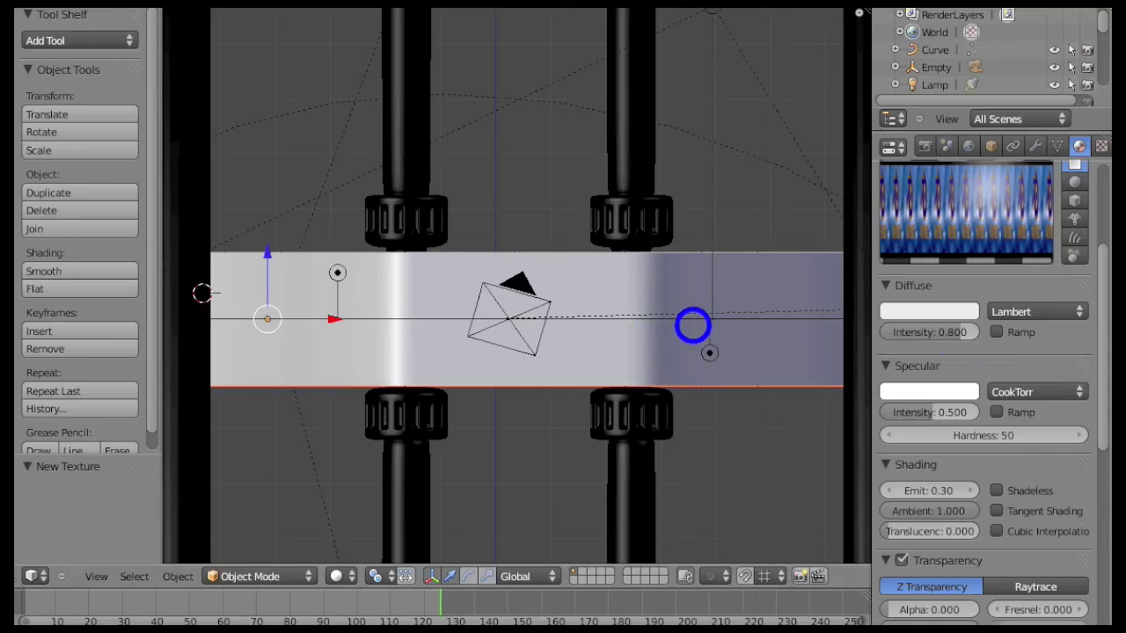
- Select the "here my movie" texture of the strip and collapse its Colors settings to reach the mapping options
left_click(1102, 146)
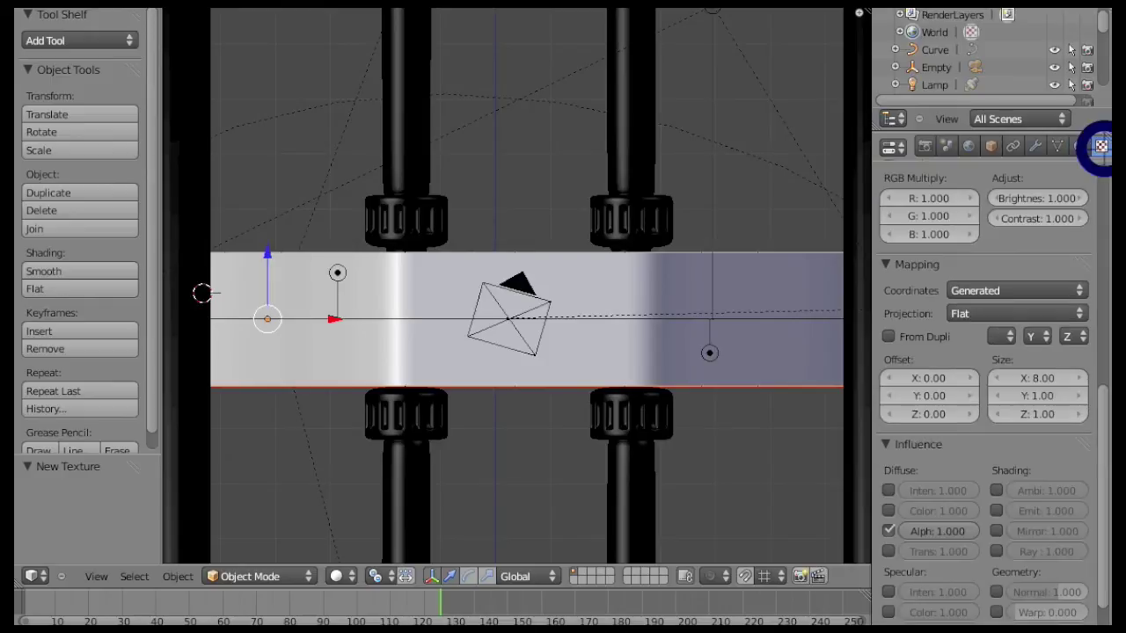
scroll(963, 343, "up", 5)
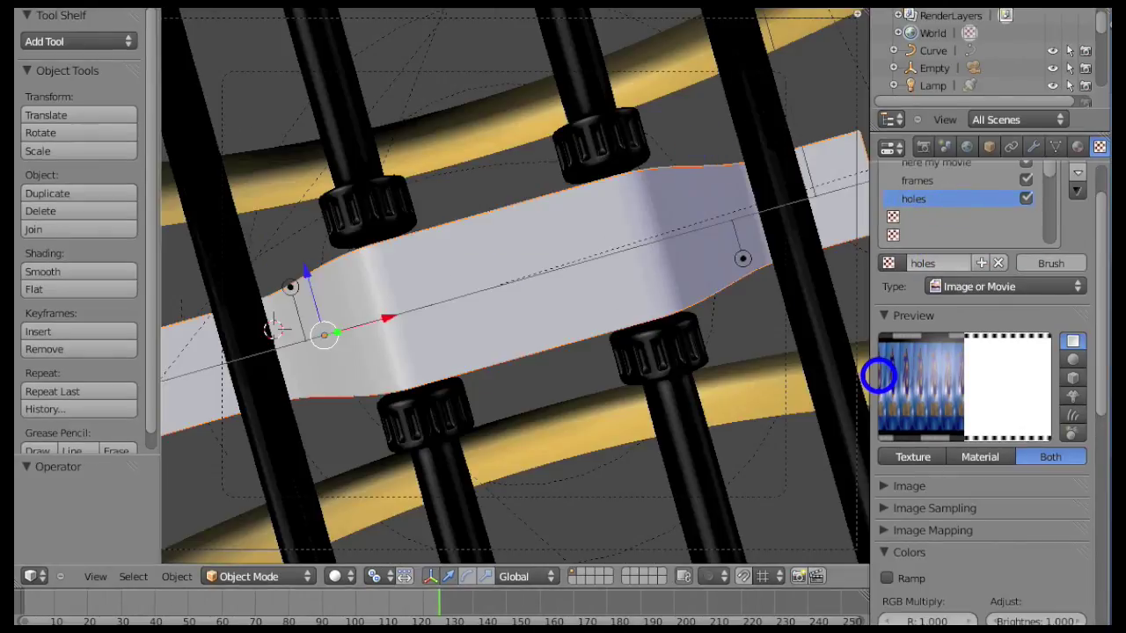
scroll(962, 360, "up", 1)
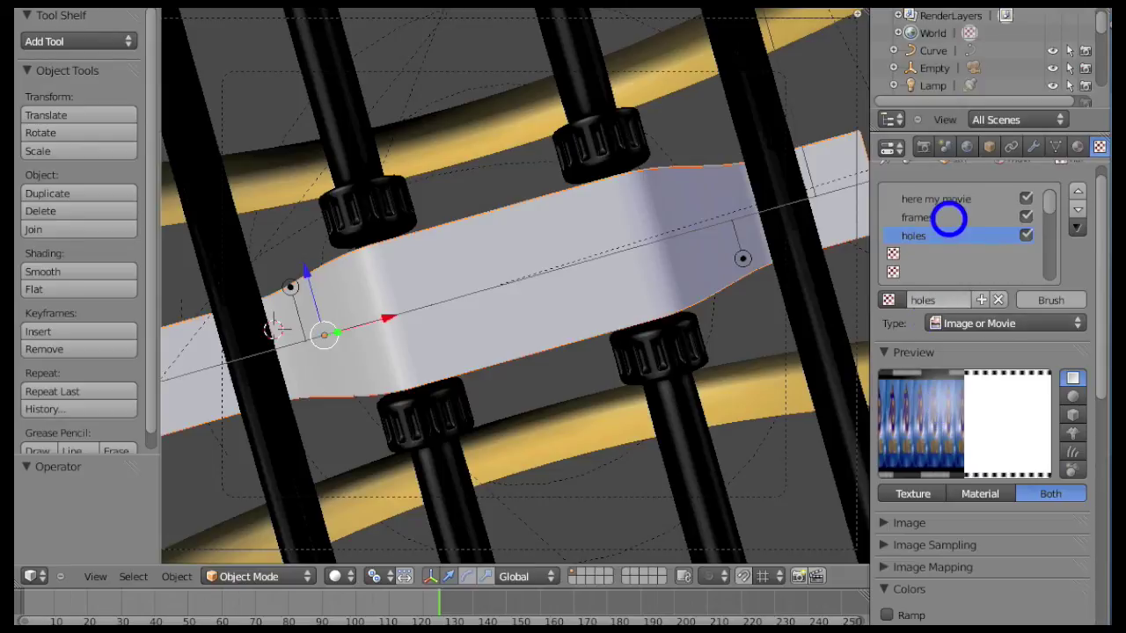
left_click(950, 199)
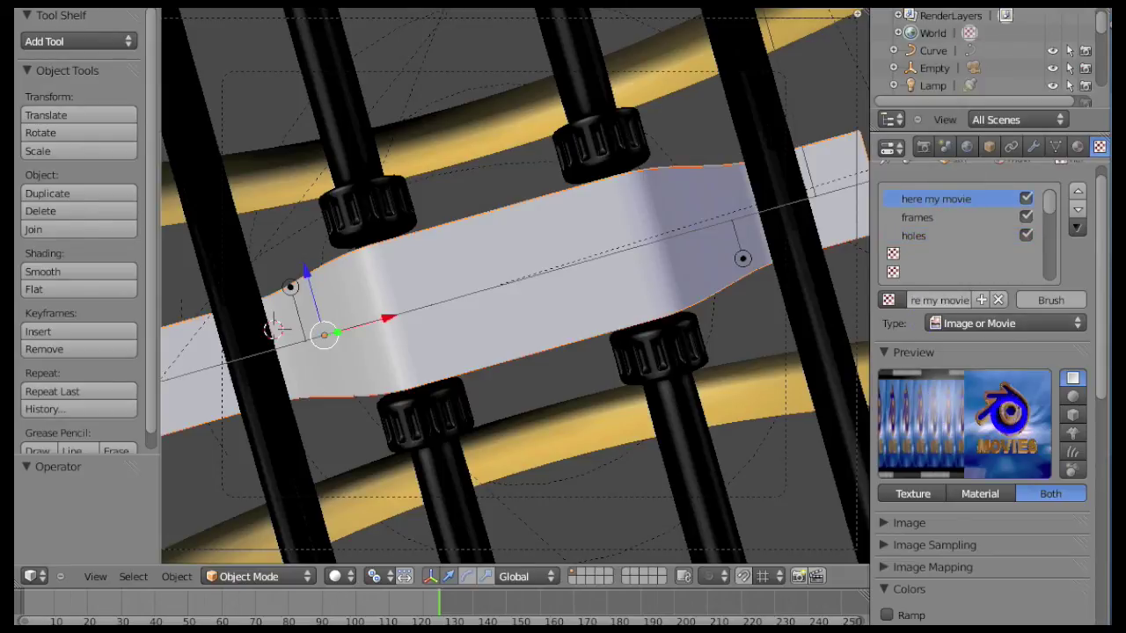
scroll(983, 406, "down", 5)
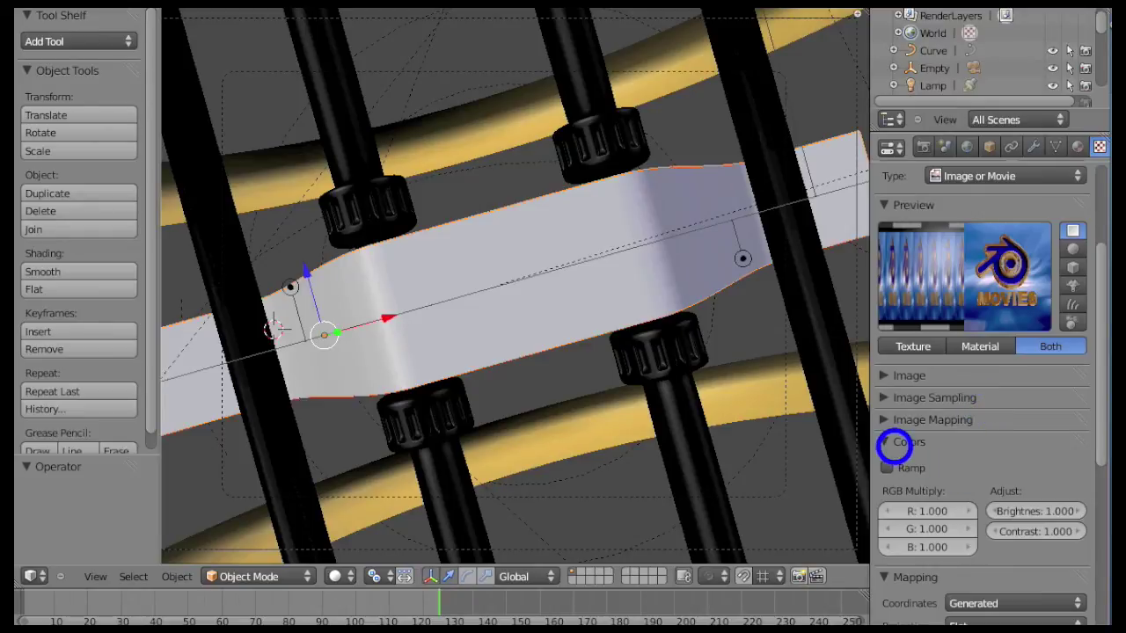
left_click(888, 441)
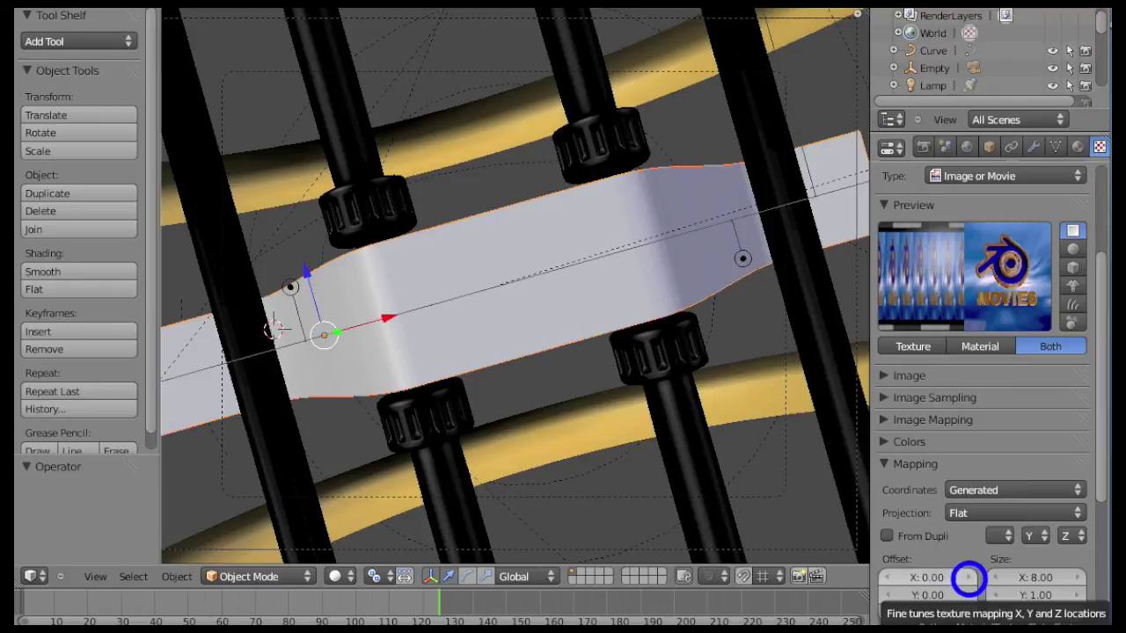
- Try shifting the movie texture's X offset up to 0.40 and return it to 0
left_click(968, 578)
left_click(969, 578)
left_click(968, 578)
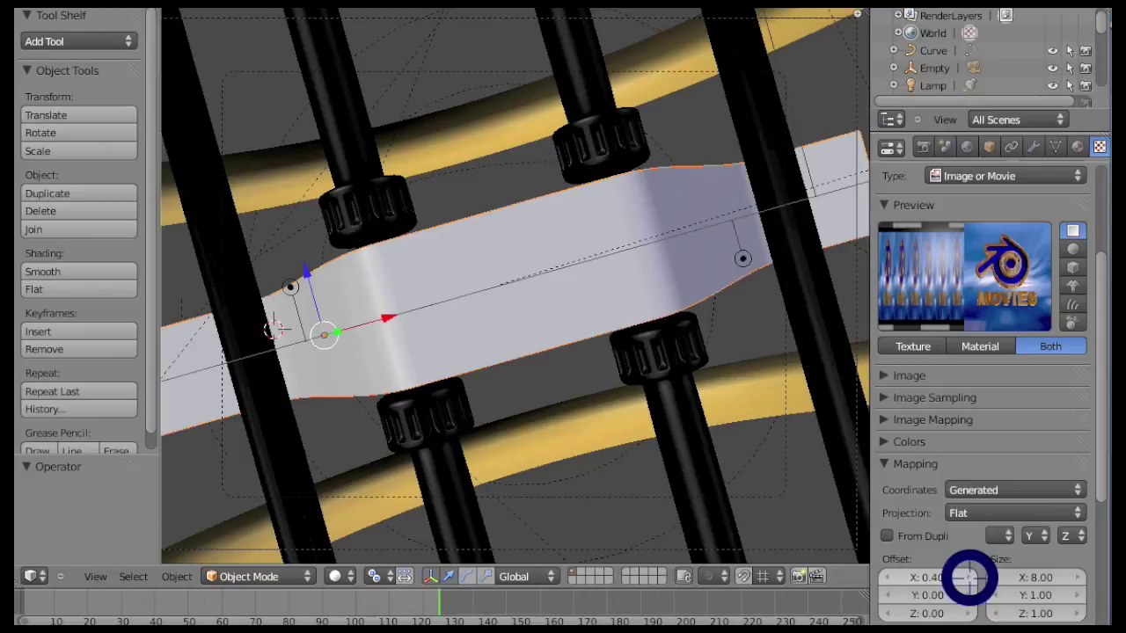
left_click(888, 578)
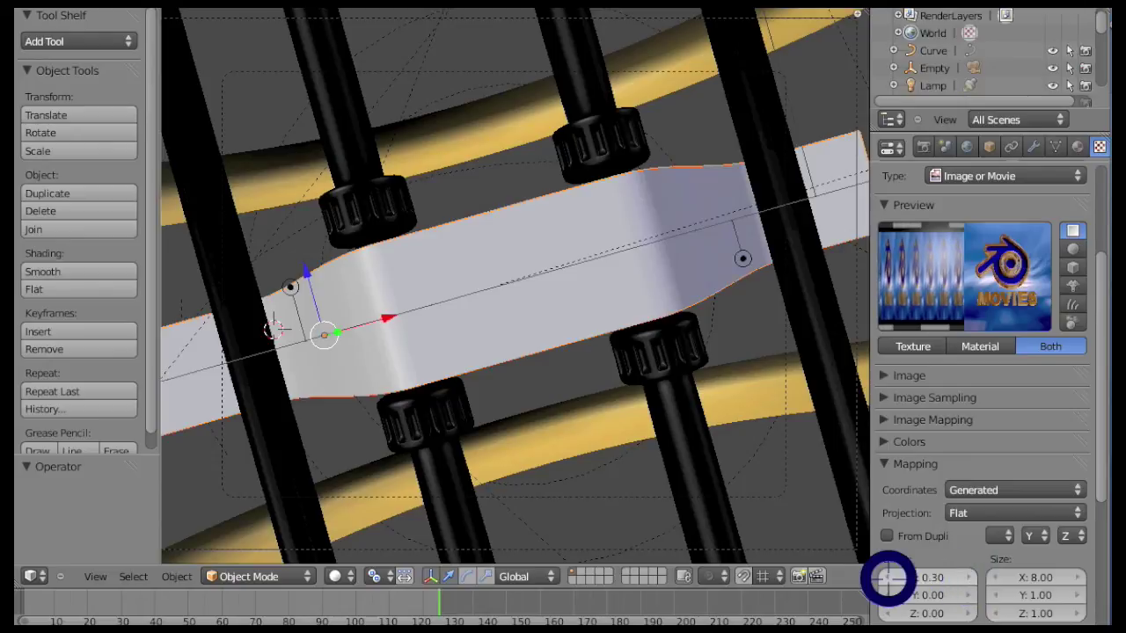
left_click(887, 578)
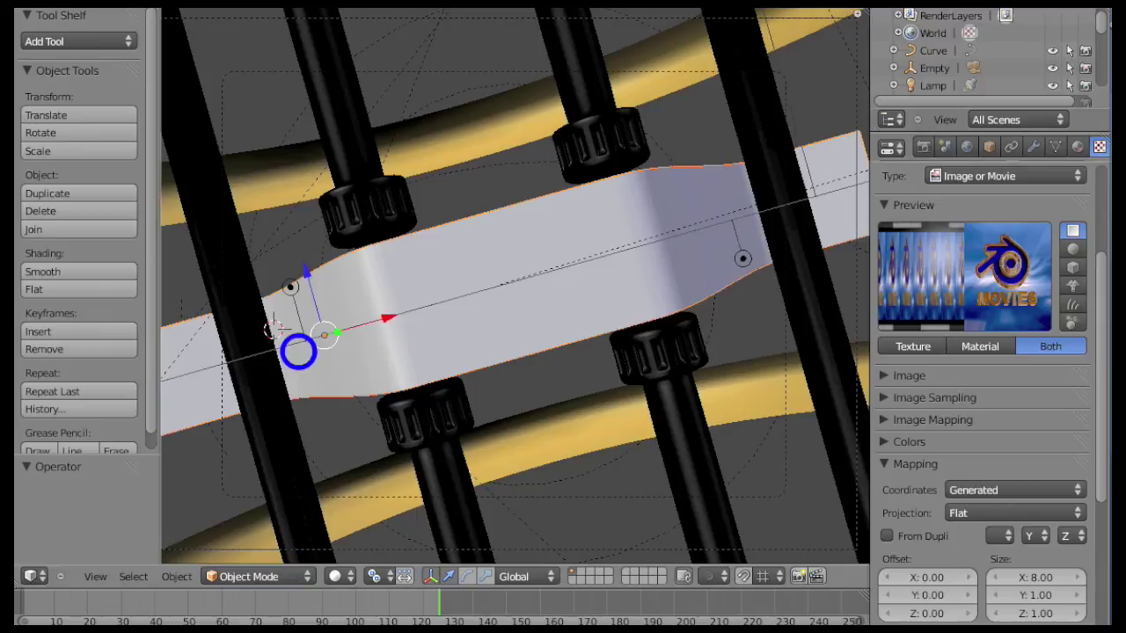
- Hide the tool shelf, split the 3D view vertically and change one half into a Graph Editor
key("t")
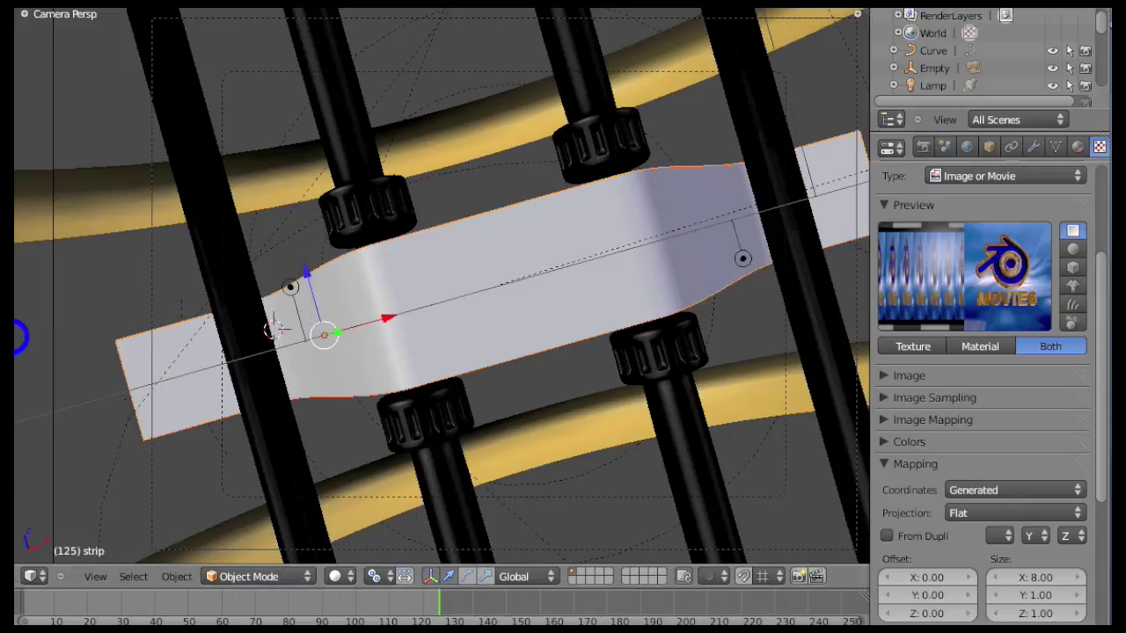
left_click_drag(23, 583, 545, 597)
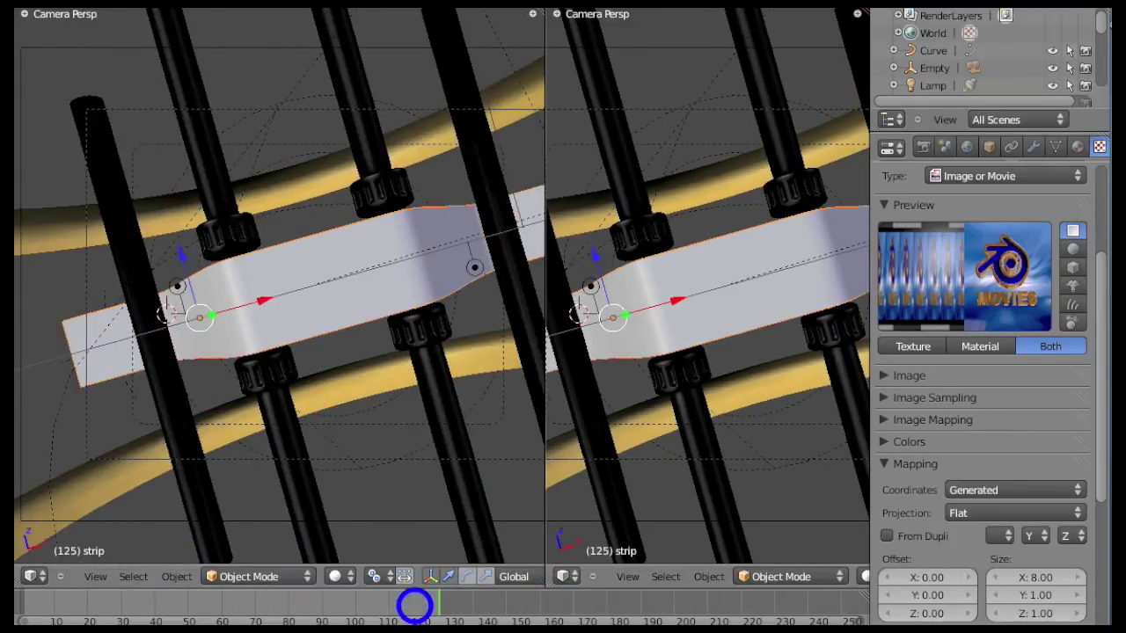
left_click(31, 577)
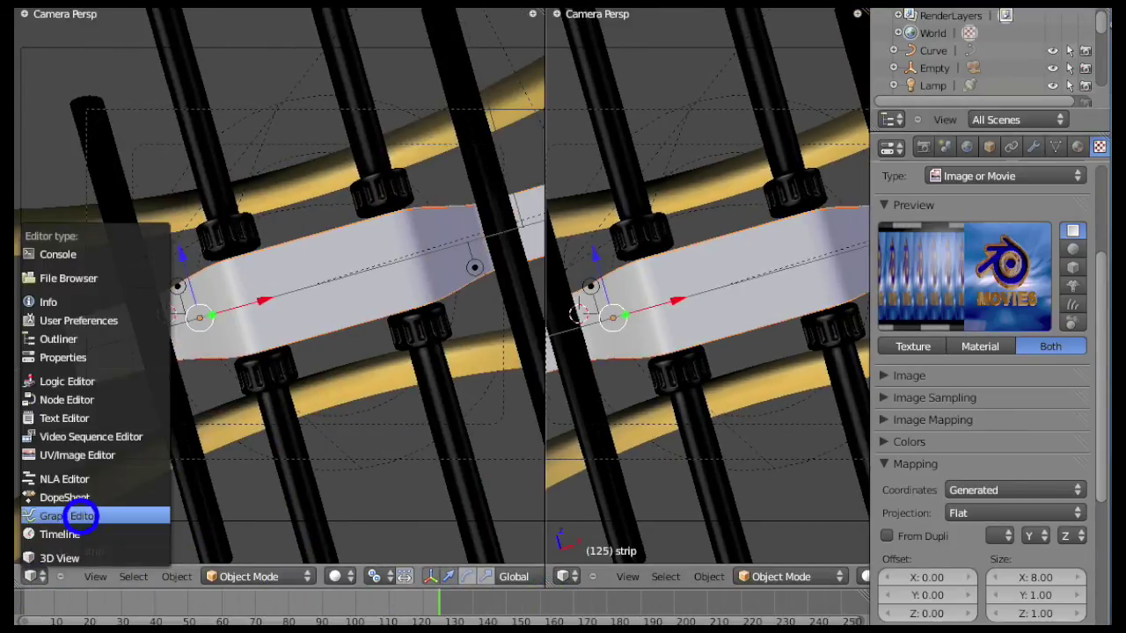
left_click(83, 513)
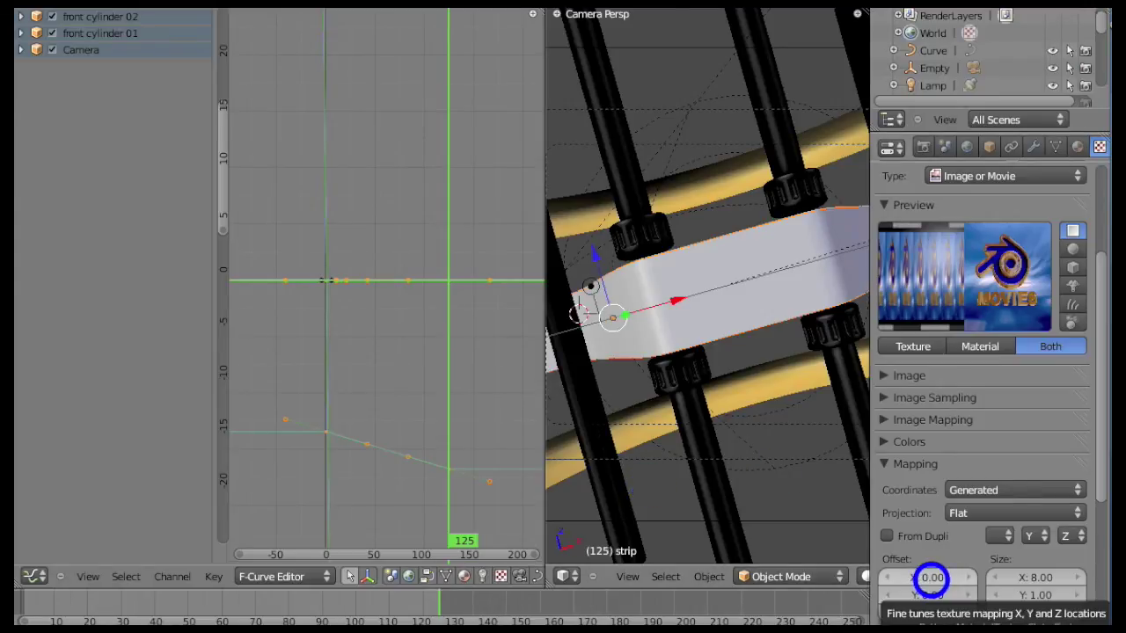
- Keyframe the movie texture's mapping offset of 0 at frame 1 and expand the strip material's animation channels
left_click(931, 577)
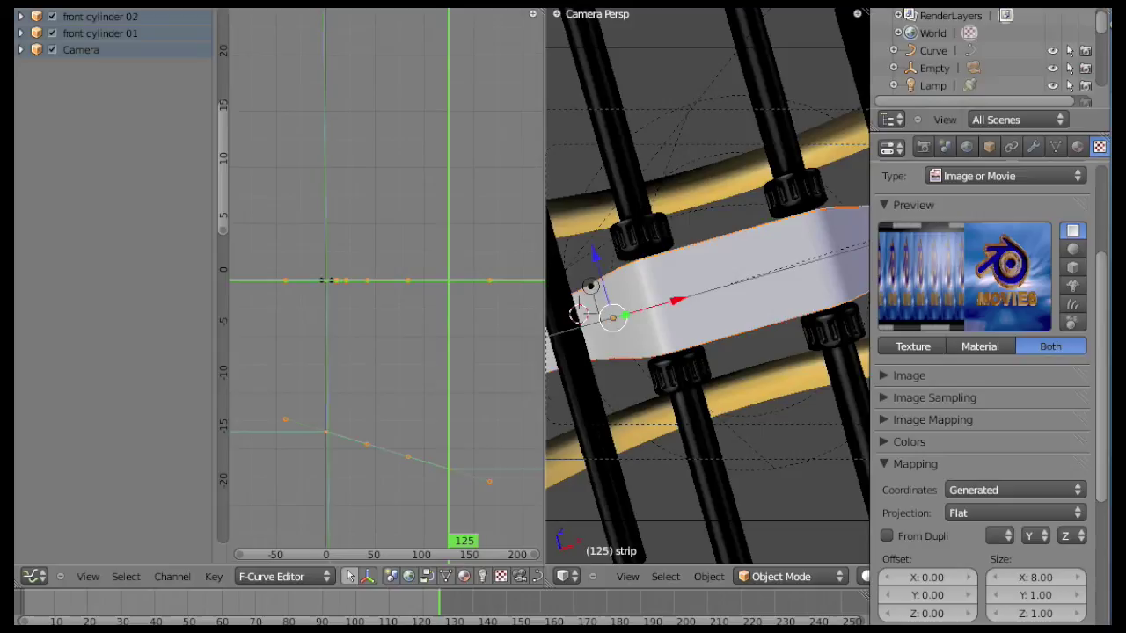
left_click(574, 631)
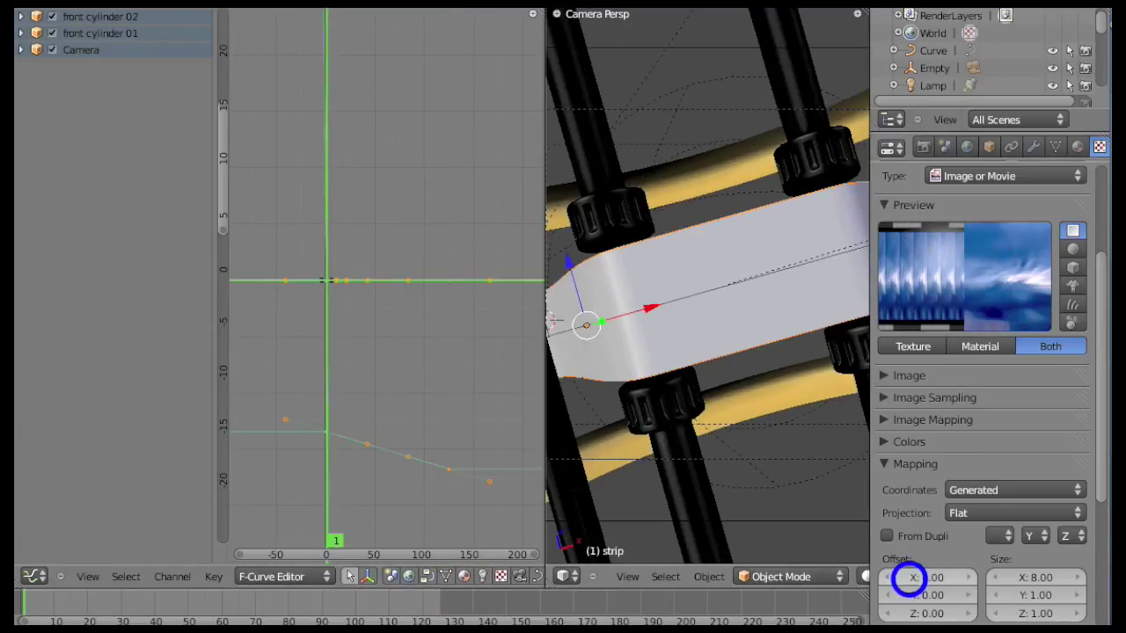
key("i")
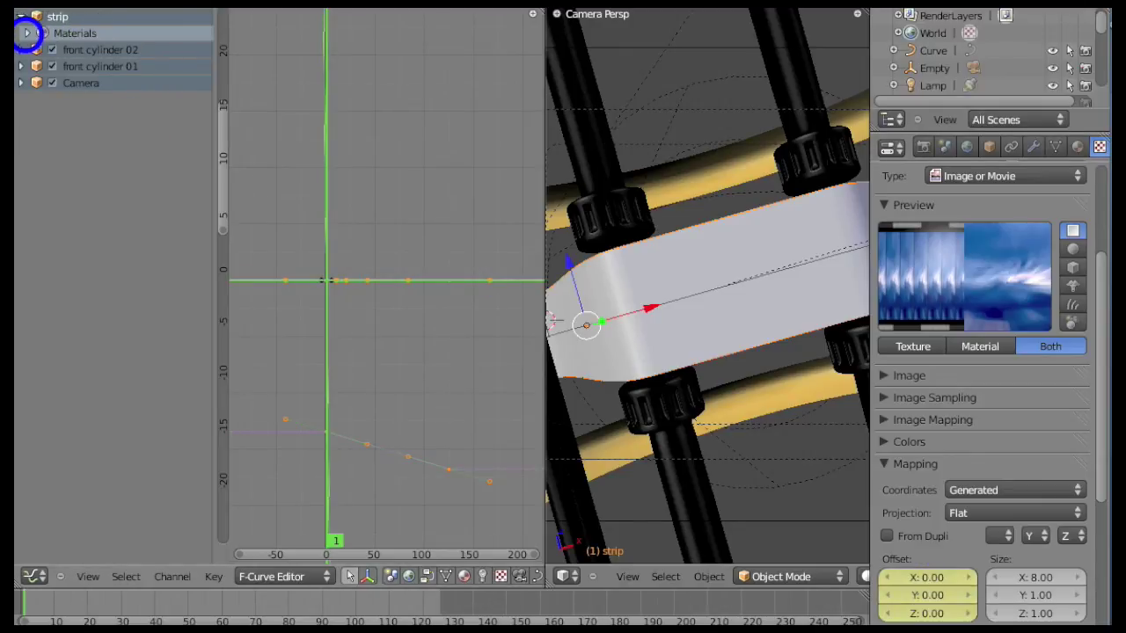
left_click(28, 33)
left_click(40, 50)
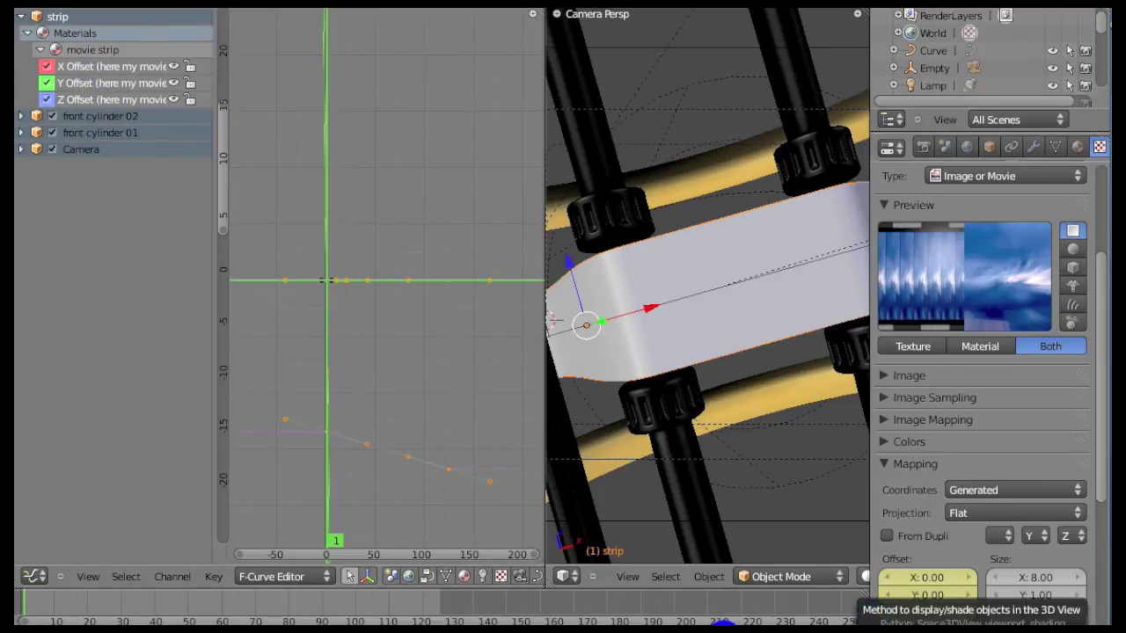
- Set the movie texture's X offset to 3 at frame 125 and insert a keyframe for it
key("shift+Right")
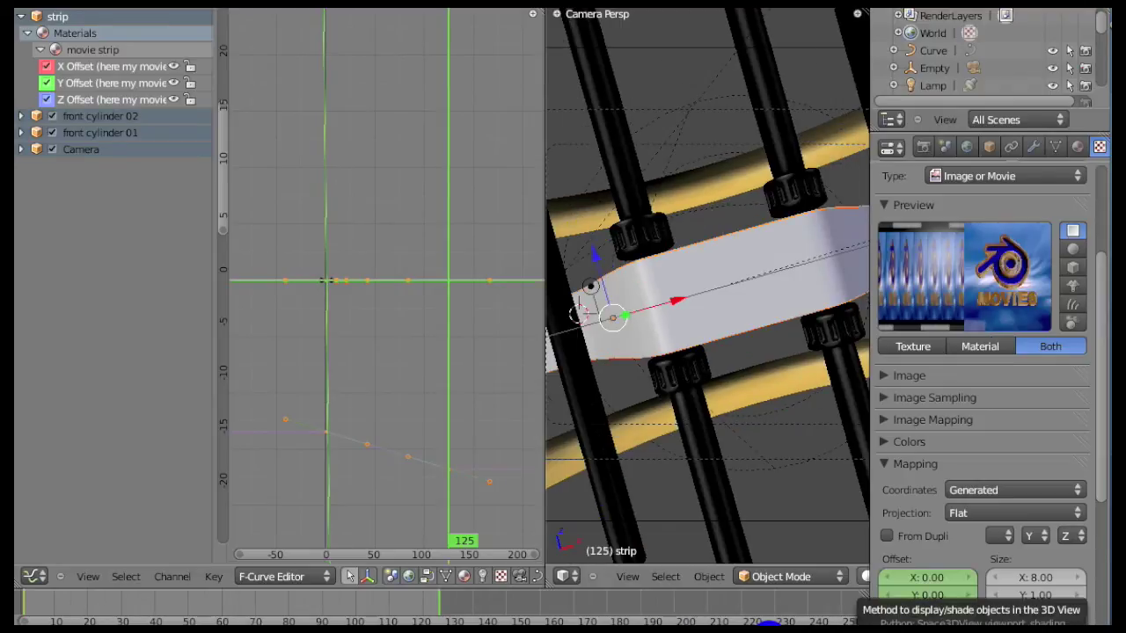
left_click(925, 577)
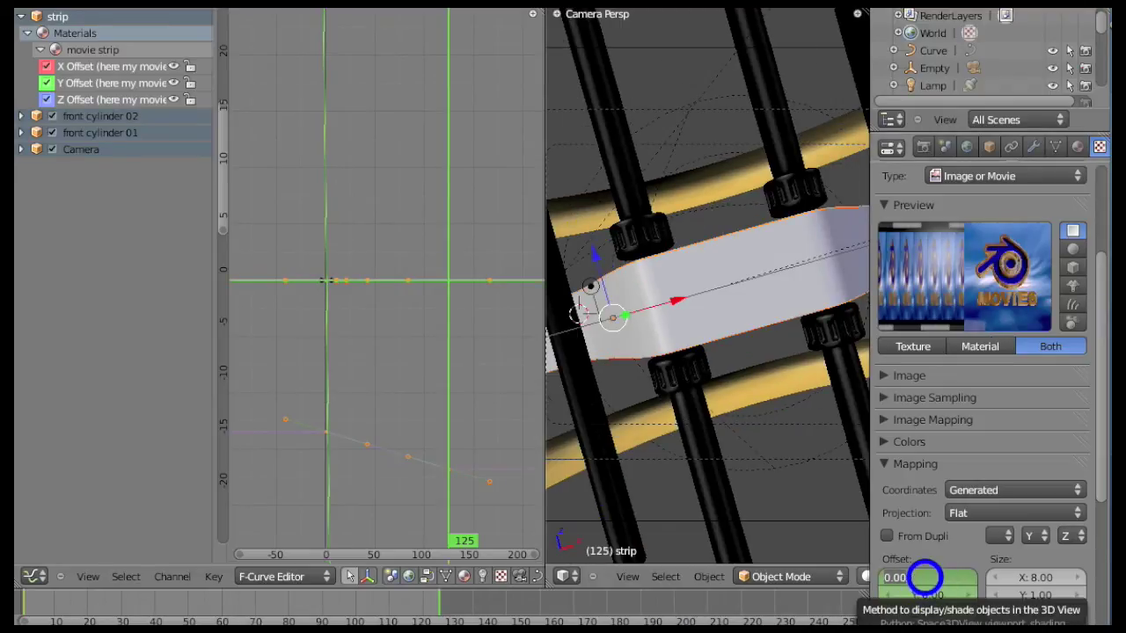
type("1")
key("Return")
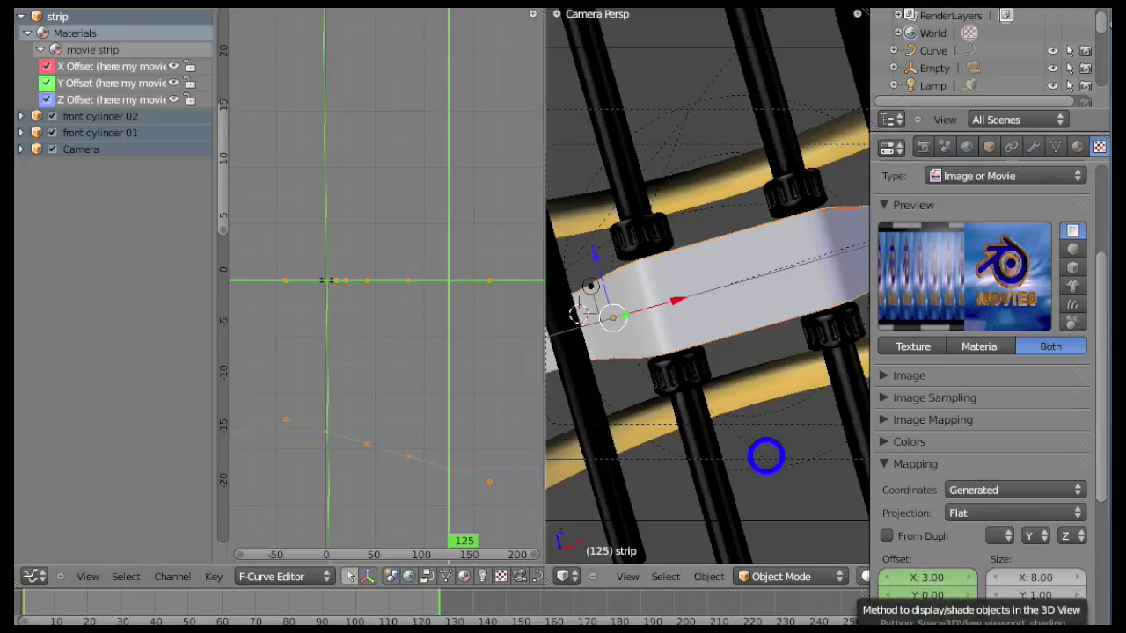
key("i")
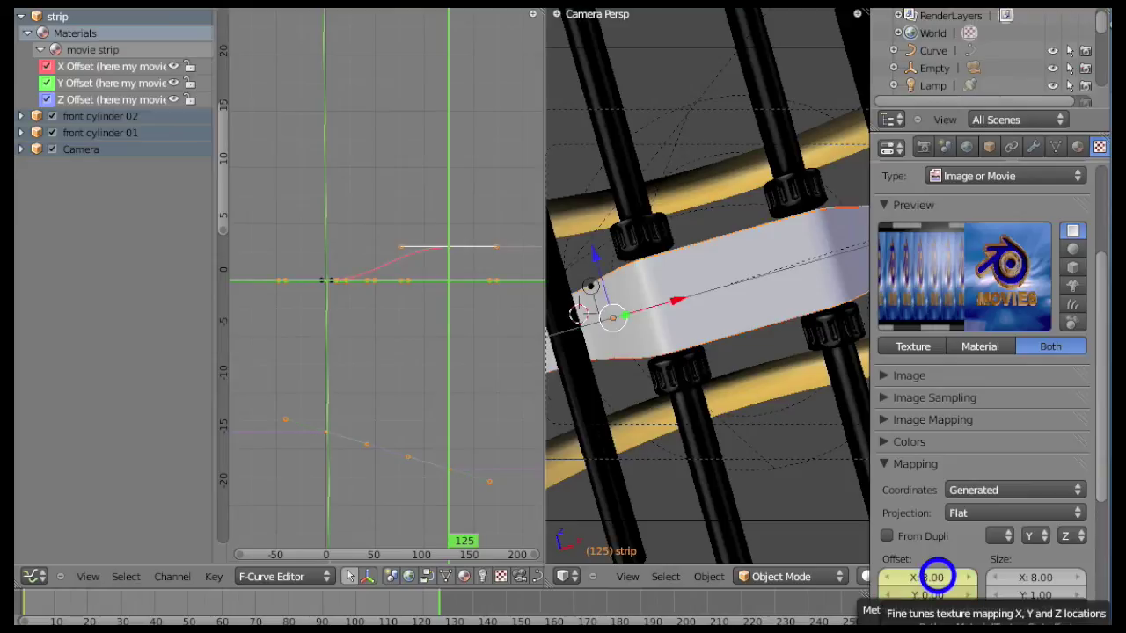
- Make the movie texture's X Offset curve linear by setting its keyframe handles to Vector
middle_click_drag(444, 339, 452, 255, "ctrl")
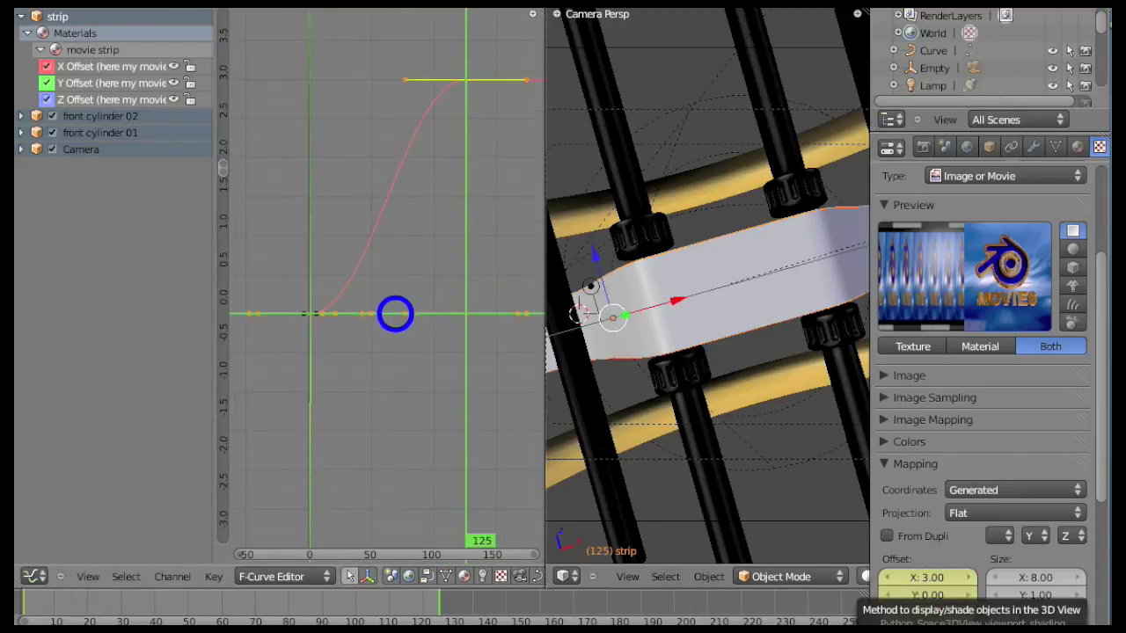
scroll(393, 330, "up", 4)
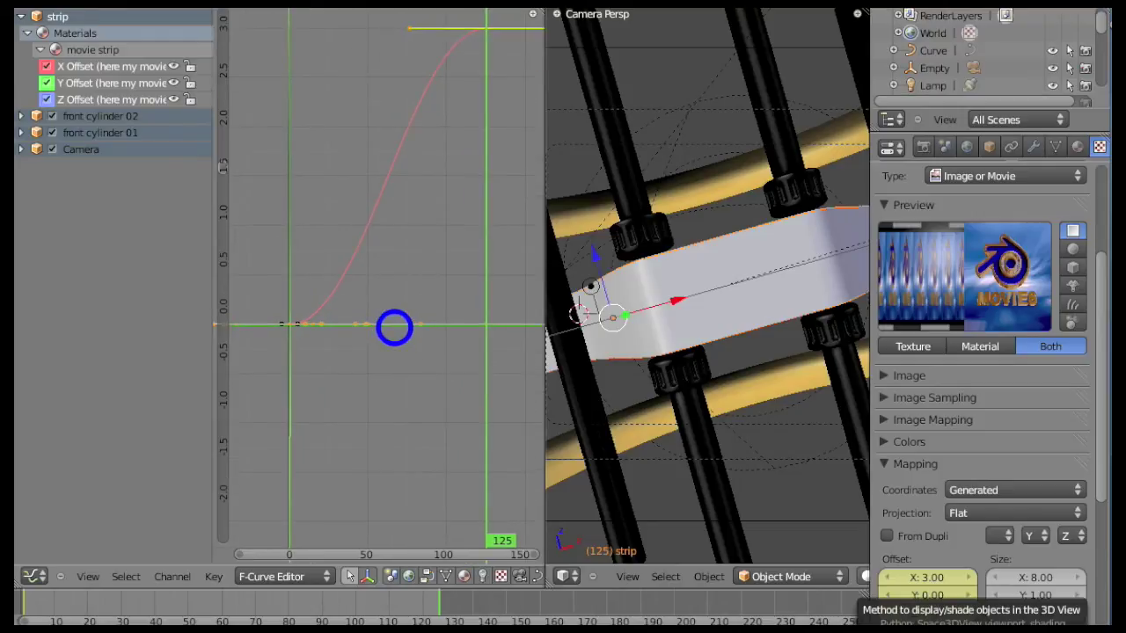
middle_click_drag(451, 237, 428, 318)
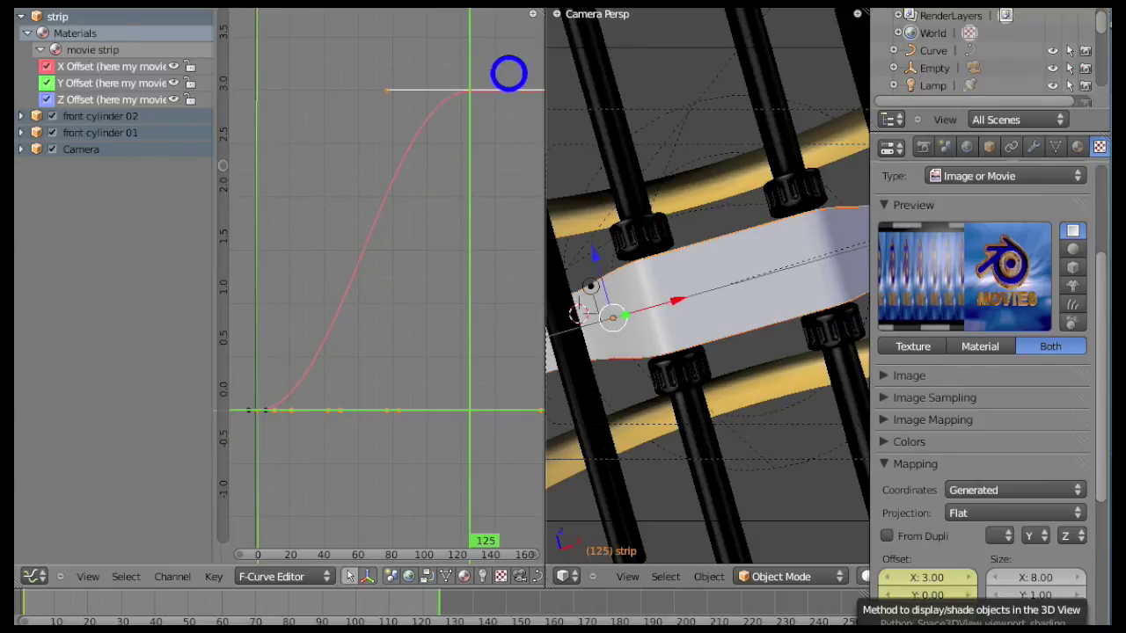
key("v")
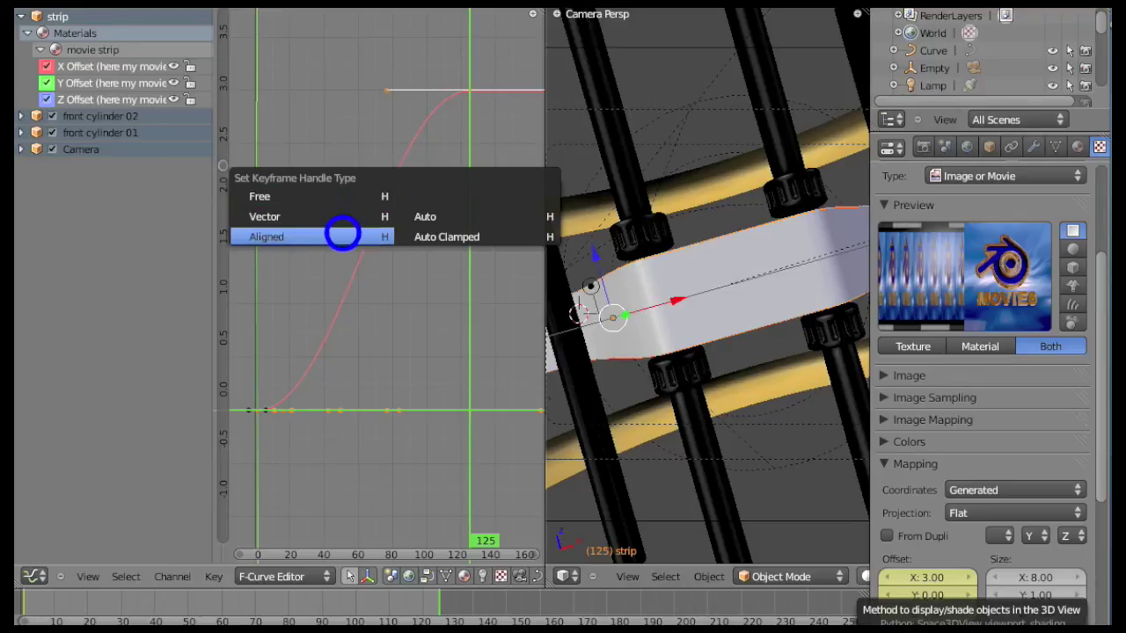
left_click(346, 221)
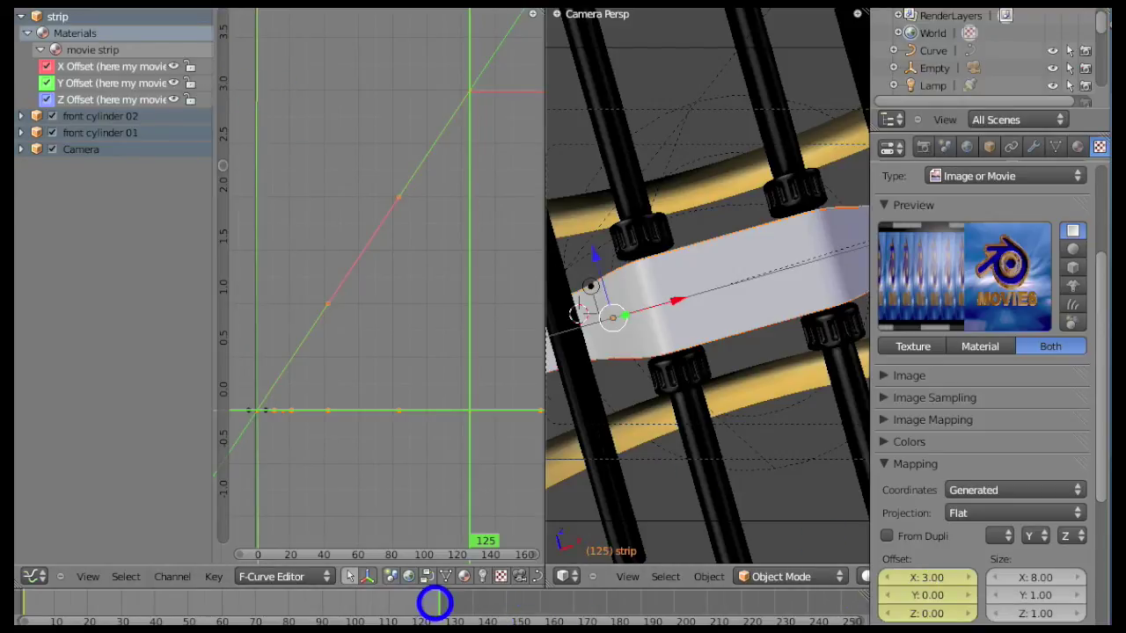
- Select the frames texture and insert a keyframe for its mapping offset of 0 at frame 1
scroll(992, 377, "up", 5)
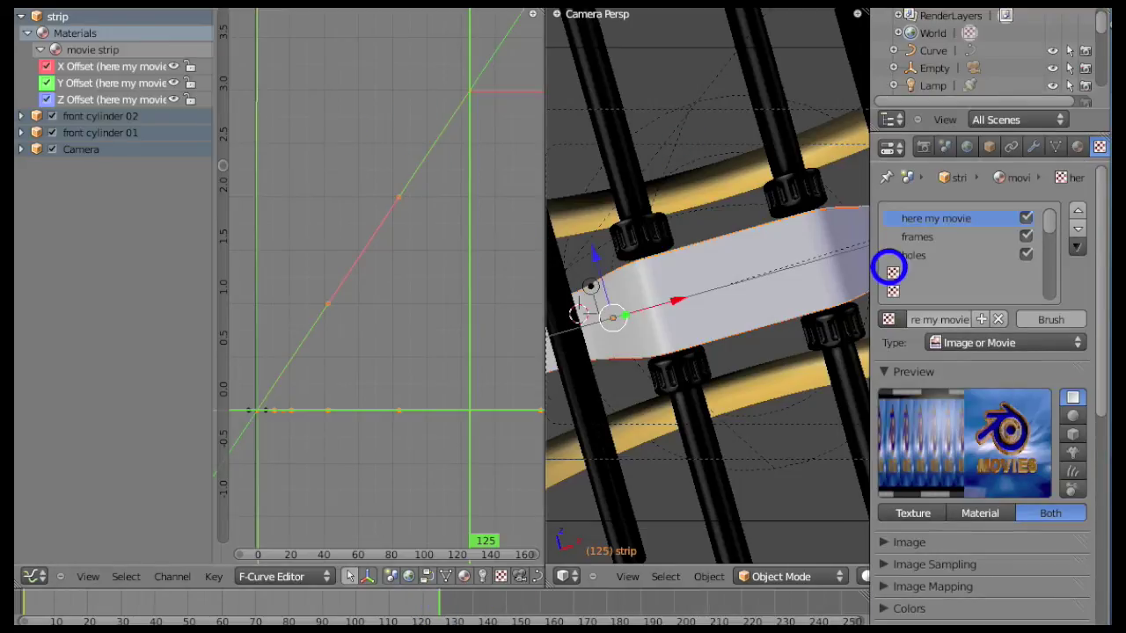
left_click(920, 237)
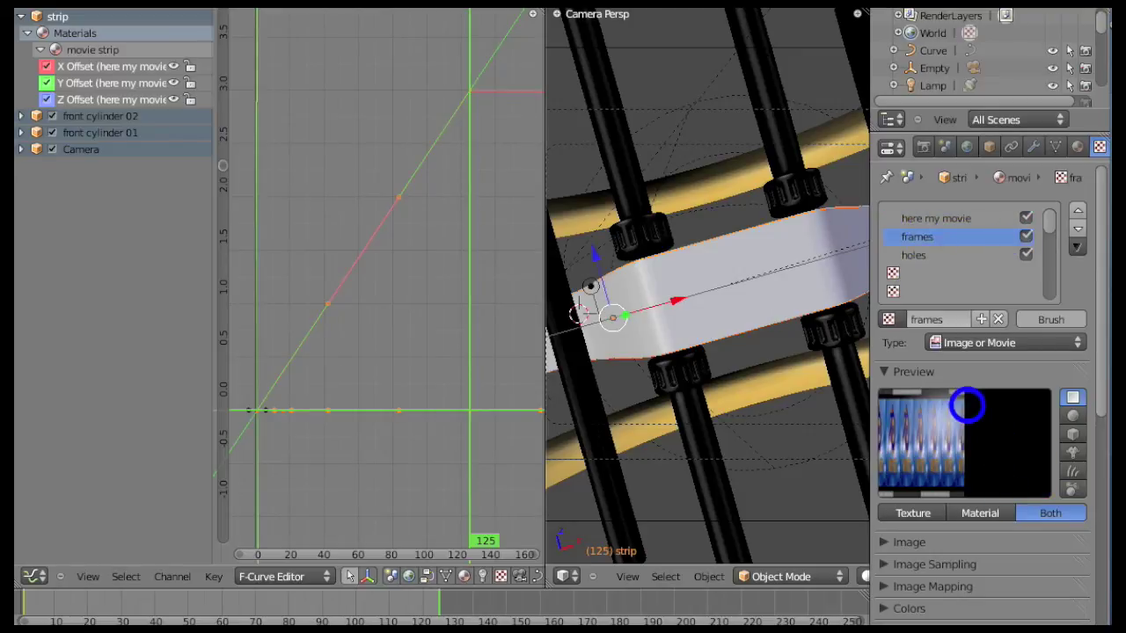
scroll(959, 373, "down", 8)
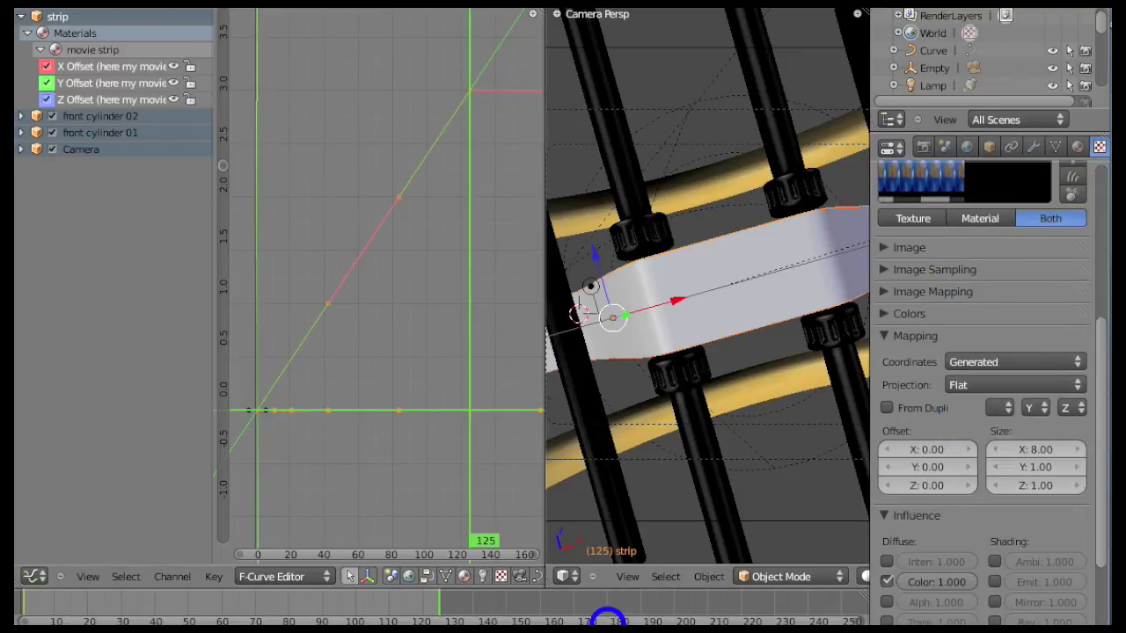
key("shift+Left")
scroll(967, 485, "up", 4)
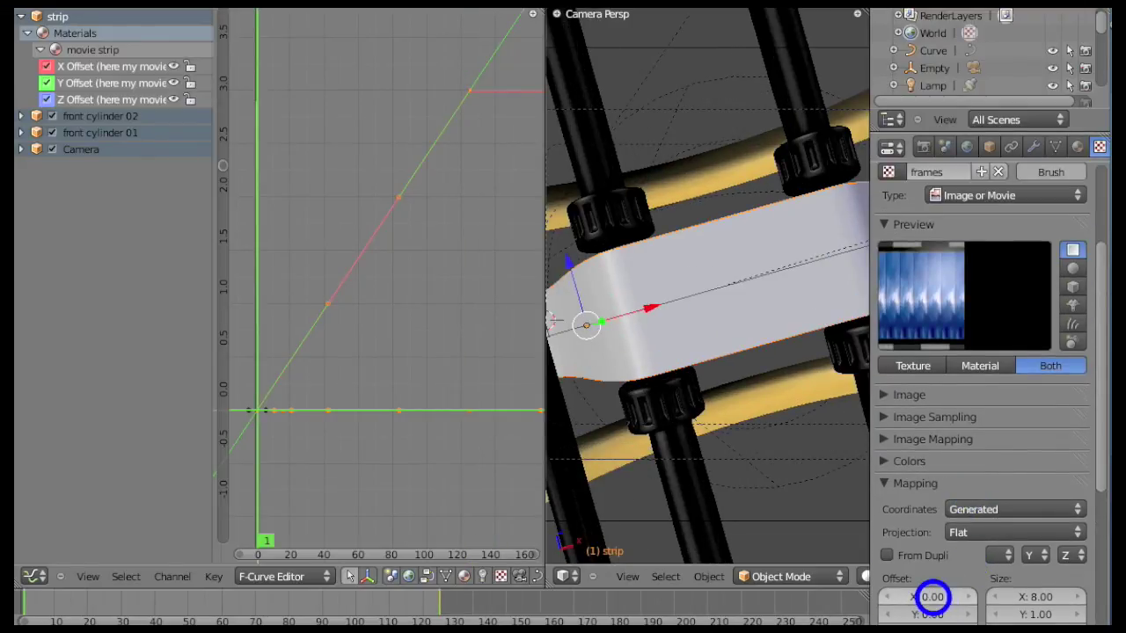
key("i")
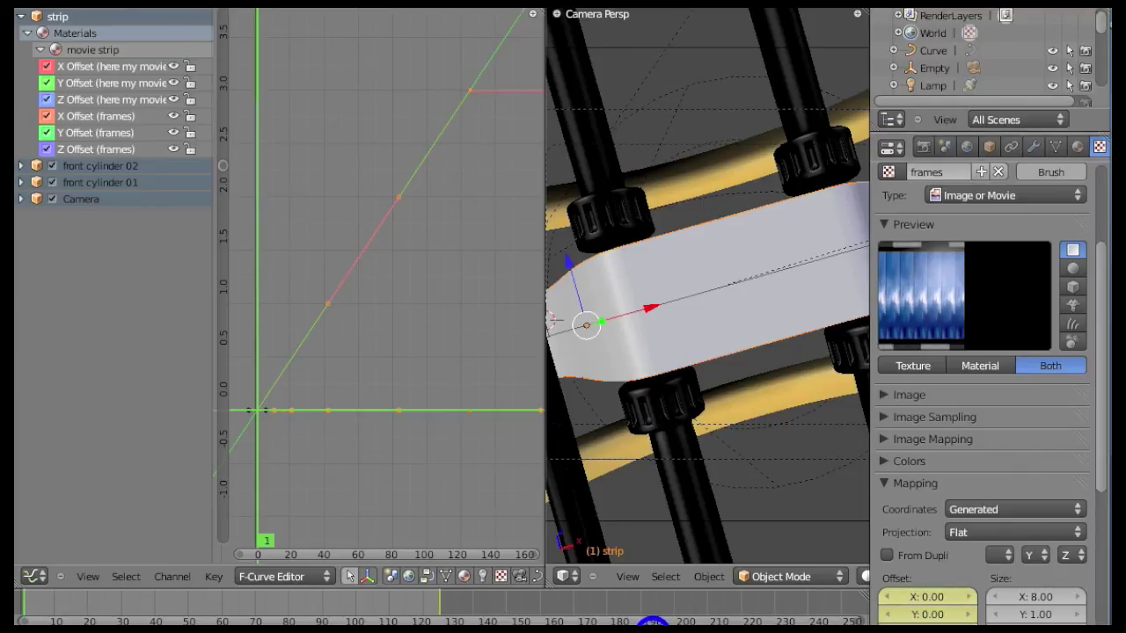
- Keyframe the frames texture's X offset at 3 on frame 125 and set the curve's keyframe handles to Vector
left_click(671, 632)
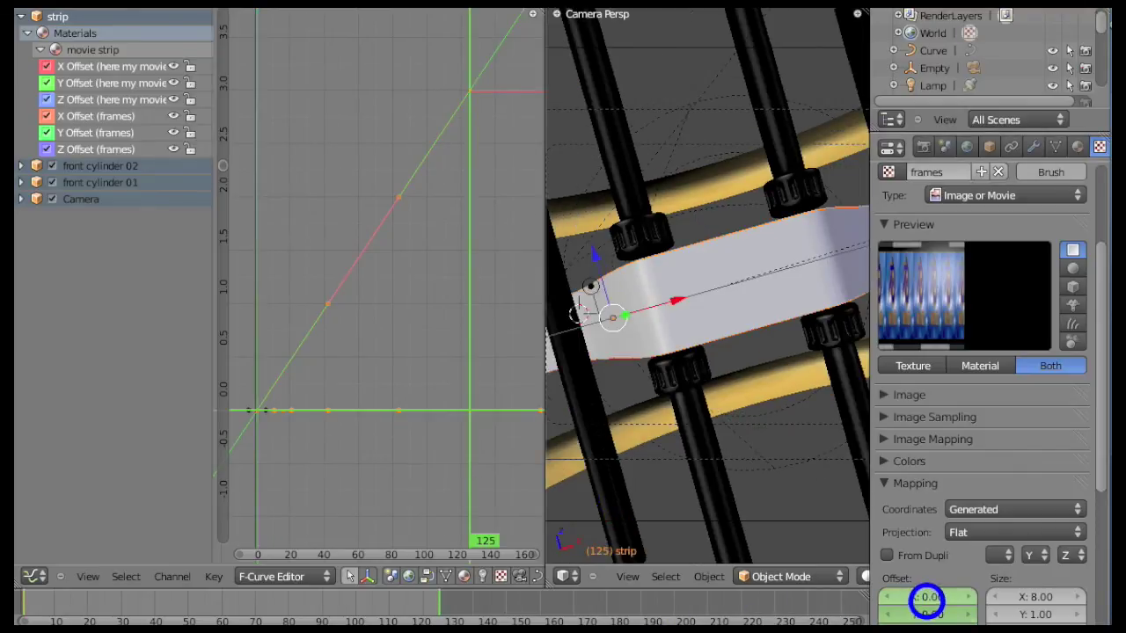
left_click(928, 600)
type("3")
key("Return")
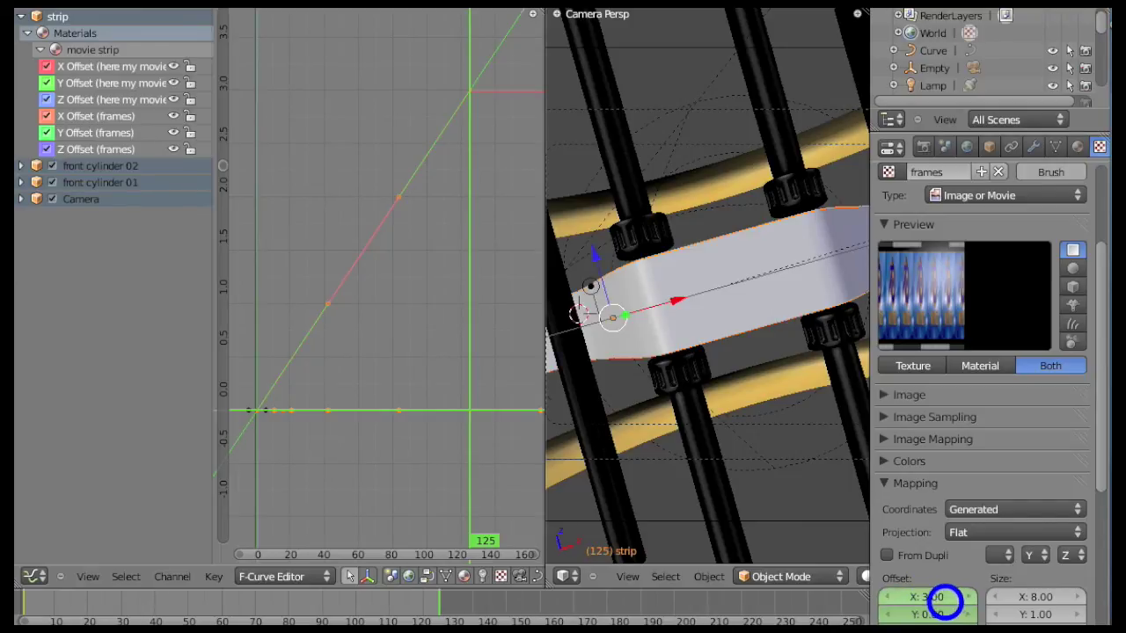
key("i")
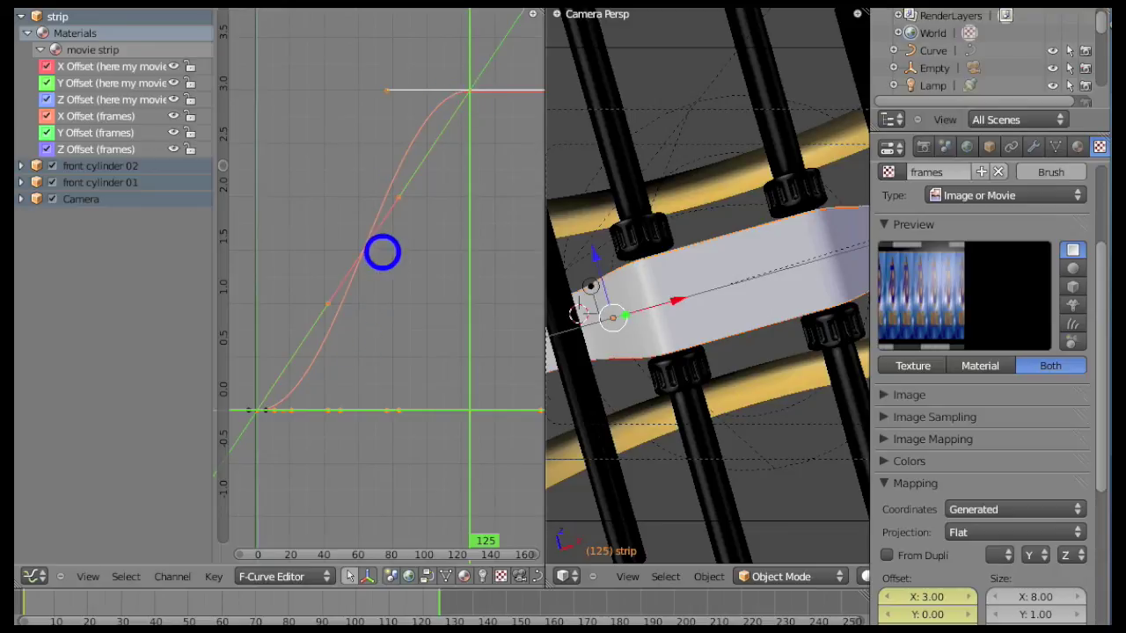
key("v")
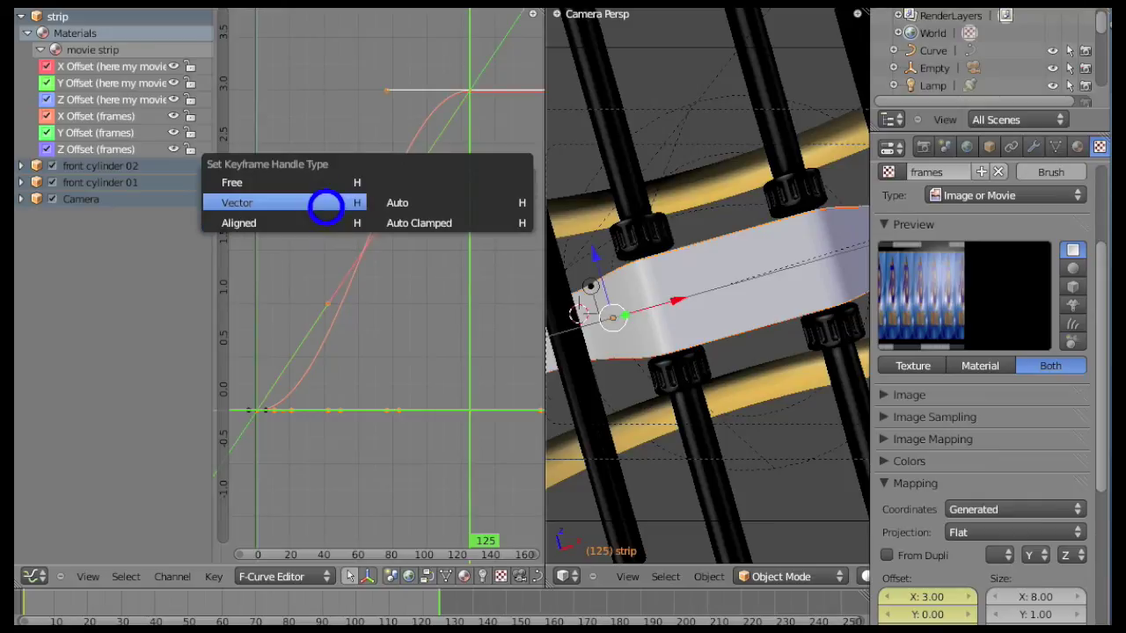
left_click(326, 203)
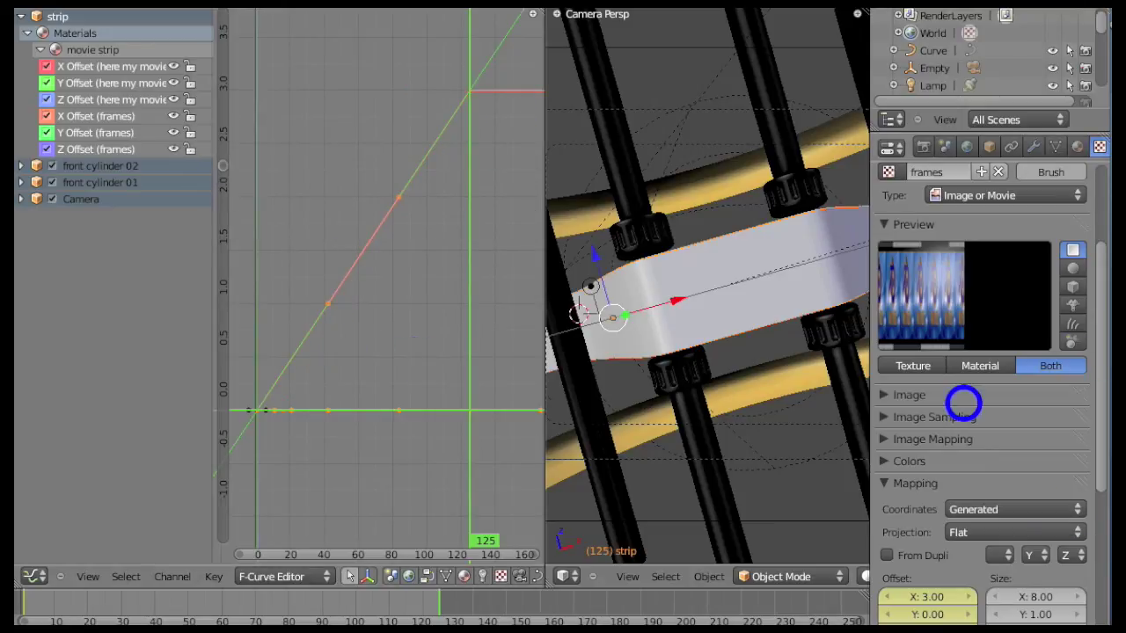
- Select the holes texture and insert a keyframe for its mapping offset of 0 at frame 1
scroll(962, 404, "up", 4)
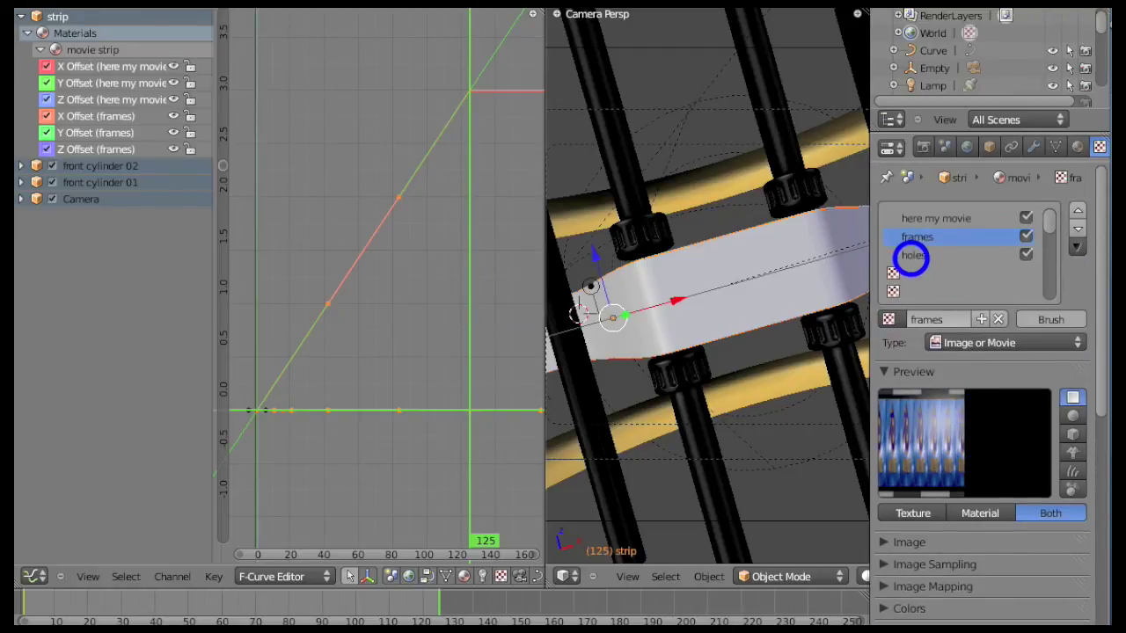
left_click(915, 255)
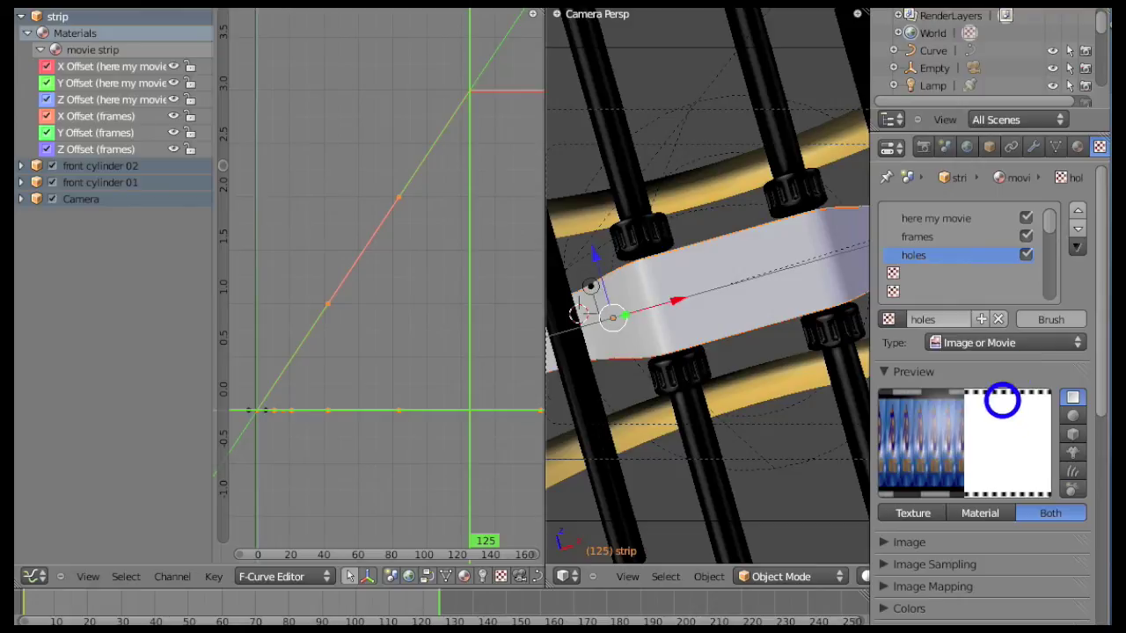
scroll(999, 398, "down", 2)
scroll(999, 398, "down", 4)
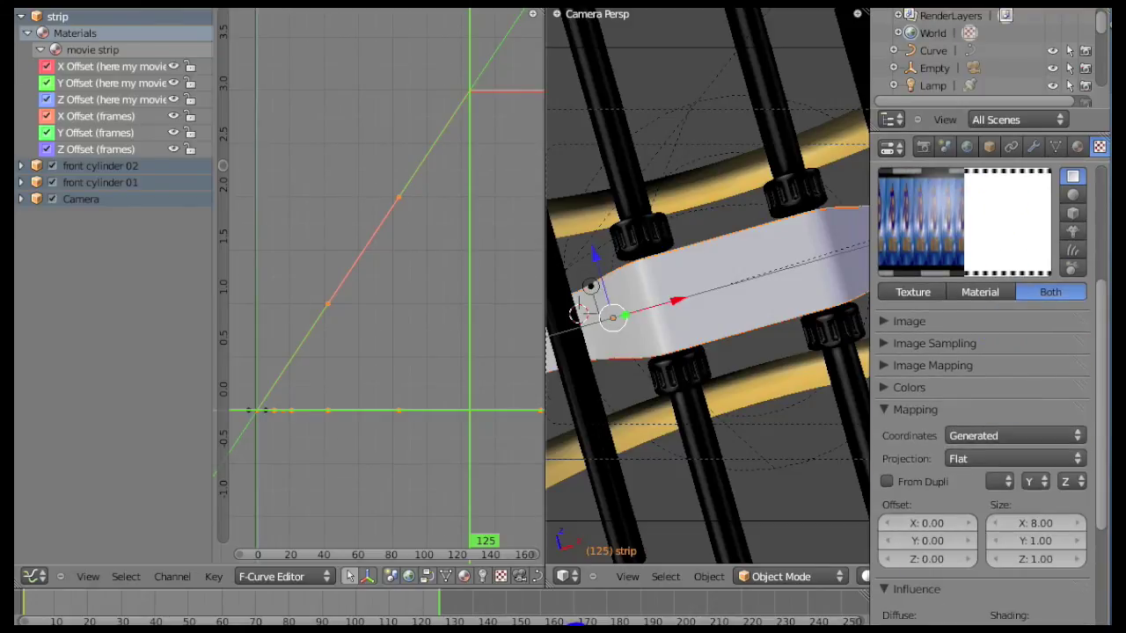
key("shift+Left")
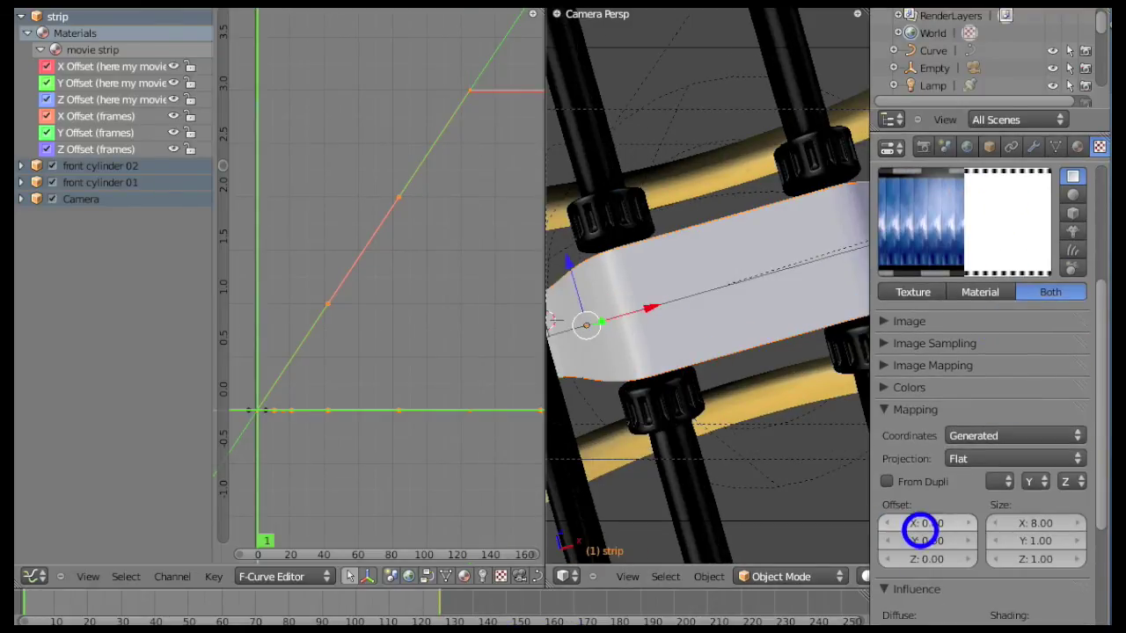
key("i")
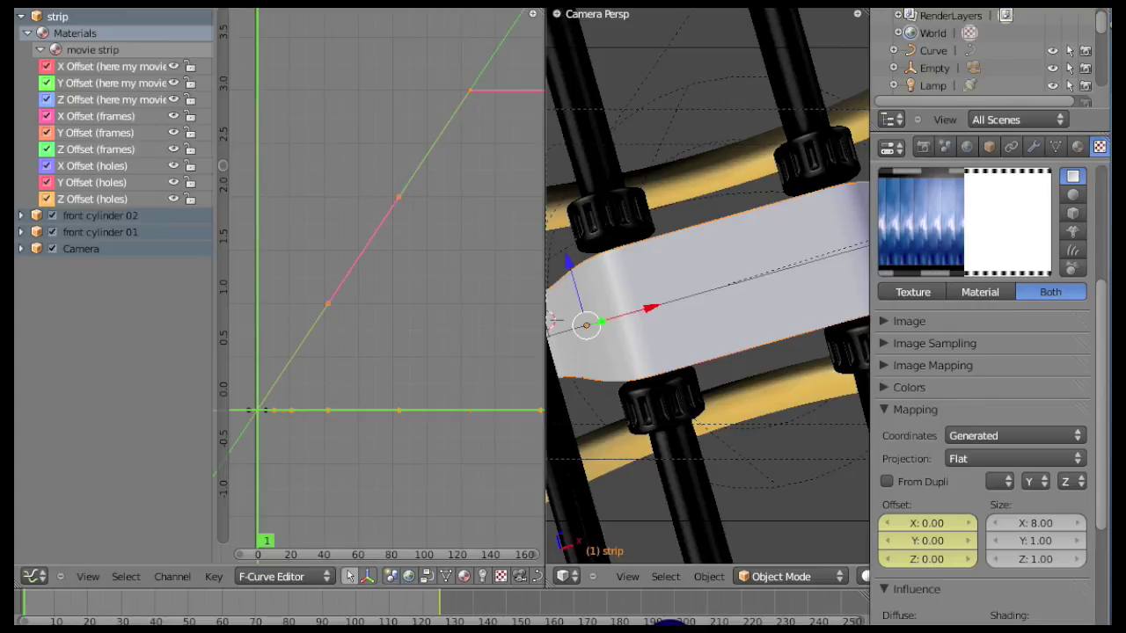
- Set the holes texture's X offset to 4 at frame 125 and insert a keyframe for it
key("shift+Right")
left_click(929, 524)
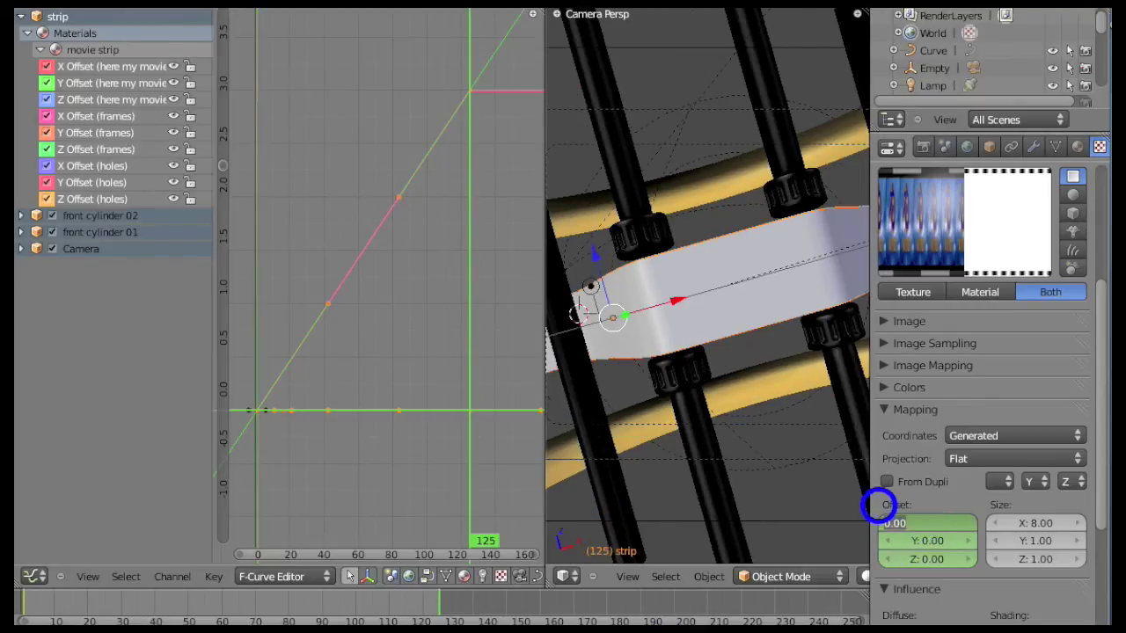
key("BackSpace")
type("4")
key("Return")
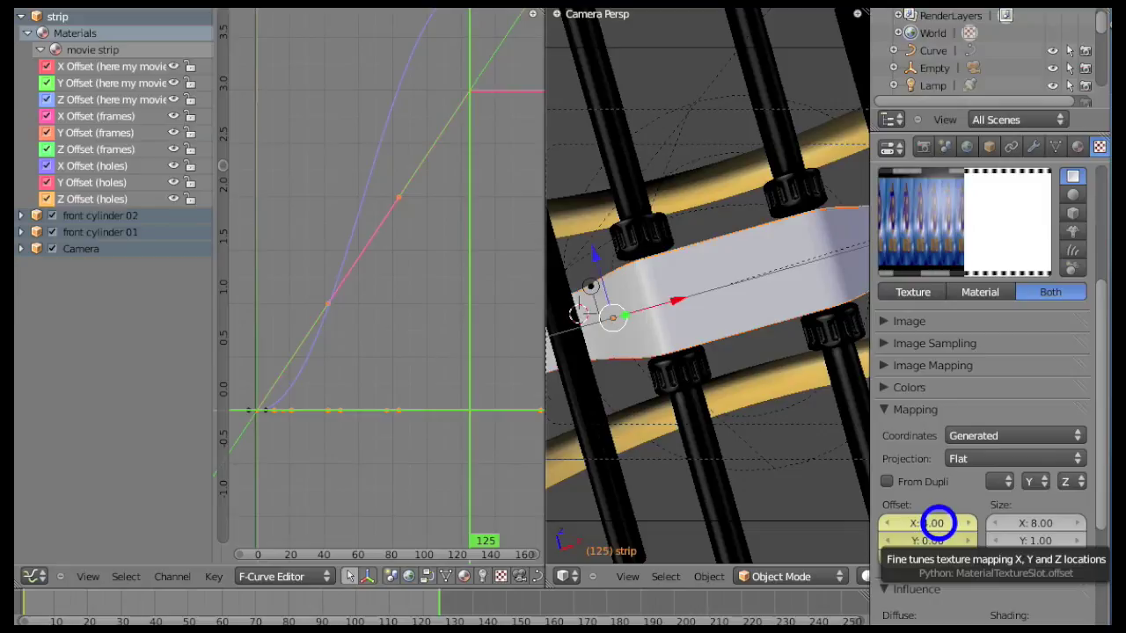
key("i")
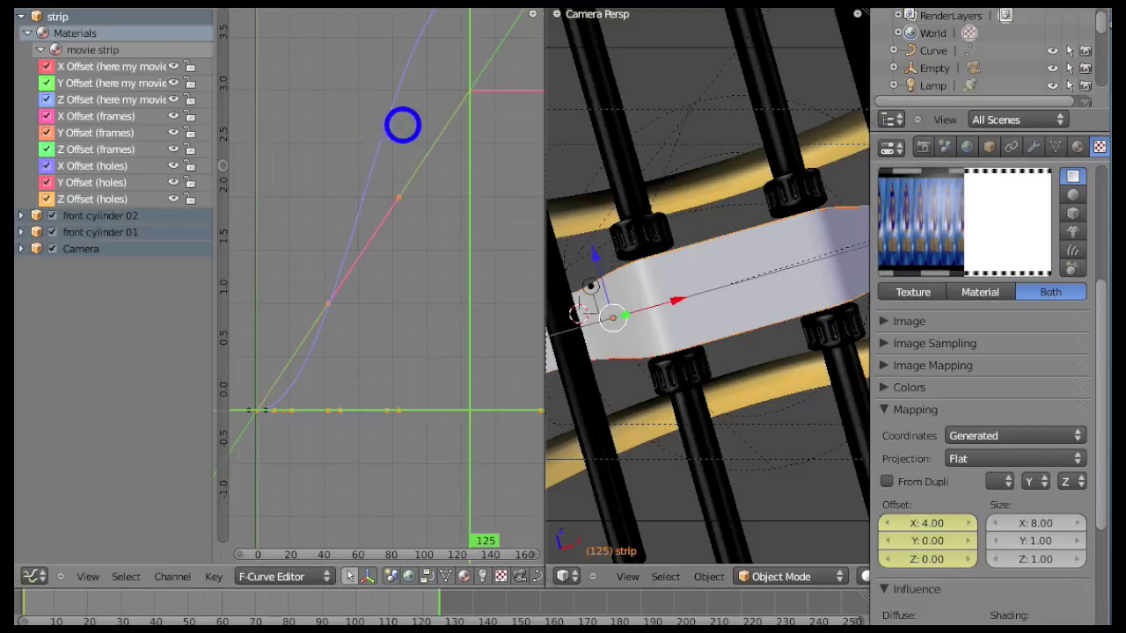
- Set the holes offset curve's keyframe handles to Vector and merge the Graph Editor area back into the 3D view
key("Home")
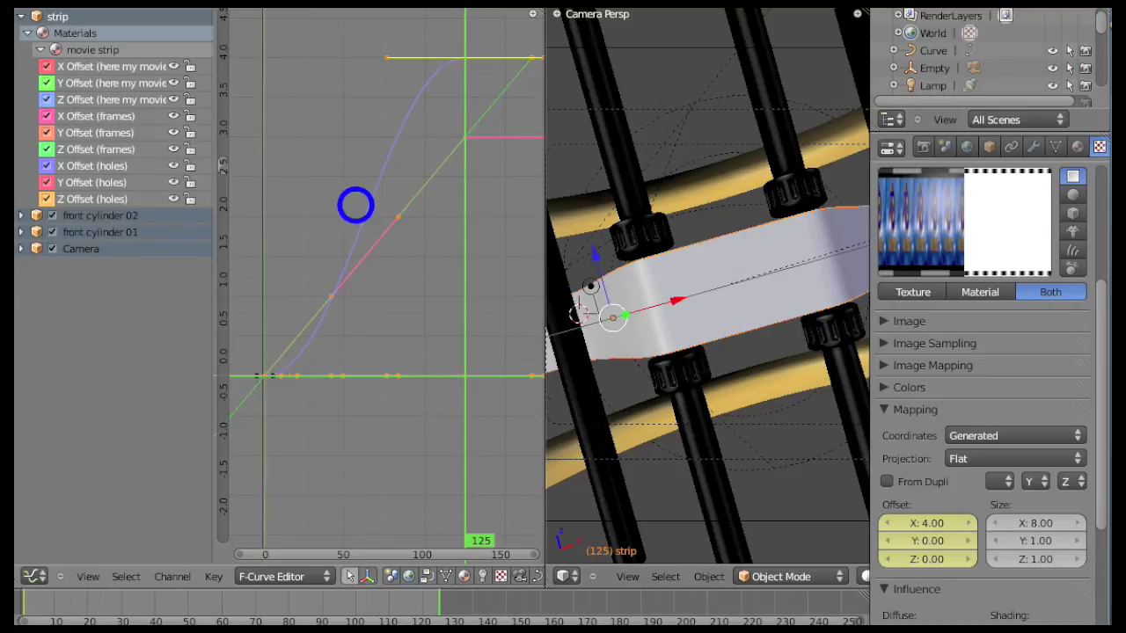
key("v")
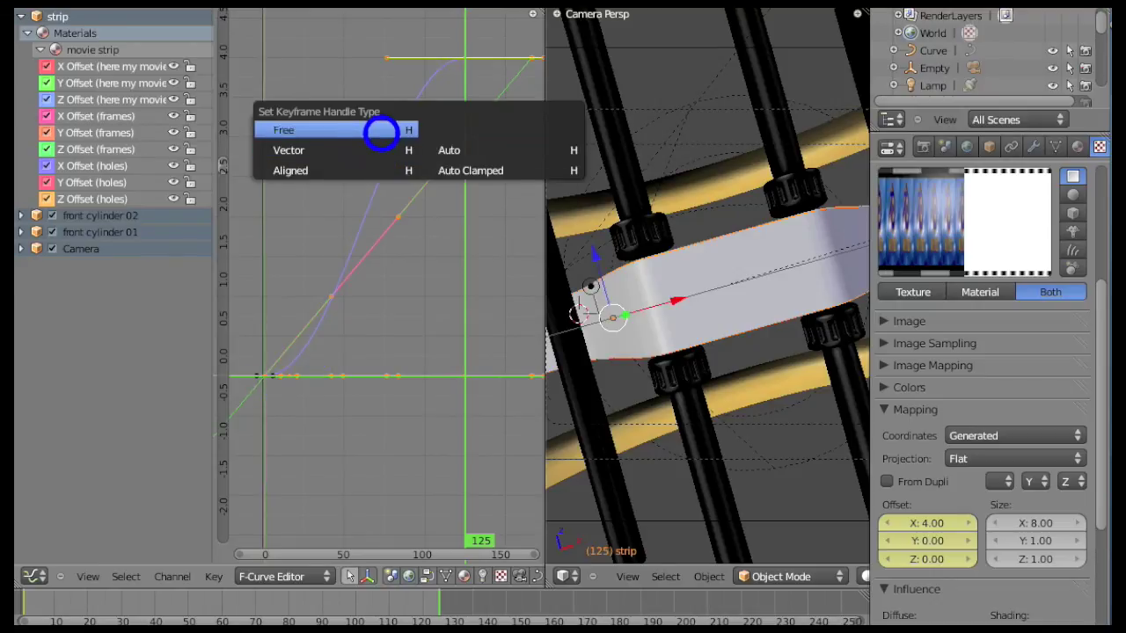
left_click(371, 150)
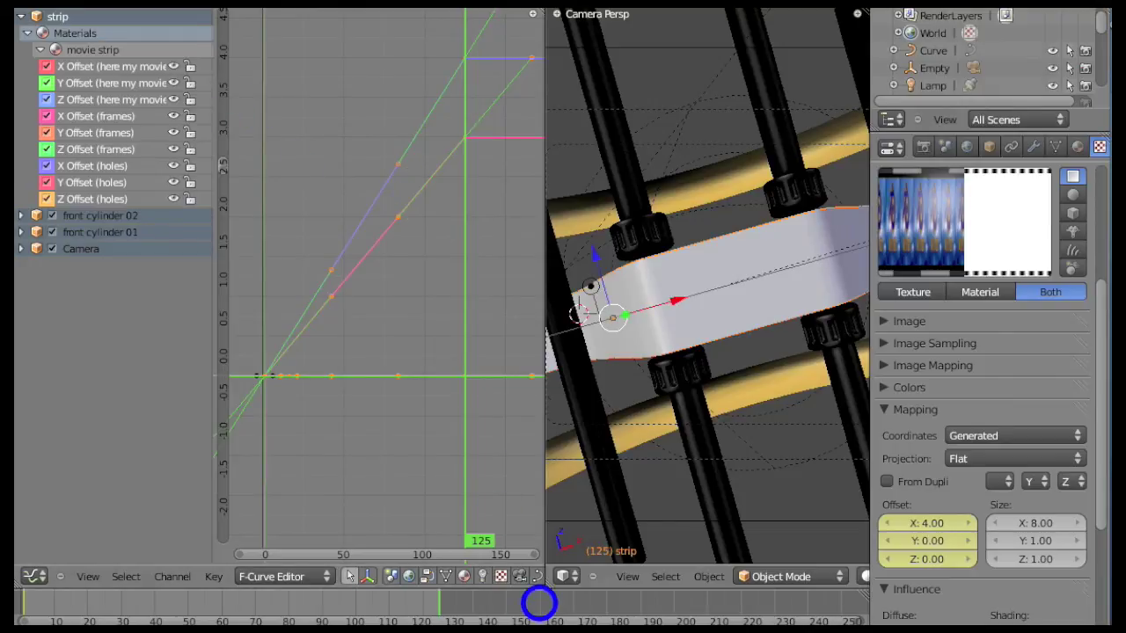
left_click_drag(546, 589, 397, 516)
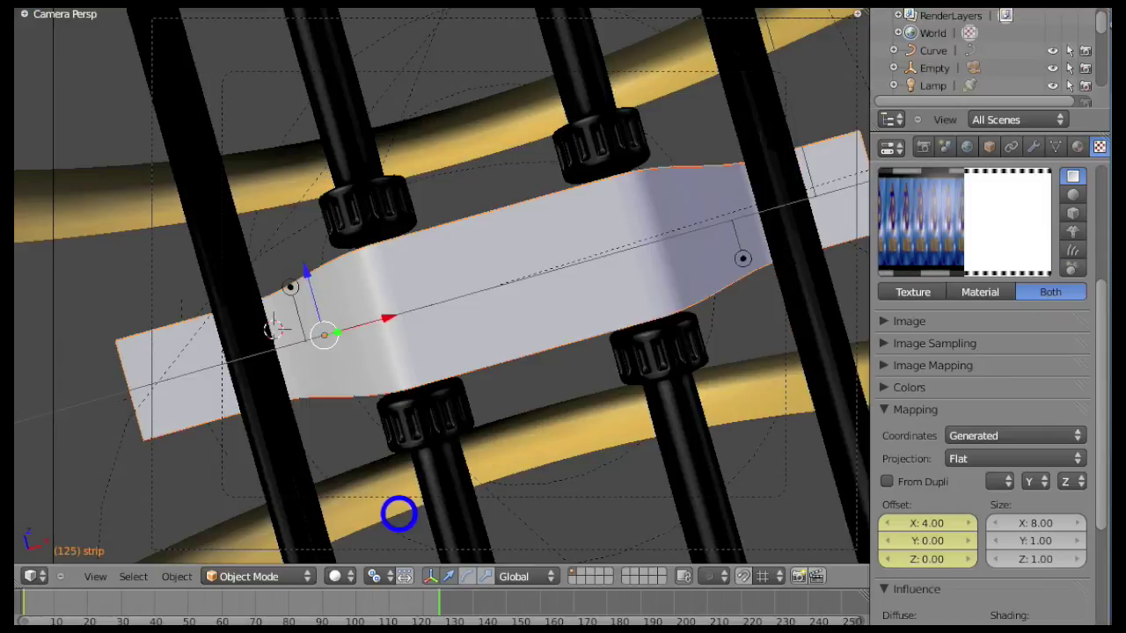